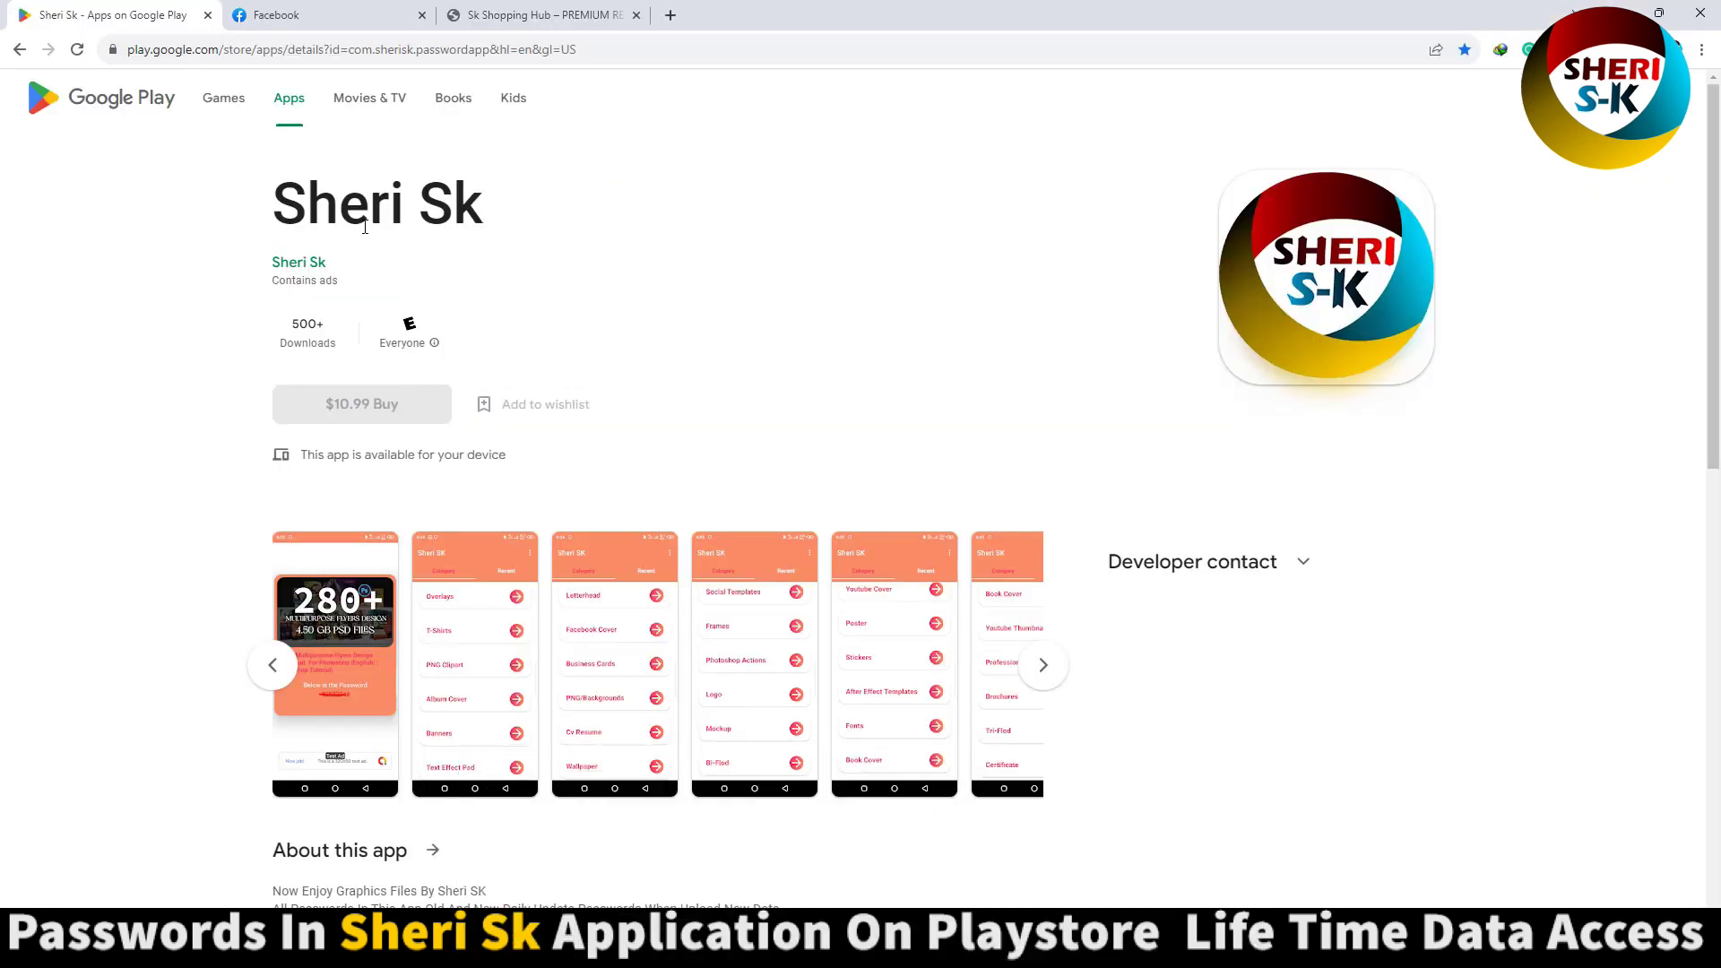
Step: Switch from the Facebook page to the Sk Shopping Hub browser tab
{"action": "left_click_drag", "start_coordinate": [297, 205], "coordinate": [550, 216]}
{"action": "left_click", "coordinate": [468, 186]}
{"action": "left_click", "coordinate": [276, 15]}
{"action": "left_click", "coordinate": [532, 14]}
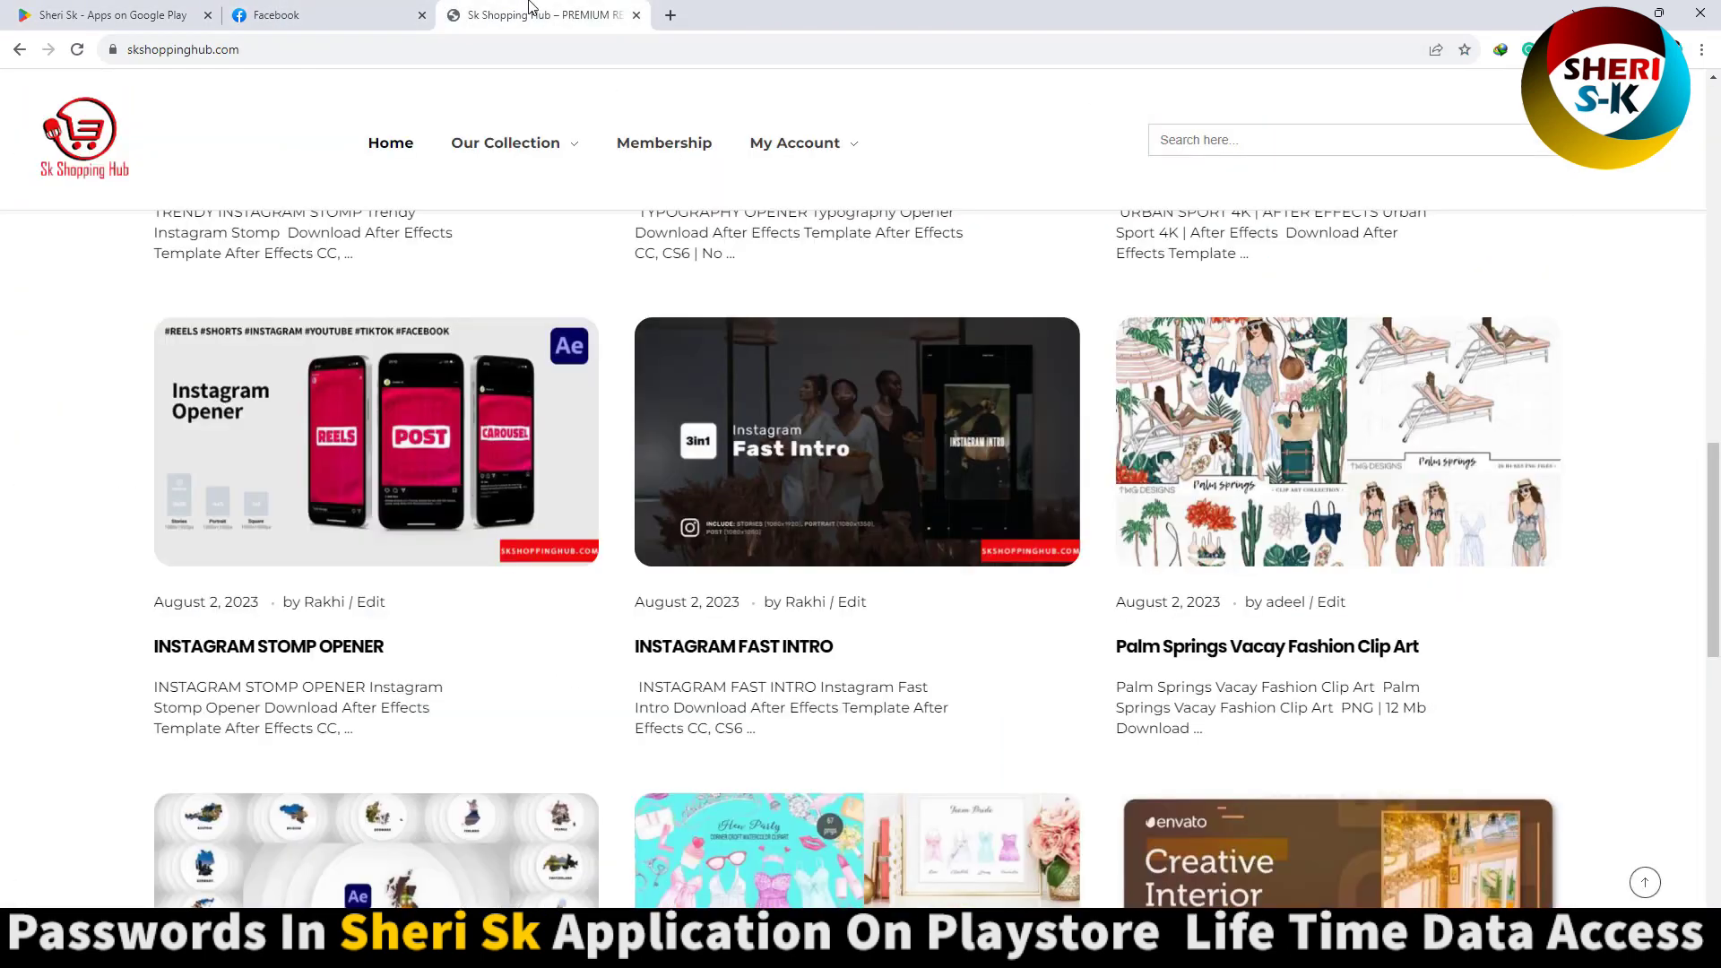
{"action": "scroll", "coordinate": [593, 233], "scroll_direction": "up", "scroll_amount": 3}
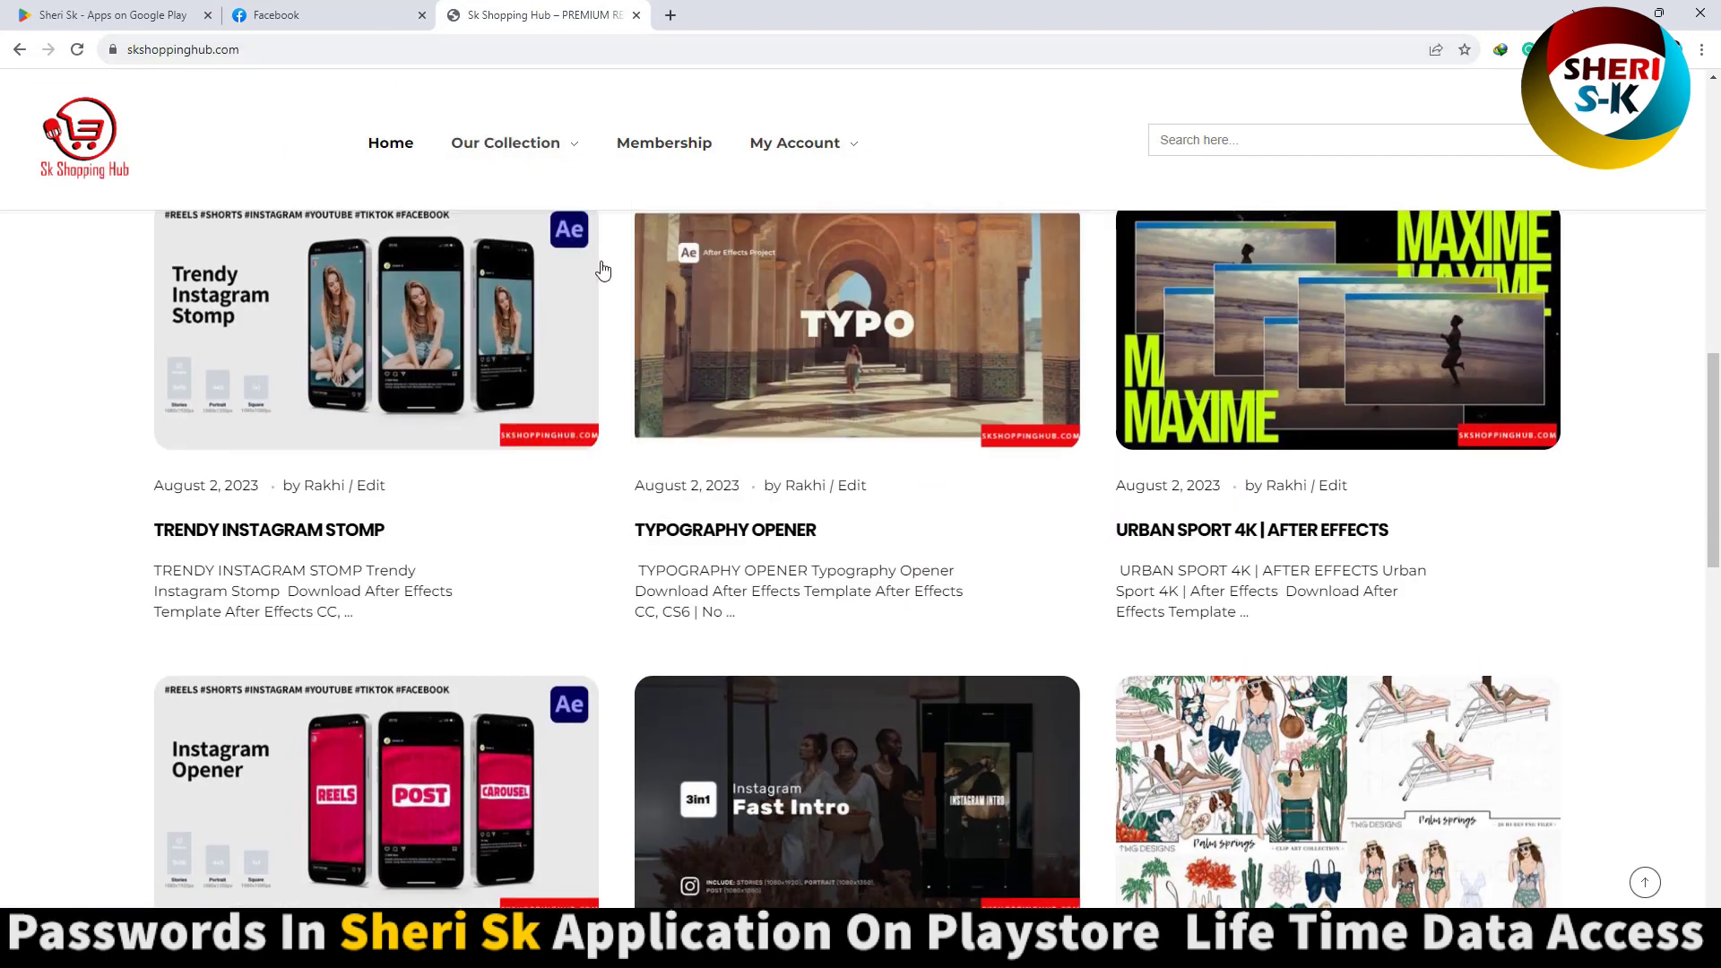
{"action": "scroll", "coordinate": [902, 409], "scroll_direction": "up", "scroll_amount": 3}
{"action": "scroll", "coordinate": [807, 405], "scroll_direction": "up", "scroll_amount": 3}
{"action": "scroll", "coordinate": [754, 376], "scroll_direction": "up", "scroll_amount": 3}
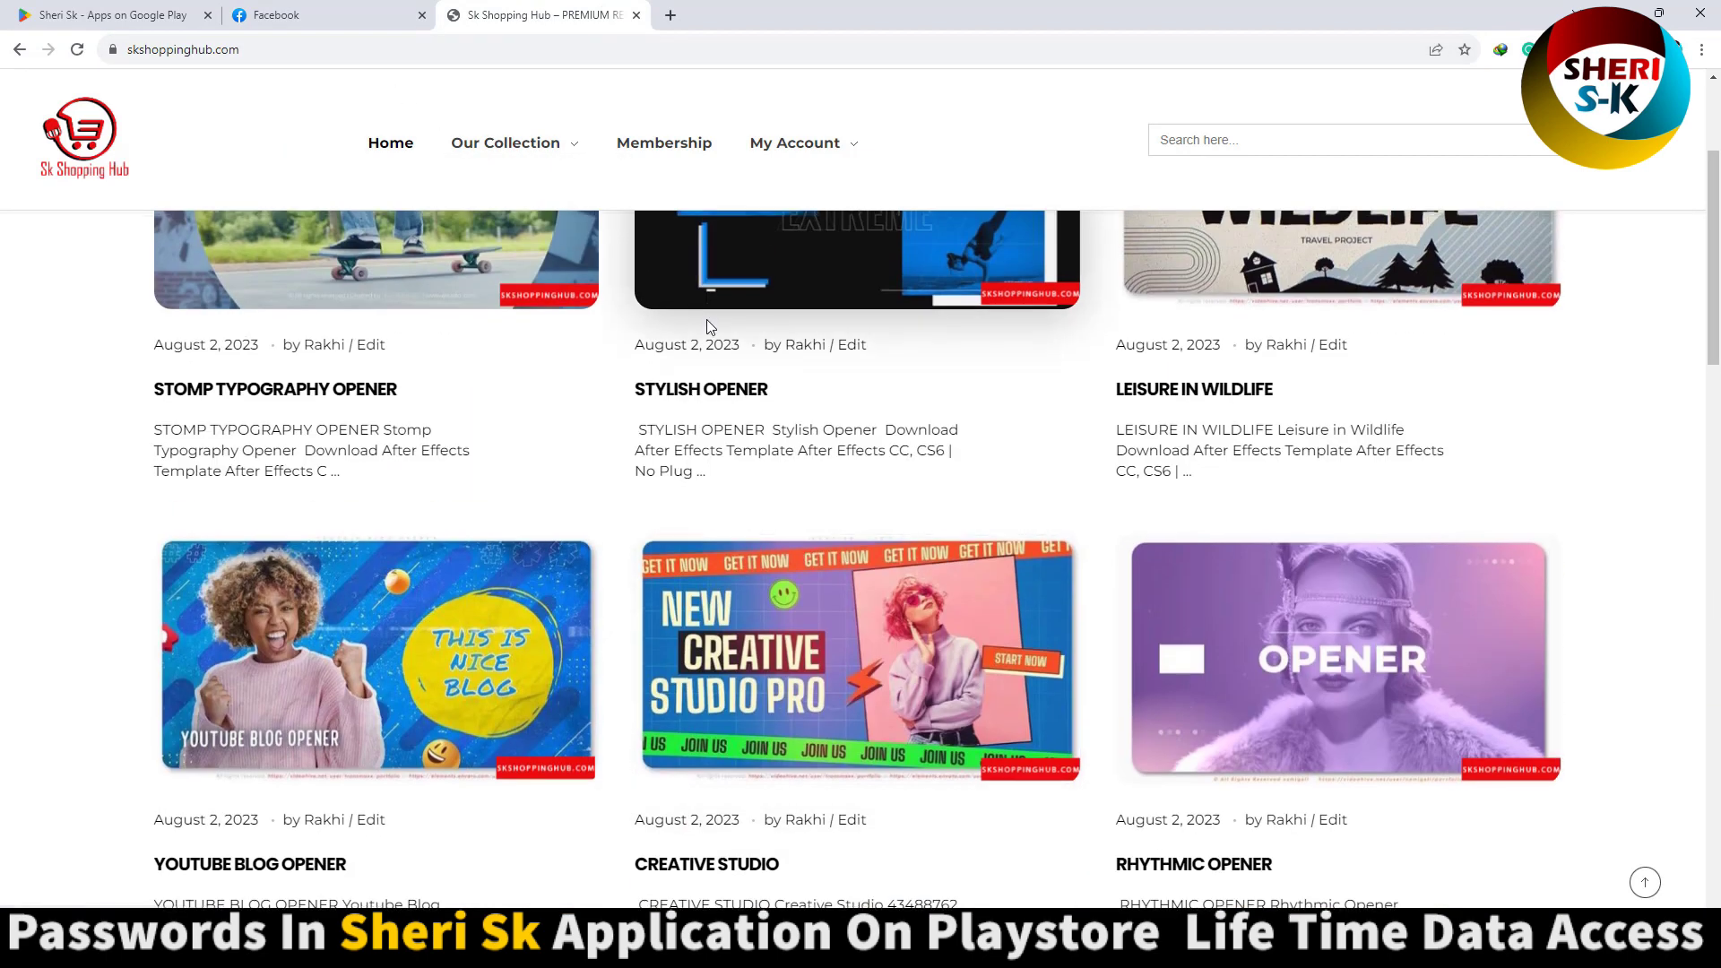
{"action": "scroll", "coordinate": [706, 318], "scroll_direction": "up", "scroll_amount": 2}
{"action": "scroll", "coordinate": [657, 330], "scroll_direction": "down", "scroll_amount": 5}
{"action": "scroll", "coordinate": [555, 462], "scroll_direction": "down", "scroll_amount": 5}
{"action": "scroll", "coordinate": [556, 462], "scroll_direction": "down", "scroll_amount": 5}
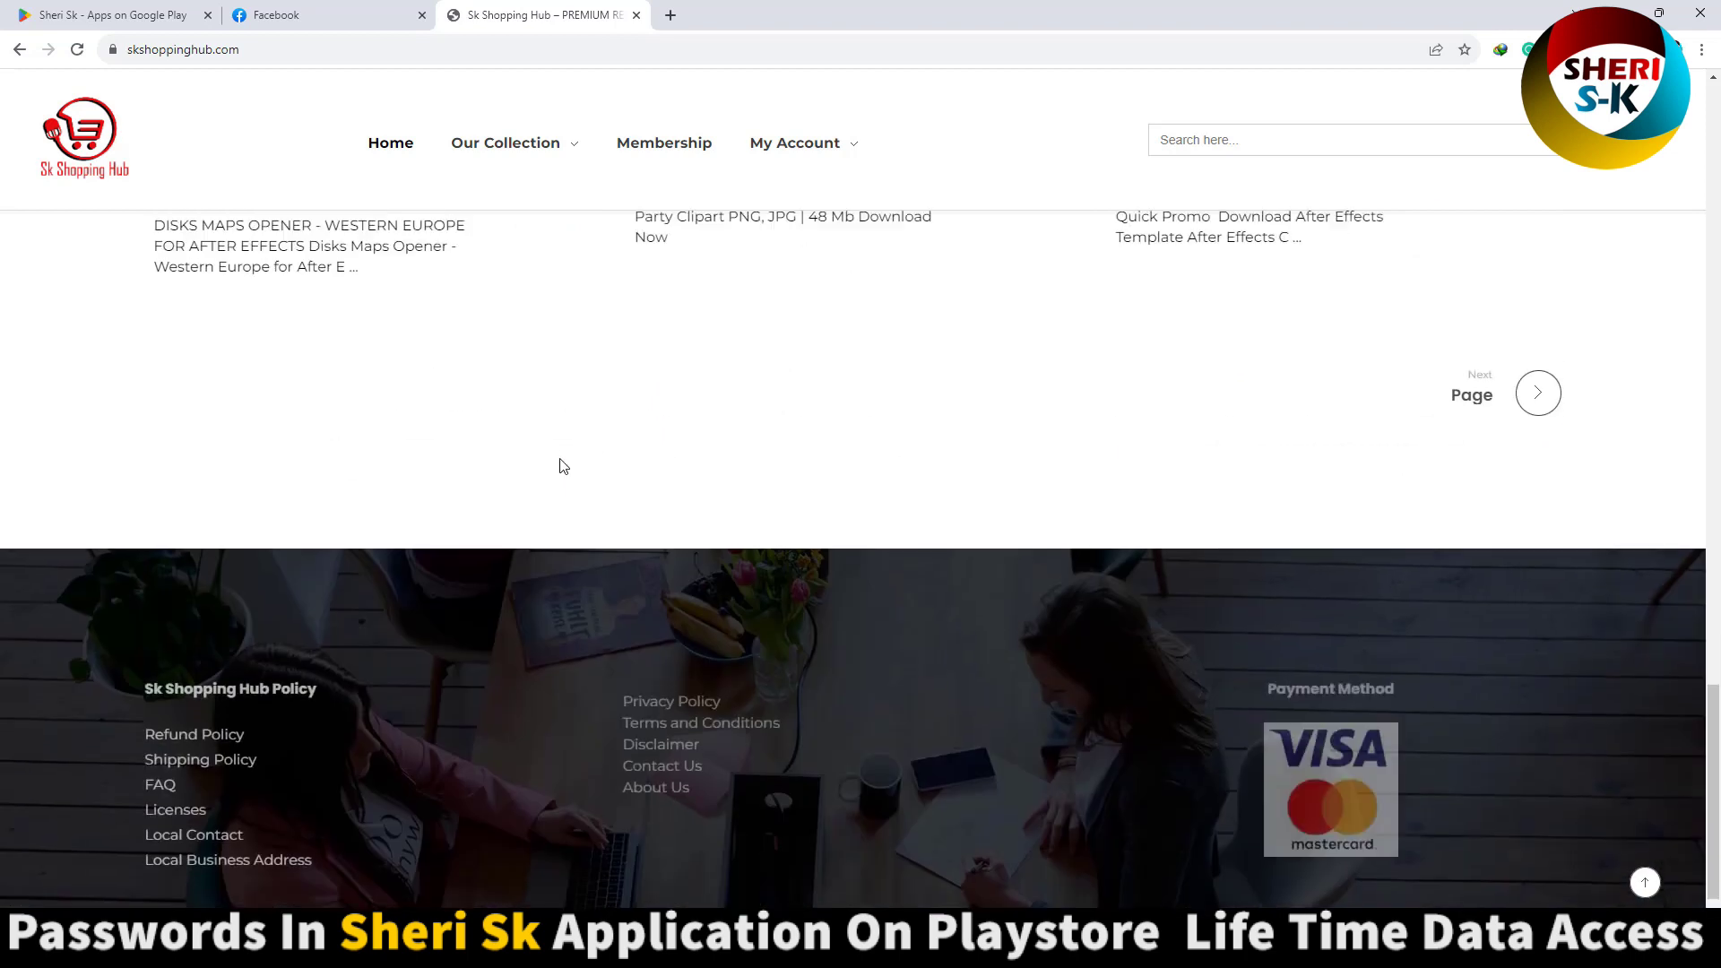
{"action": "scroll", "coordinate": [556, 461], "scroll_direction": "up", "scroll_amount": 3}
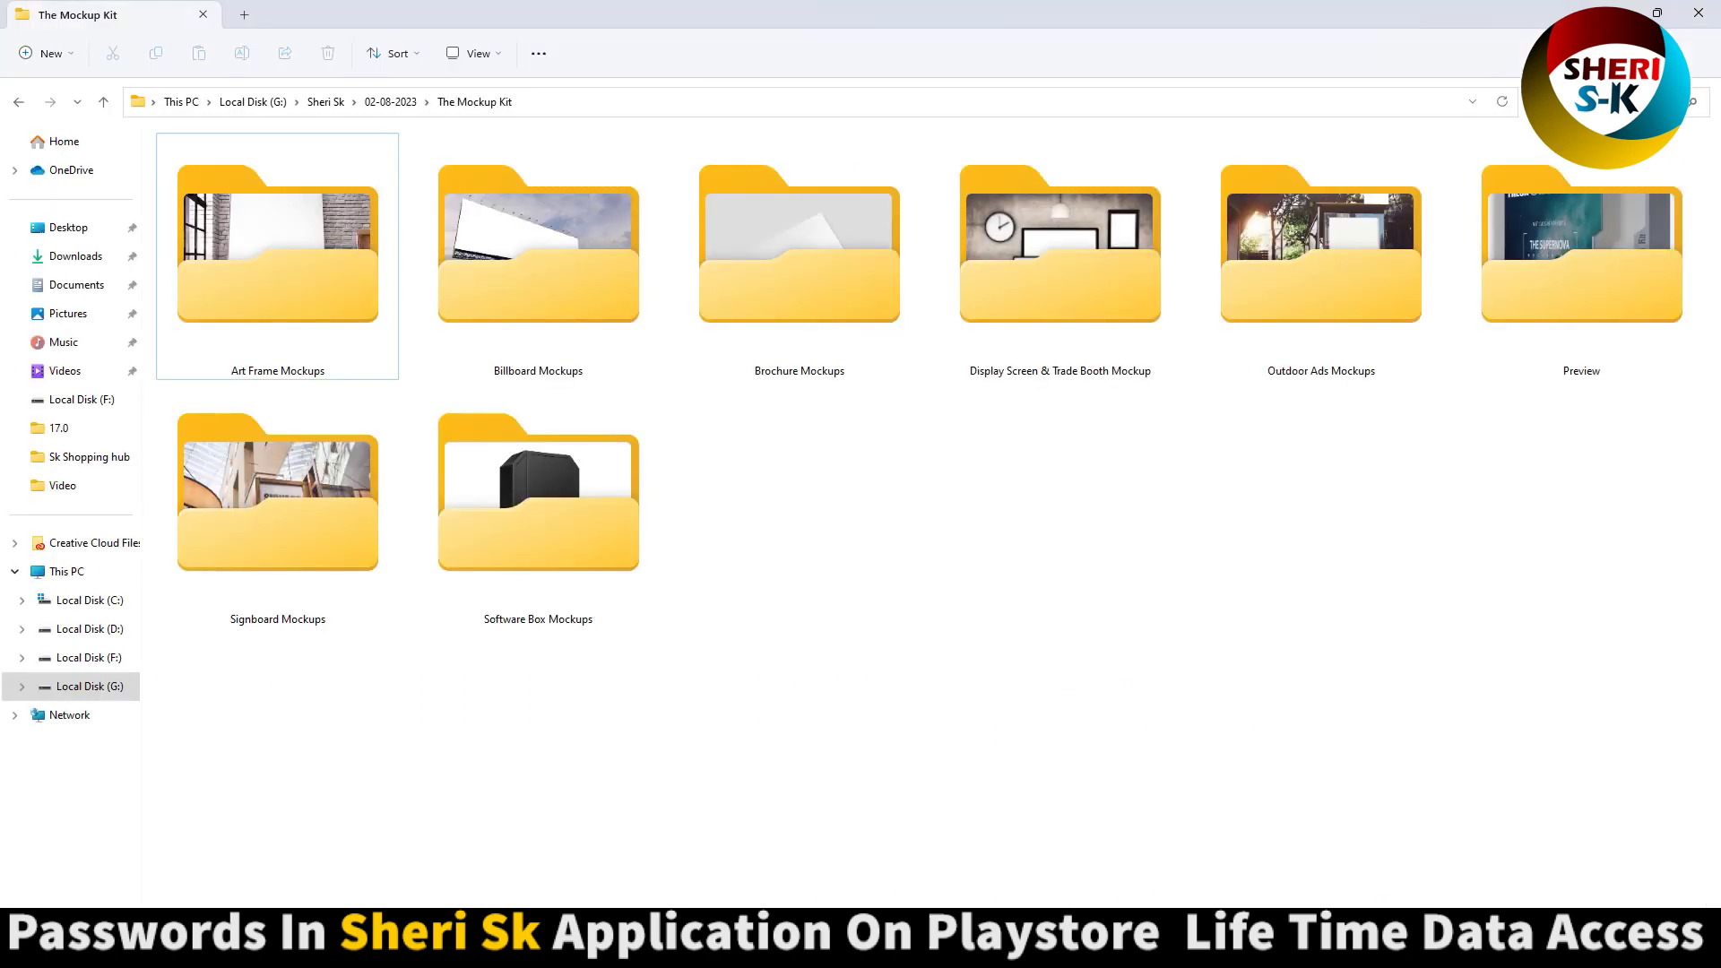
Step: Look inside the Software Box Mockups and Art Frame Mockups folders
{"action": "left_click", "coordinate": [327, 254]}
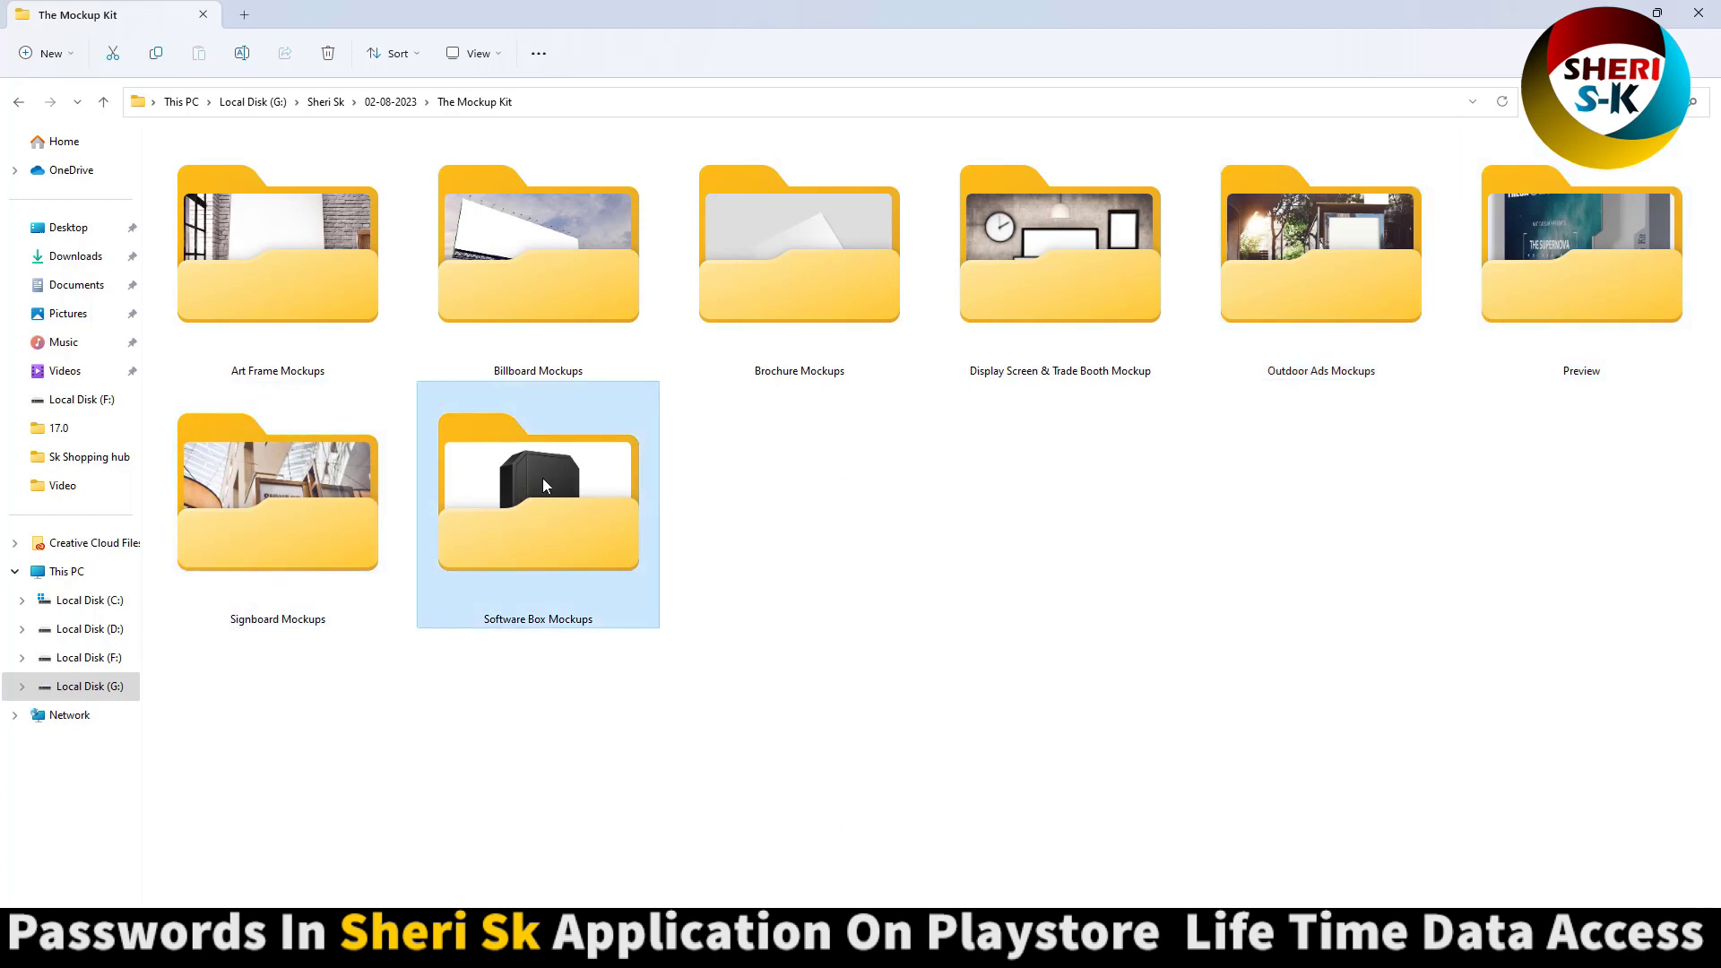
{"action": "double_click", "coordinate": [532, 451]}
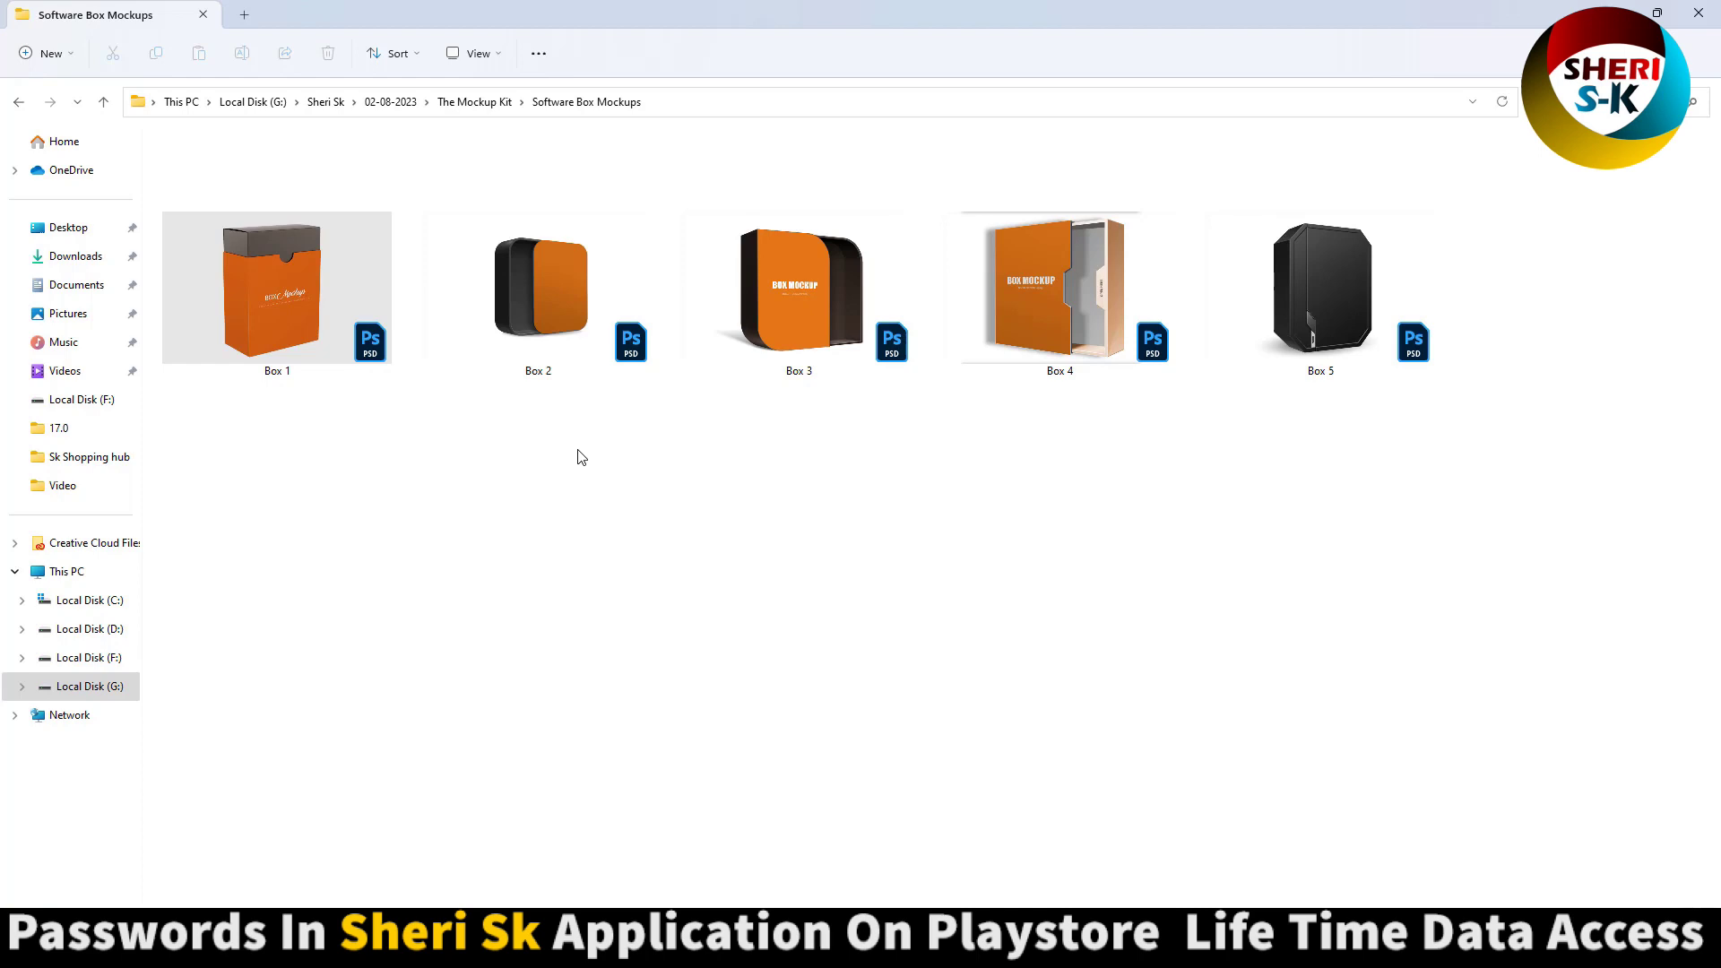
{"action": "key", "text": "alt+Left"}
{"action": "double_click", "coordinate": [276, 269]}
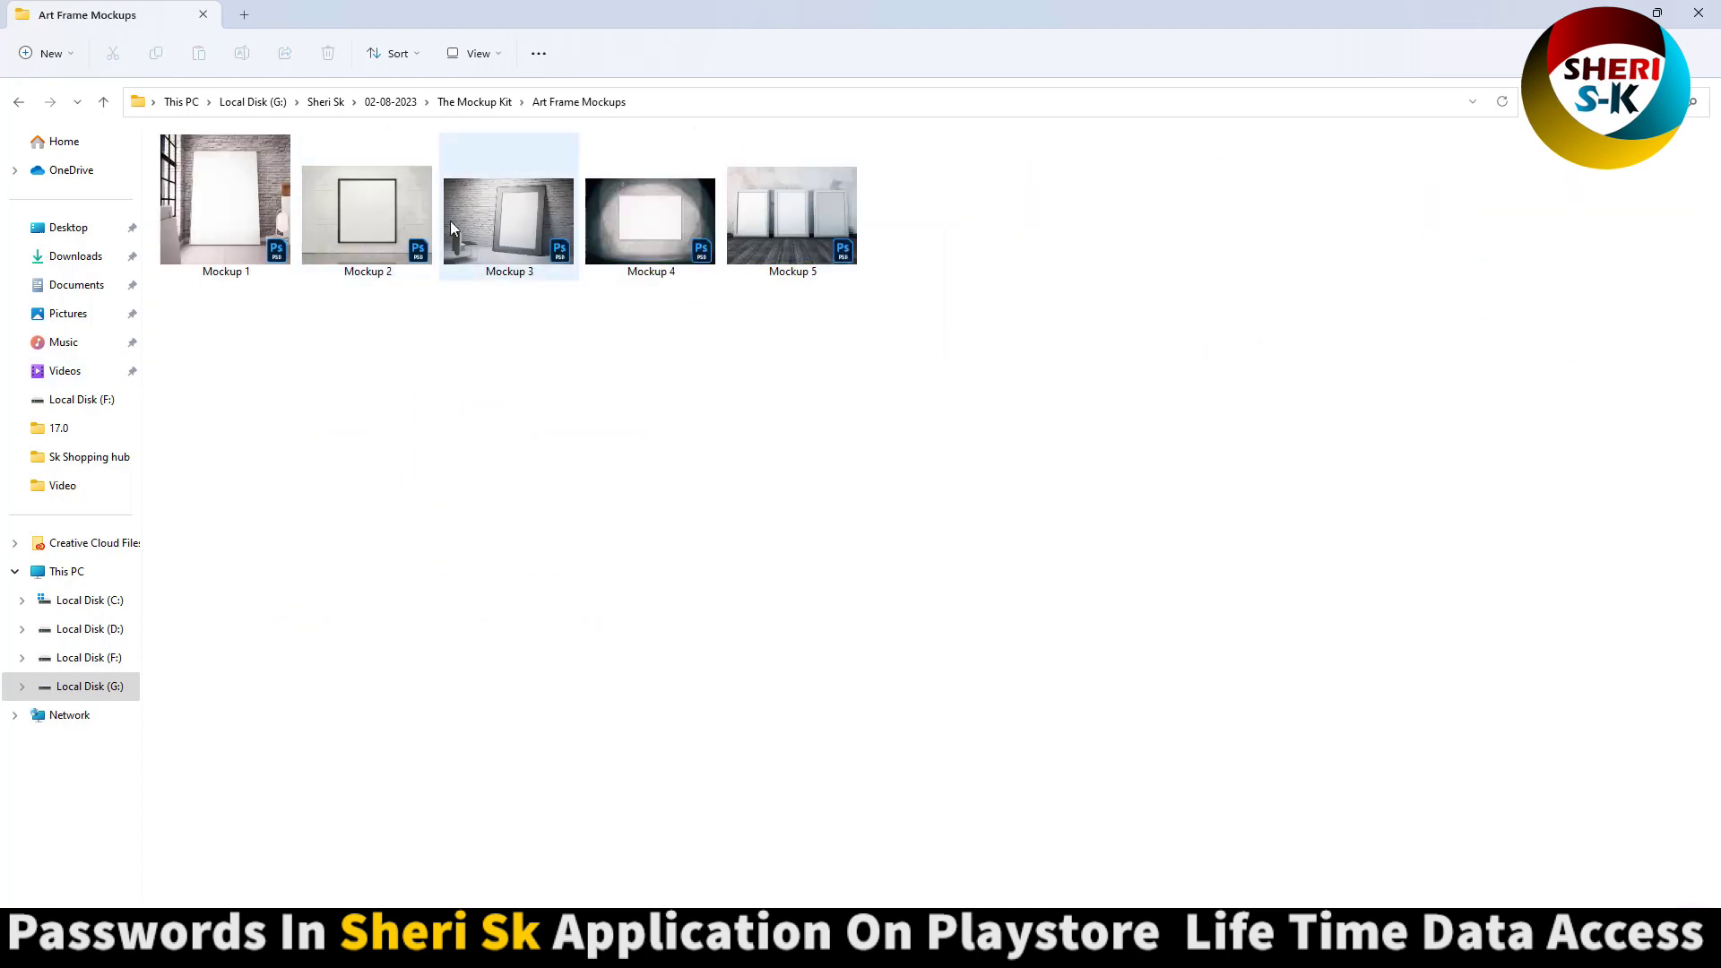
{"action": "key", "text": "alt+Left"}
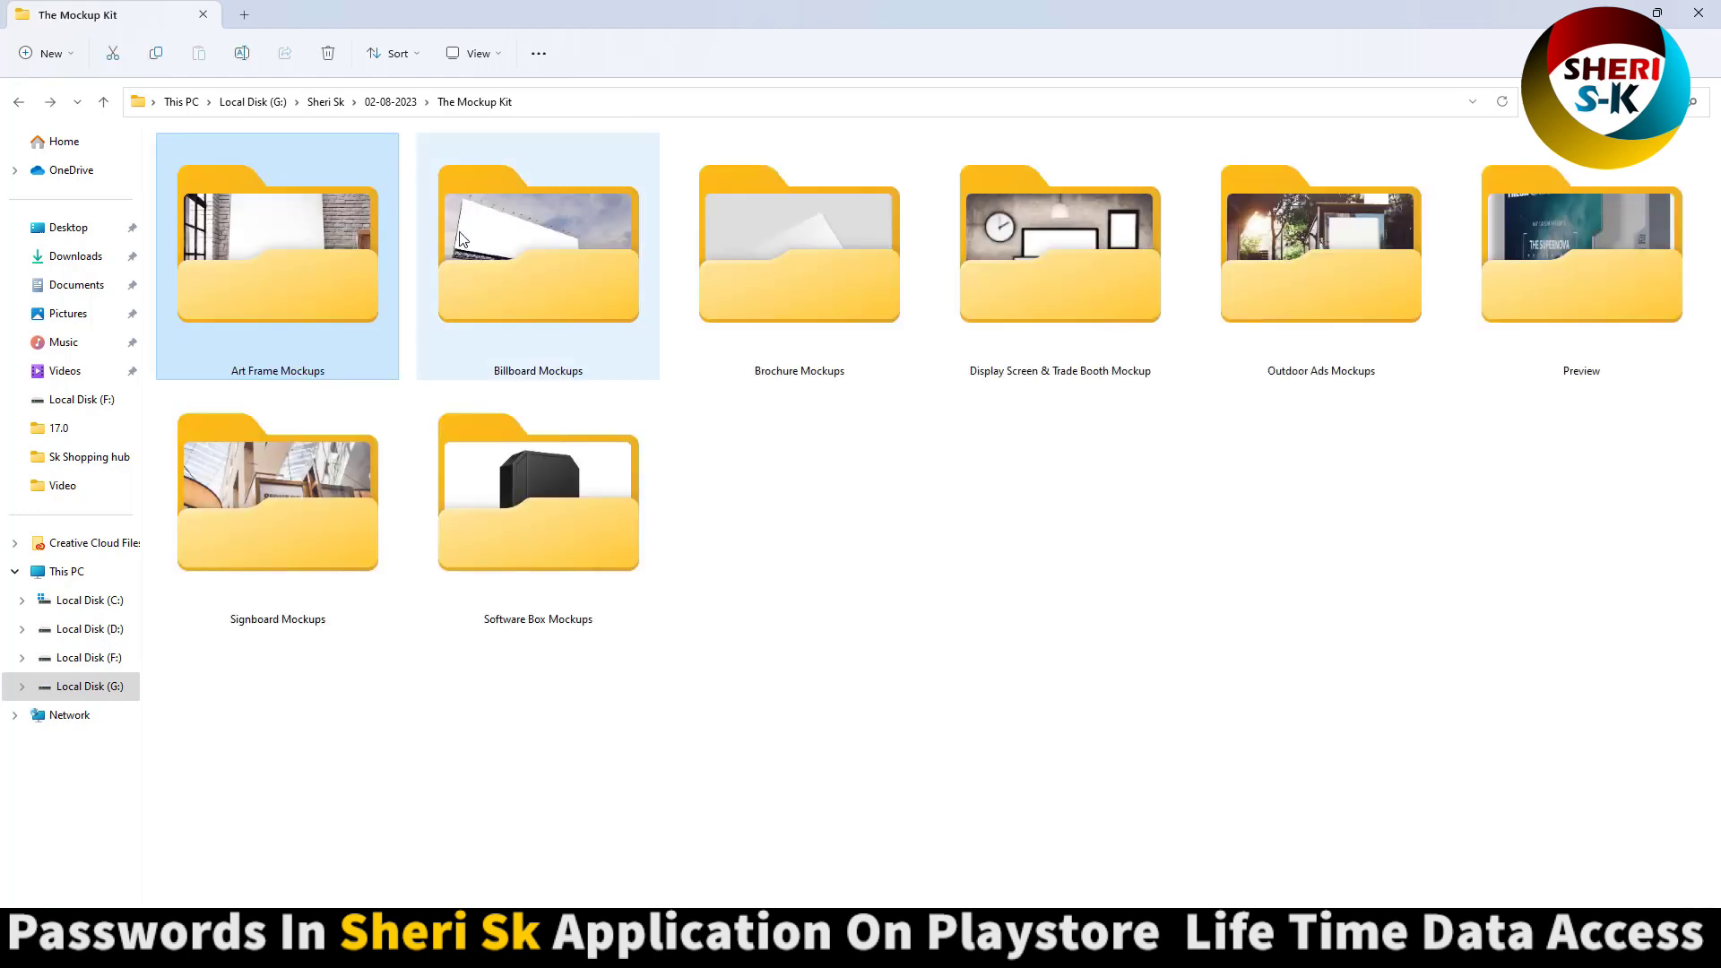
Step: Check Billboard Mockups, then open Brochure Mockups and select the Tri-Fold 8.5x11 mockup
{"action": "double_click", "coordinate": [530, 281]}
{"action": "scroll", "coordinate": [528, 286], "scroll_direction": "up", "scroll_amount": 2}
{"action": "scroll", "coordinate": [527, 286], "scroll_direction": "up", "scroll_amount": 1}
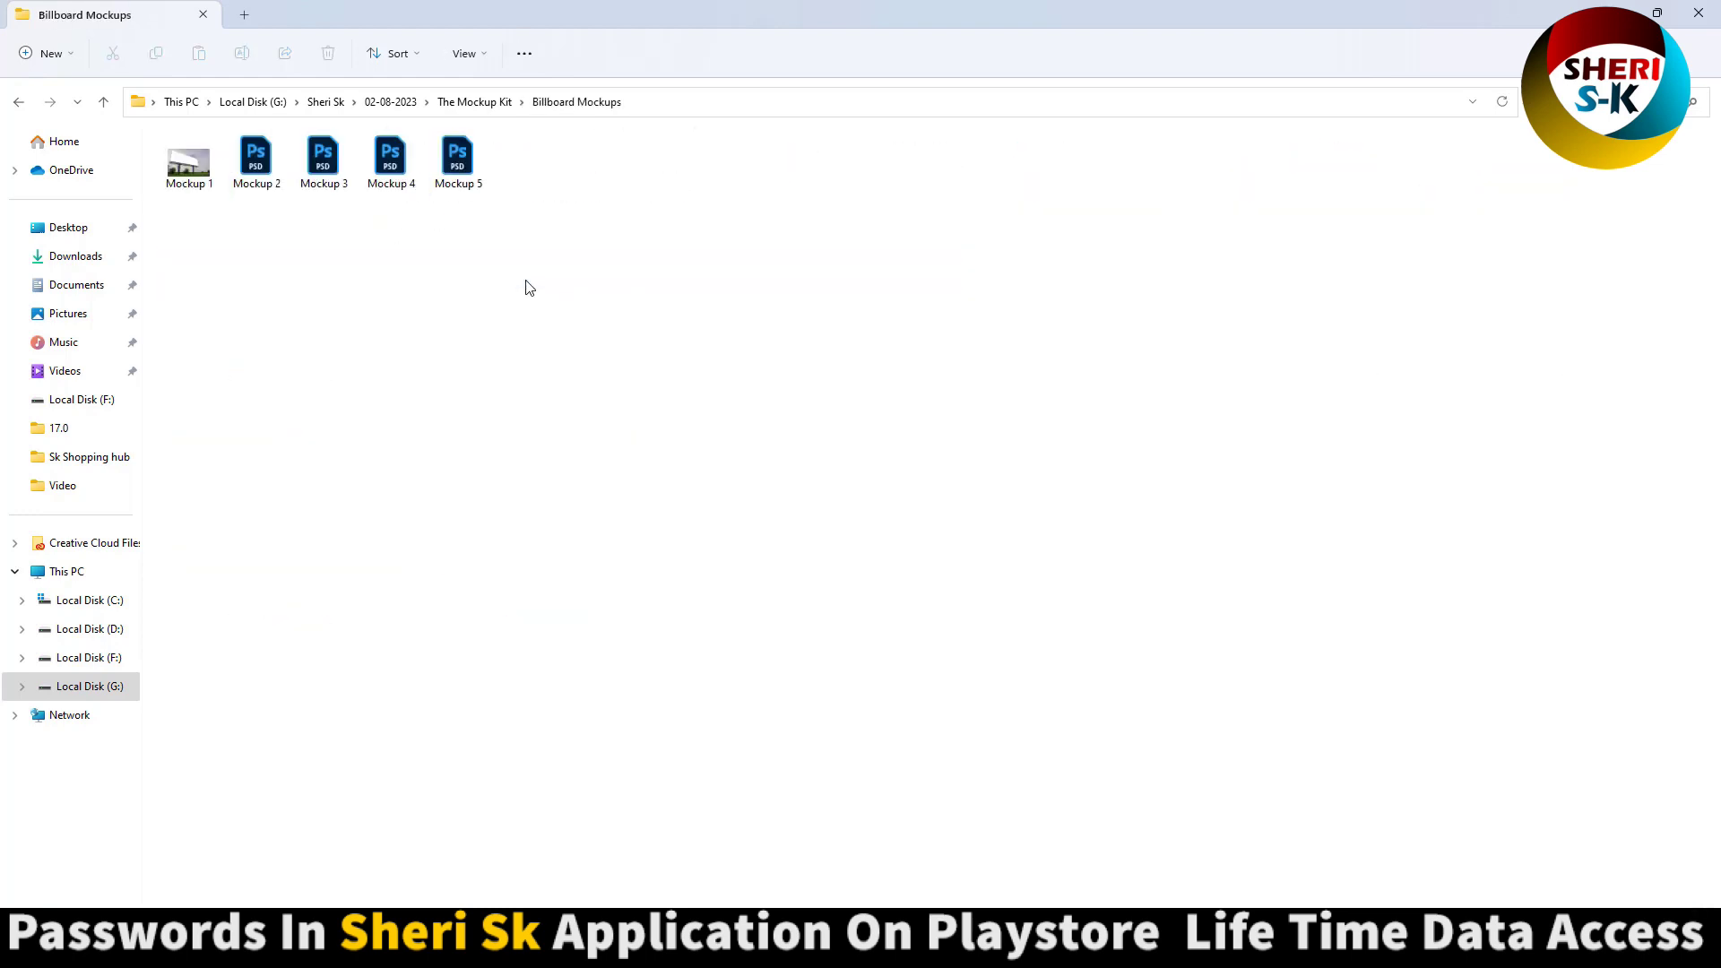
{"action": "scroll", "coordinate": [528, 285], "scroll_direction": "up", "scroll_amount": 1}
{"action": "scroll", "coordinate": [528, 285], "scroll_direction": "up", "scroll_amount": 1}
{"action": "scroll", "coordinate": [528, 278], "scroll_direction": "up", "scroll_amount": 1}
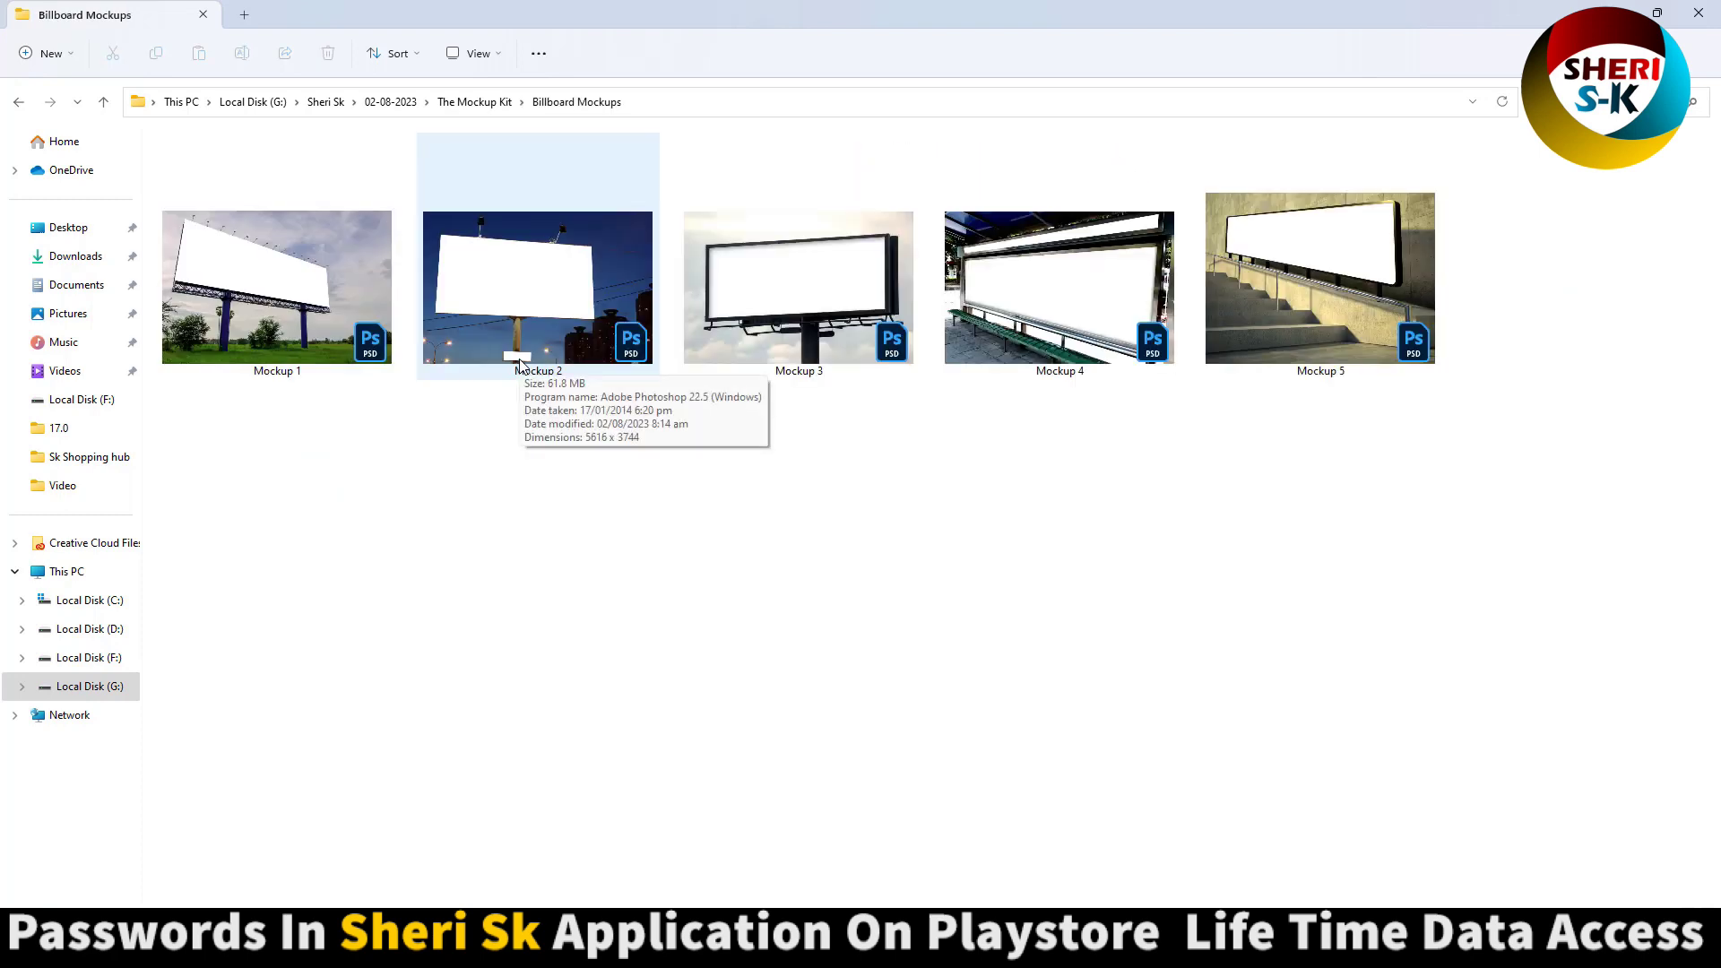
{"action": "key", "text": "alt+Left"}
{"action": "double_click", "coordinate": [768, 302]}
{"action": "scroll", "coordinate": [730, 392], "scroll_direction": "up", "scroll_amount": 1}
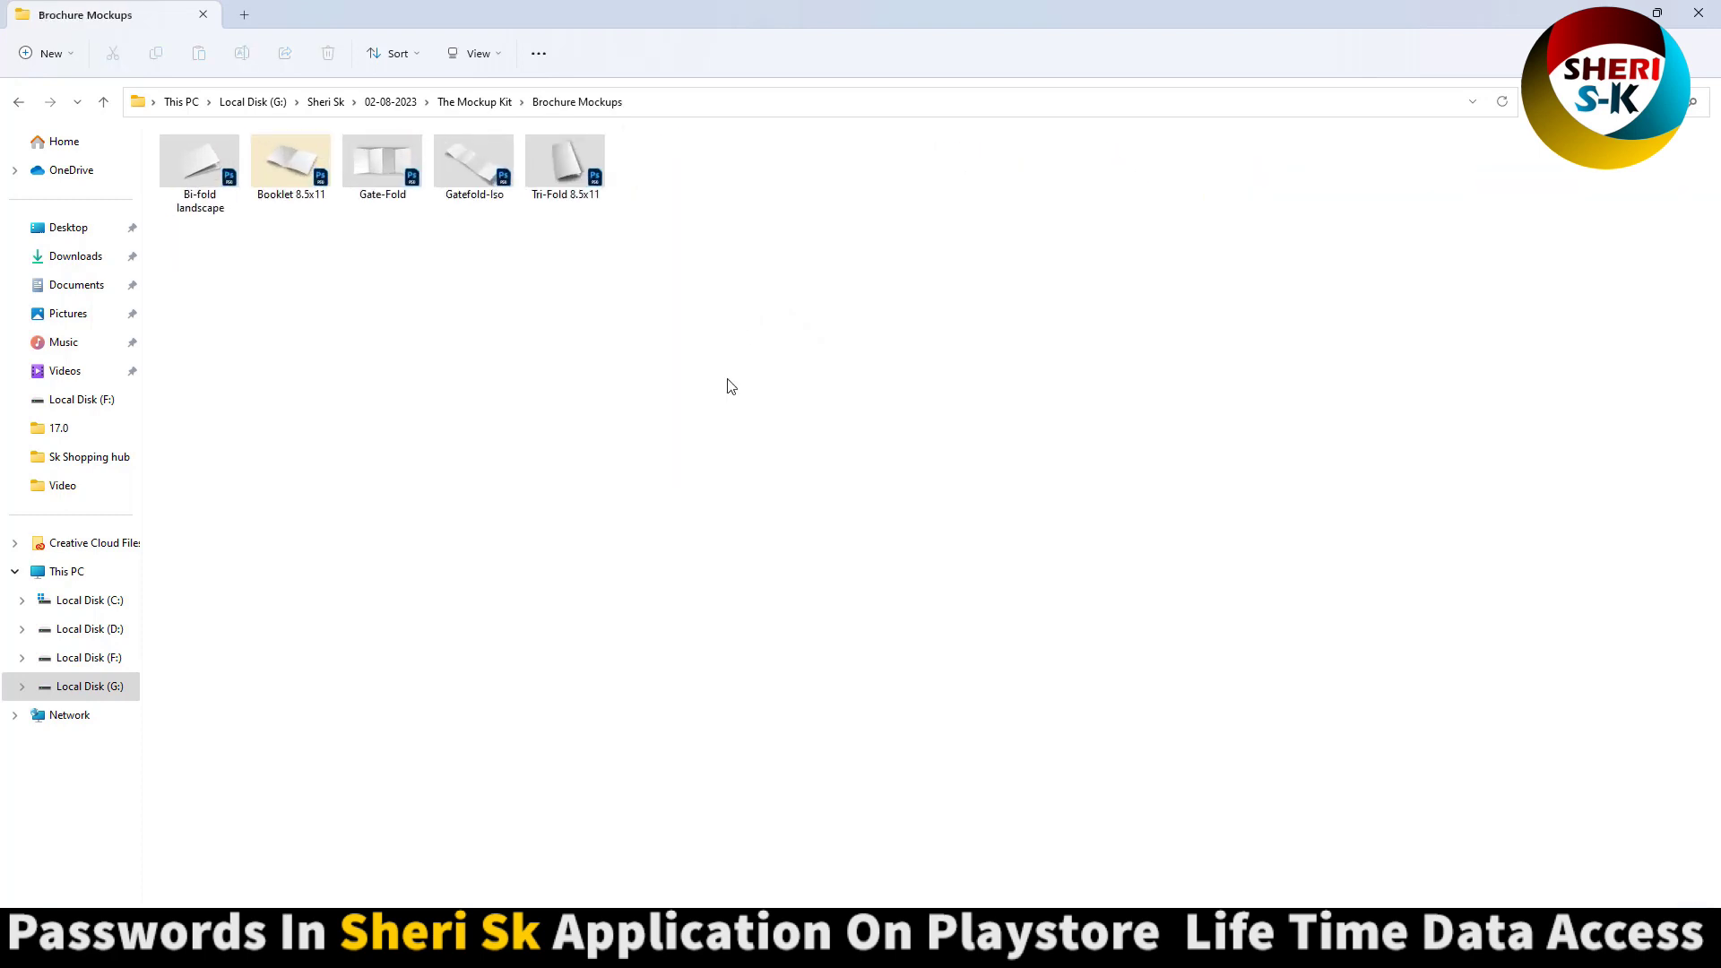
{"action": "scroll", "coordinate": [731, 392], "scroll_direction": "up", "scroll_amount": 1}
{"action": "scroll", "coordinate": [730, 390], "scroll_direction": "up", "scroll_amount": 1}
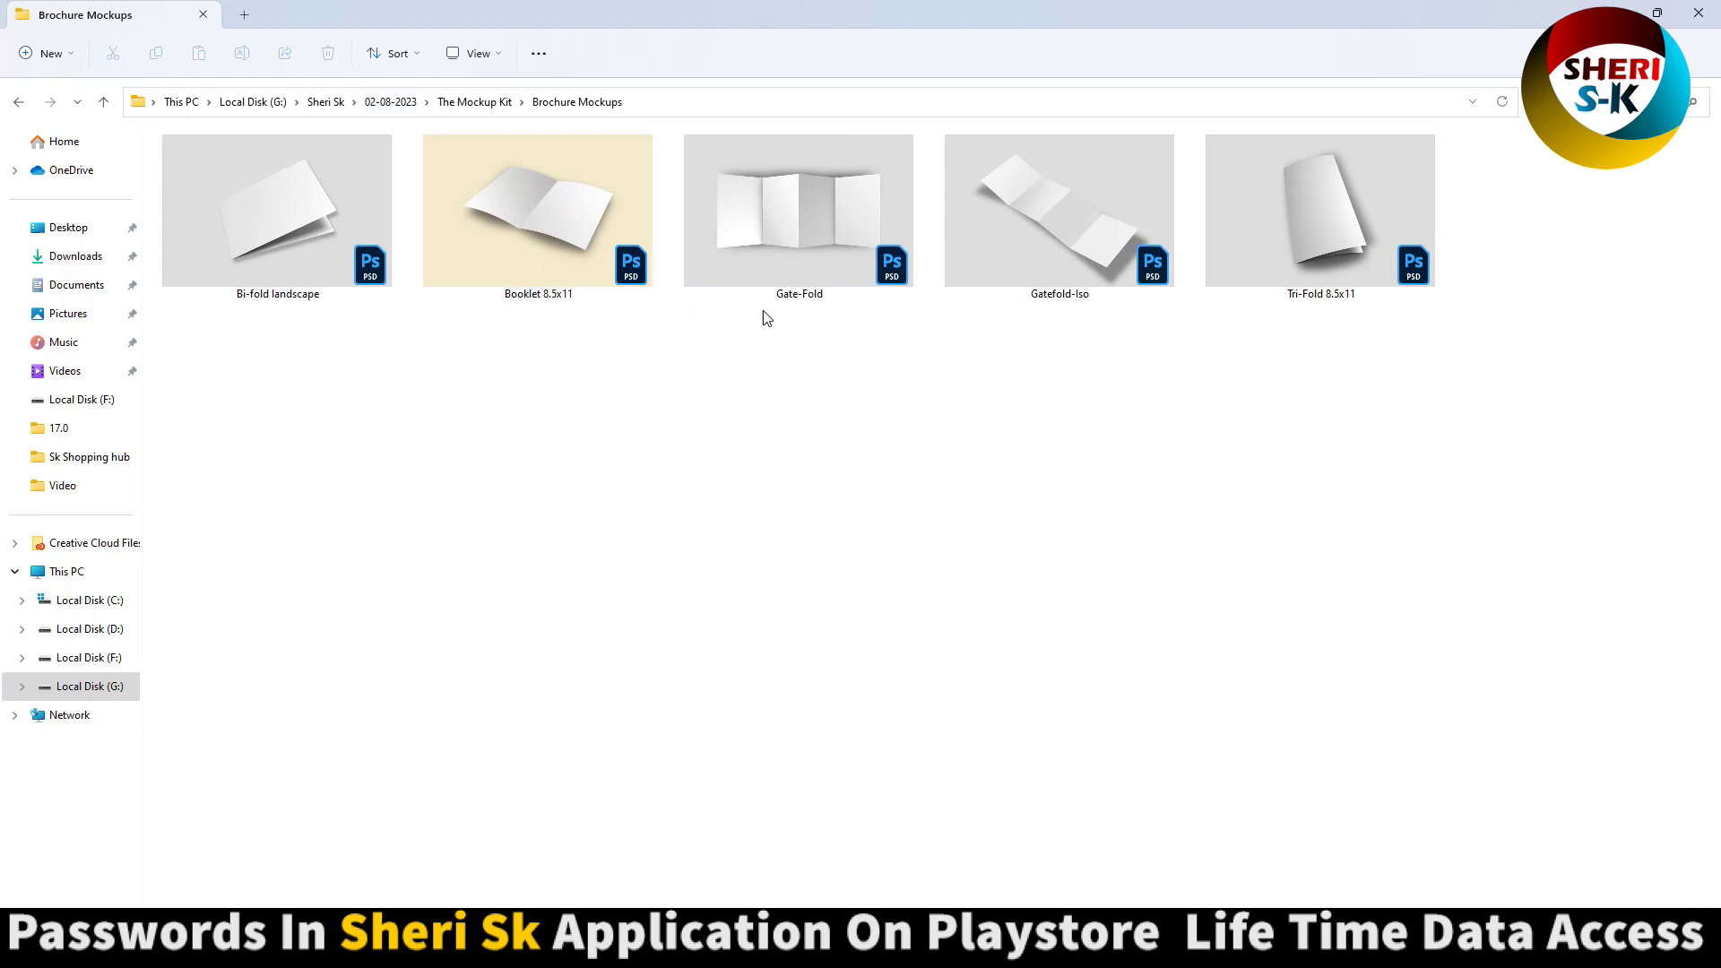
{"action": "left_click", "coordinate": [1317, 237]}
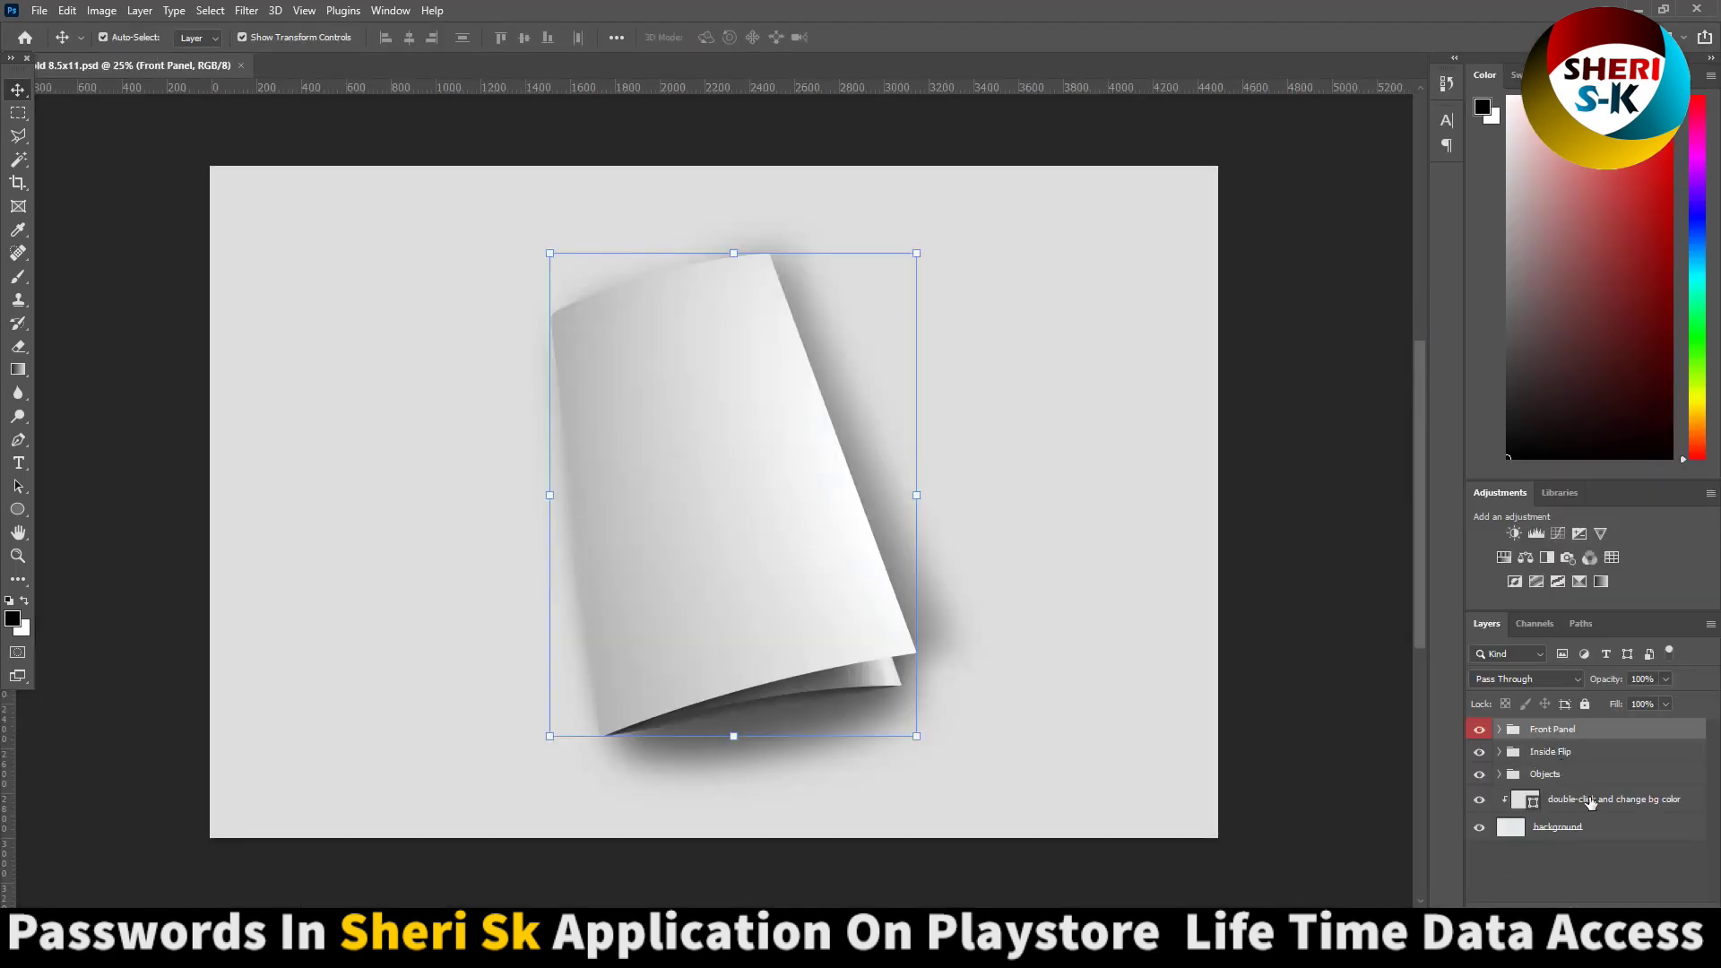
Step: Expand the Front Panel group in Layers and select its 'paste your design' layer
{"action": "left_click", "coordinate": [1636, 804]}
{"action": "left_click", "coordinate": [1573, 733]}
{"action": "left_click", "coordinate": [1501, 729]}
{"action": "left_click", "coordinate": [1588, 789]}
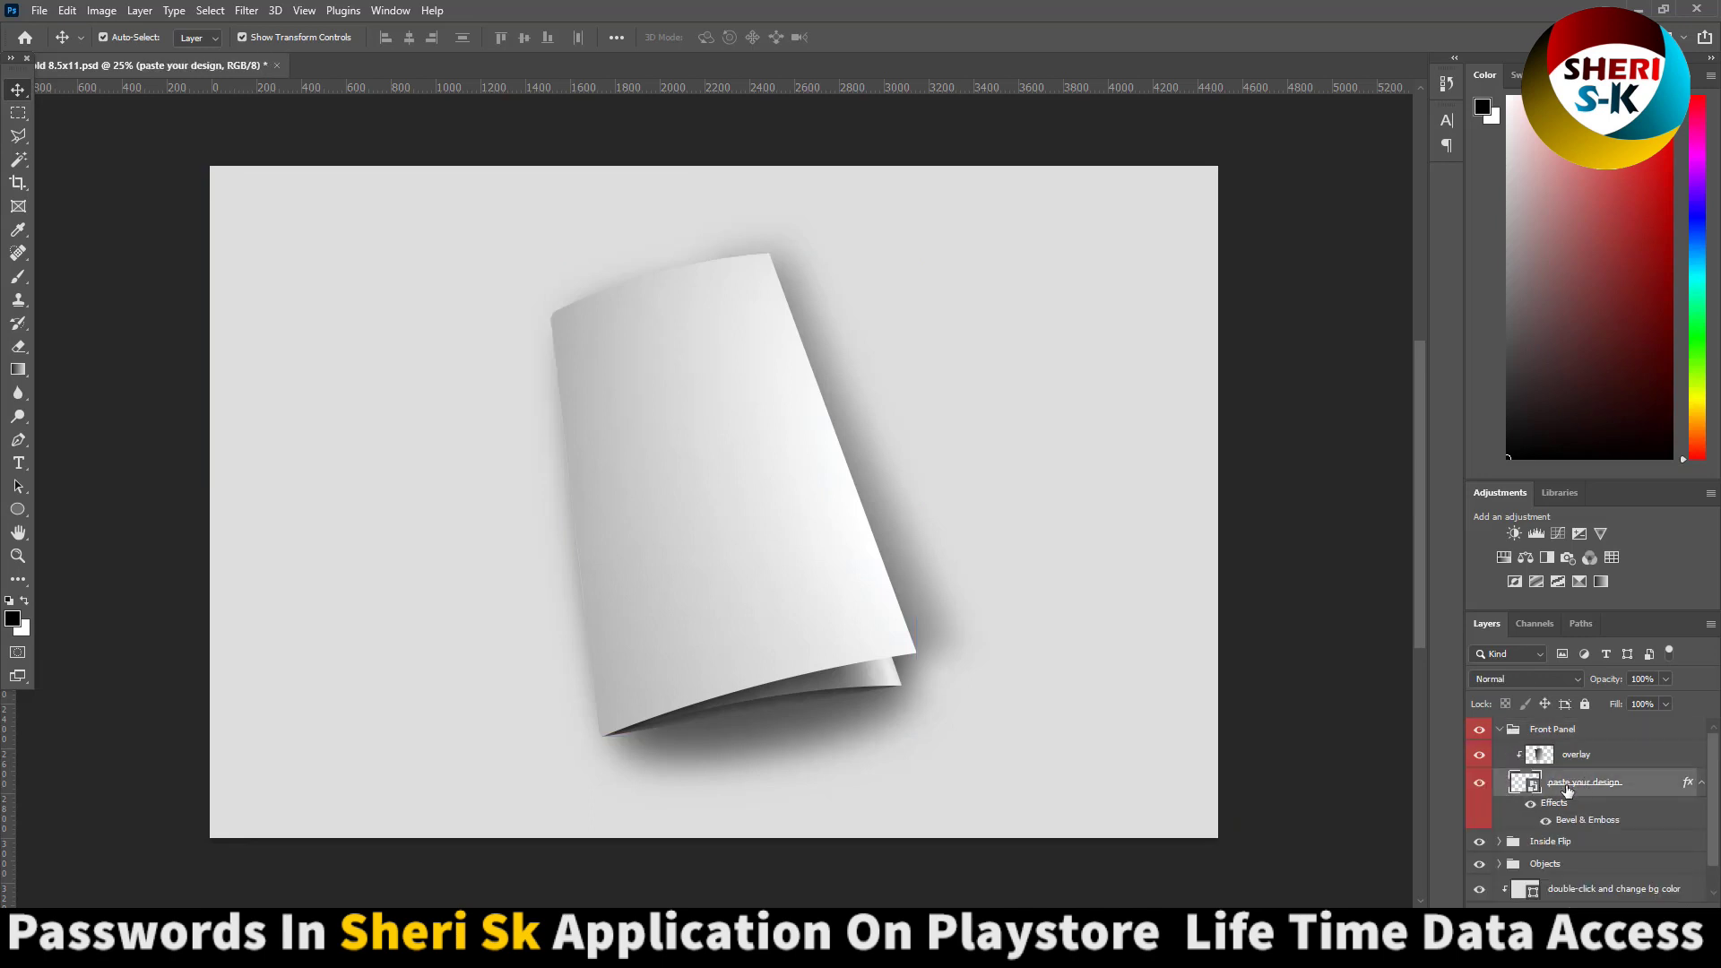
Step: Open the 'paste your design' smart object and the Website Showcase Mock-Up_03 copy image
{"action": "double_click", "coordinate": [1536, 788]}
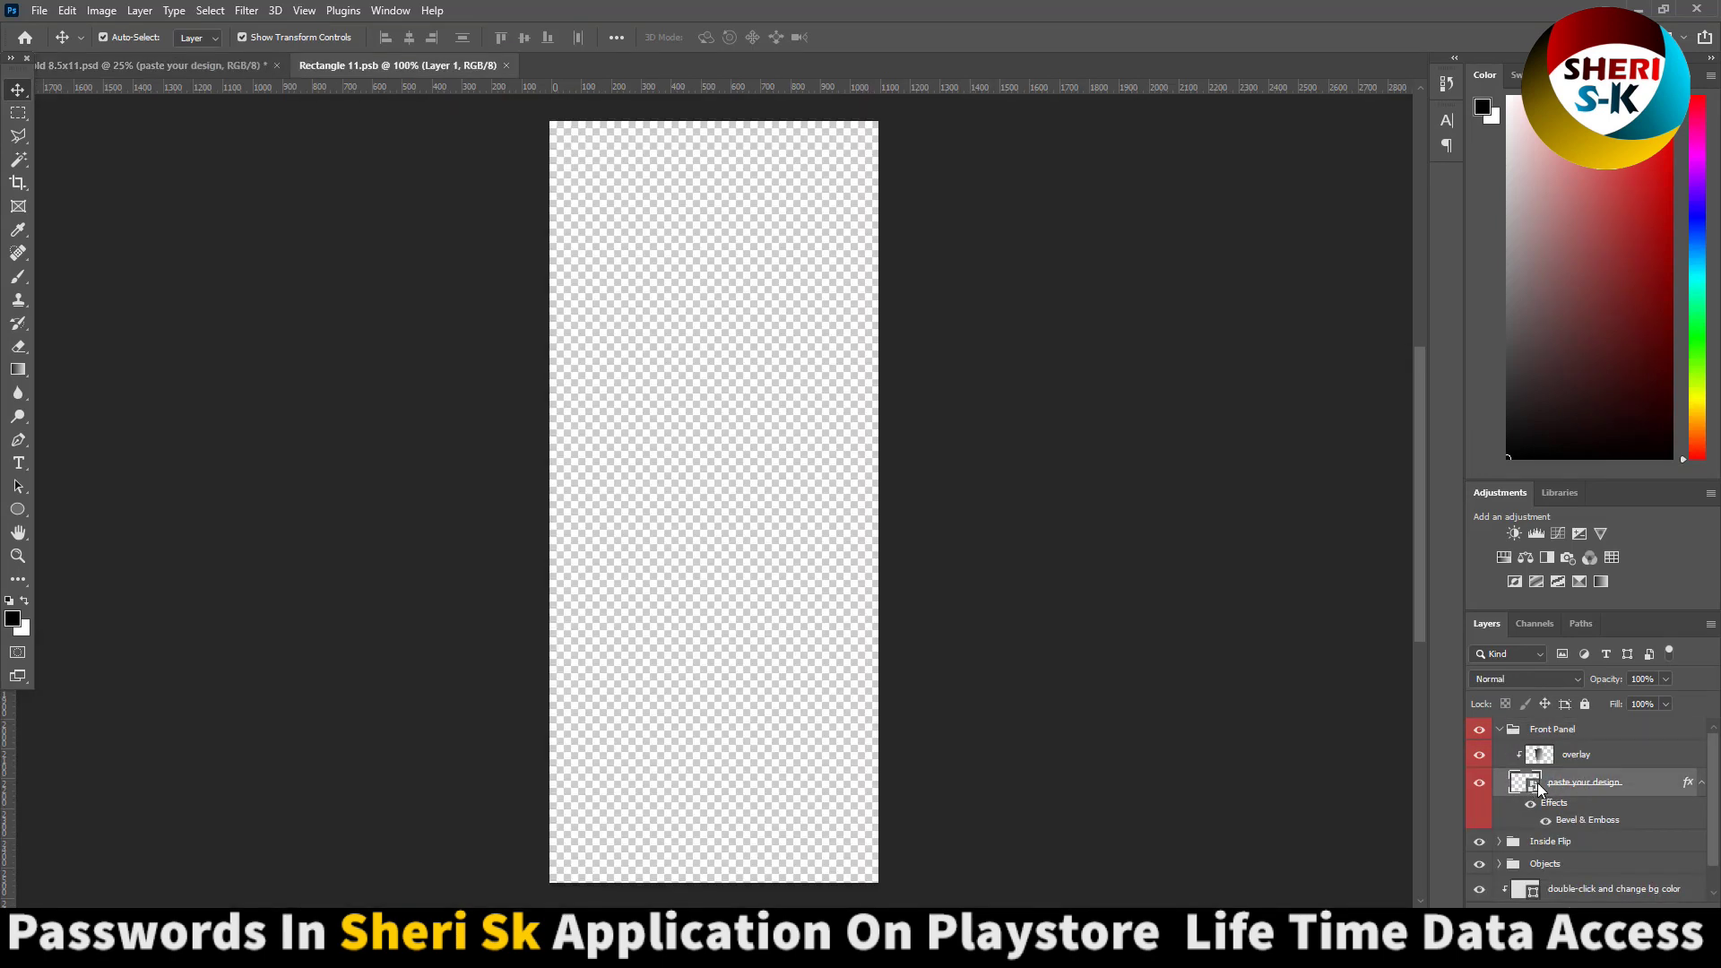
{"action": "left_click", "coordinate": [38, 11]}
{"action": "left_click", "coordinate": [58, 47]}
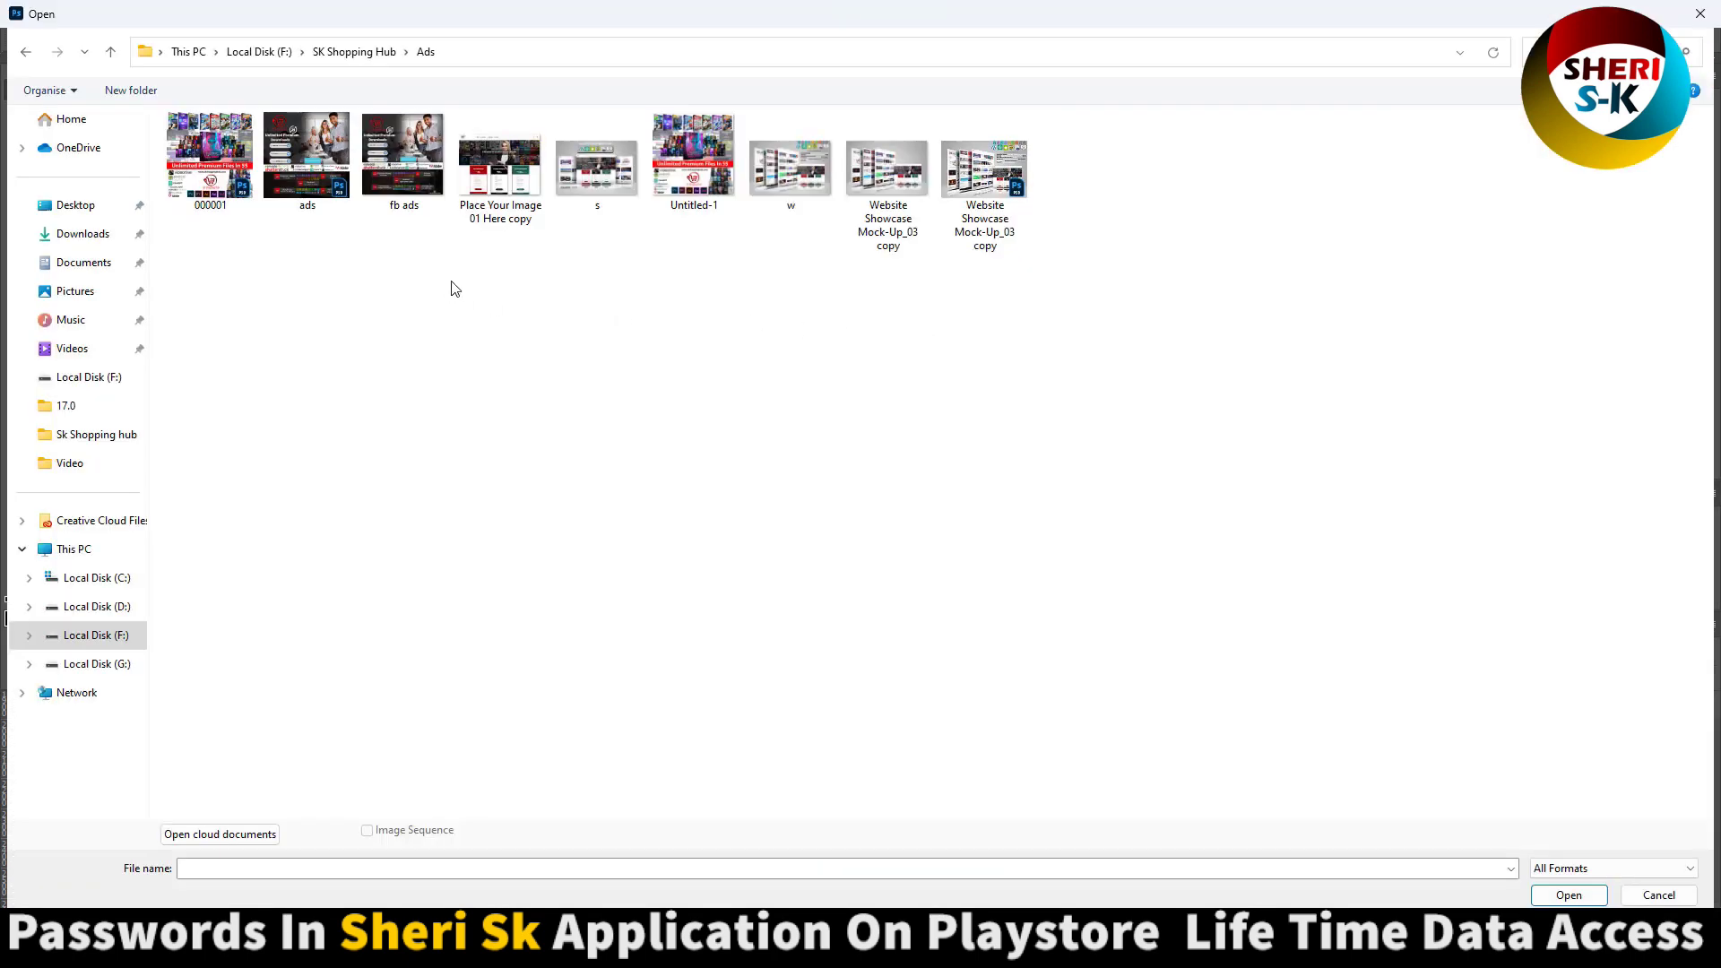
{"action": "left_click", "coordinate": [691, 175]}
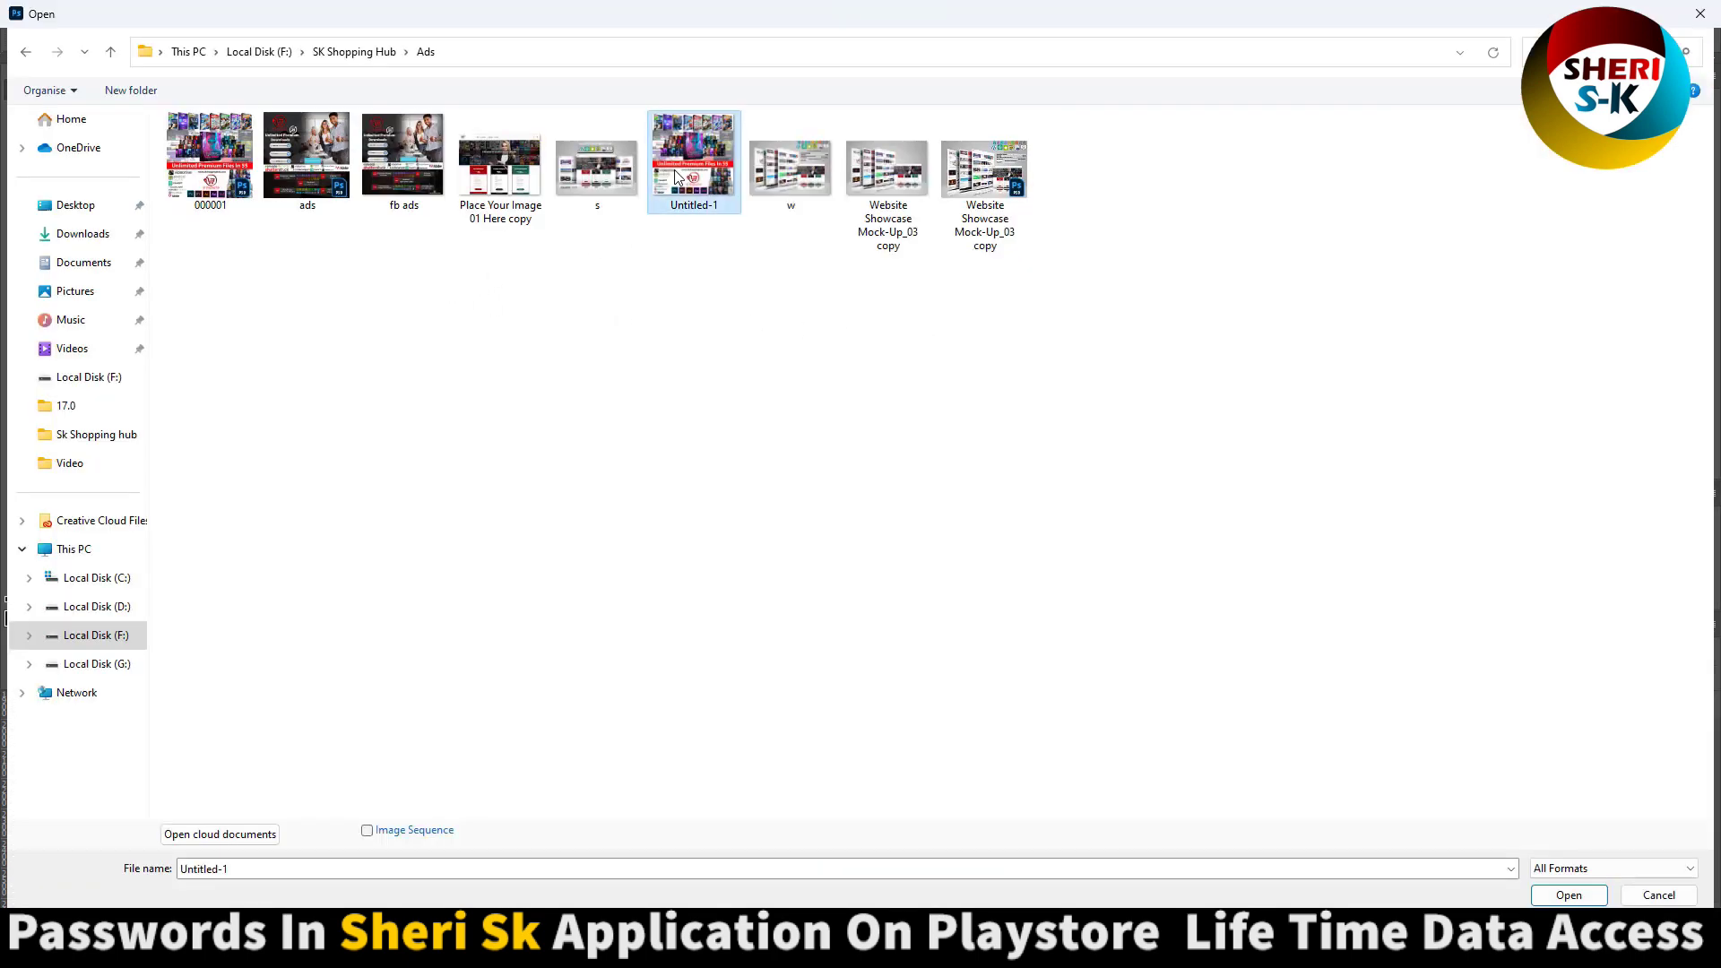
{"action": "left_click", "coordinate": [210, 162]}
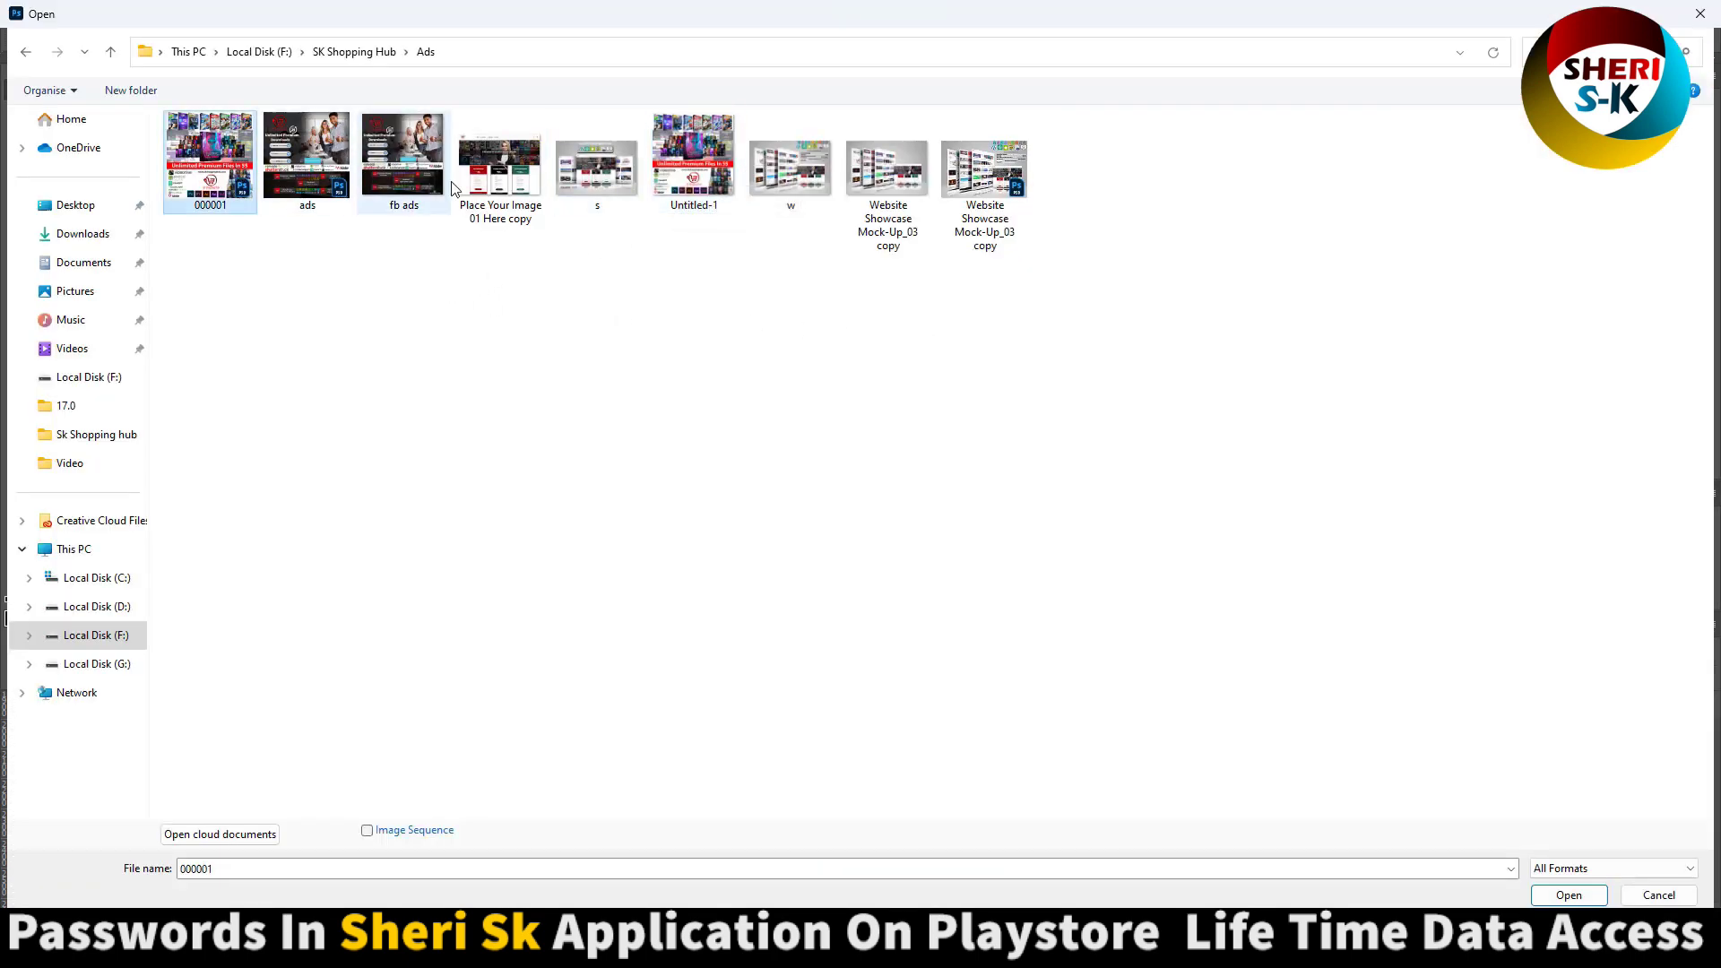
{"action": "left_click", "coordinate": [501, 167]}
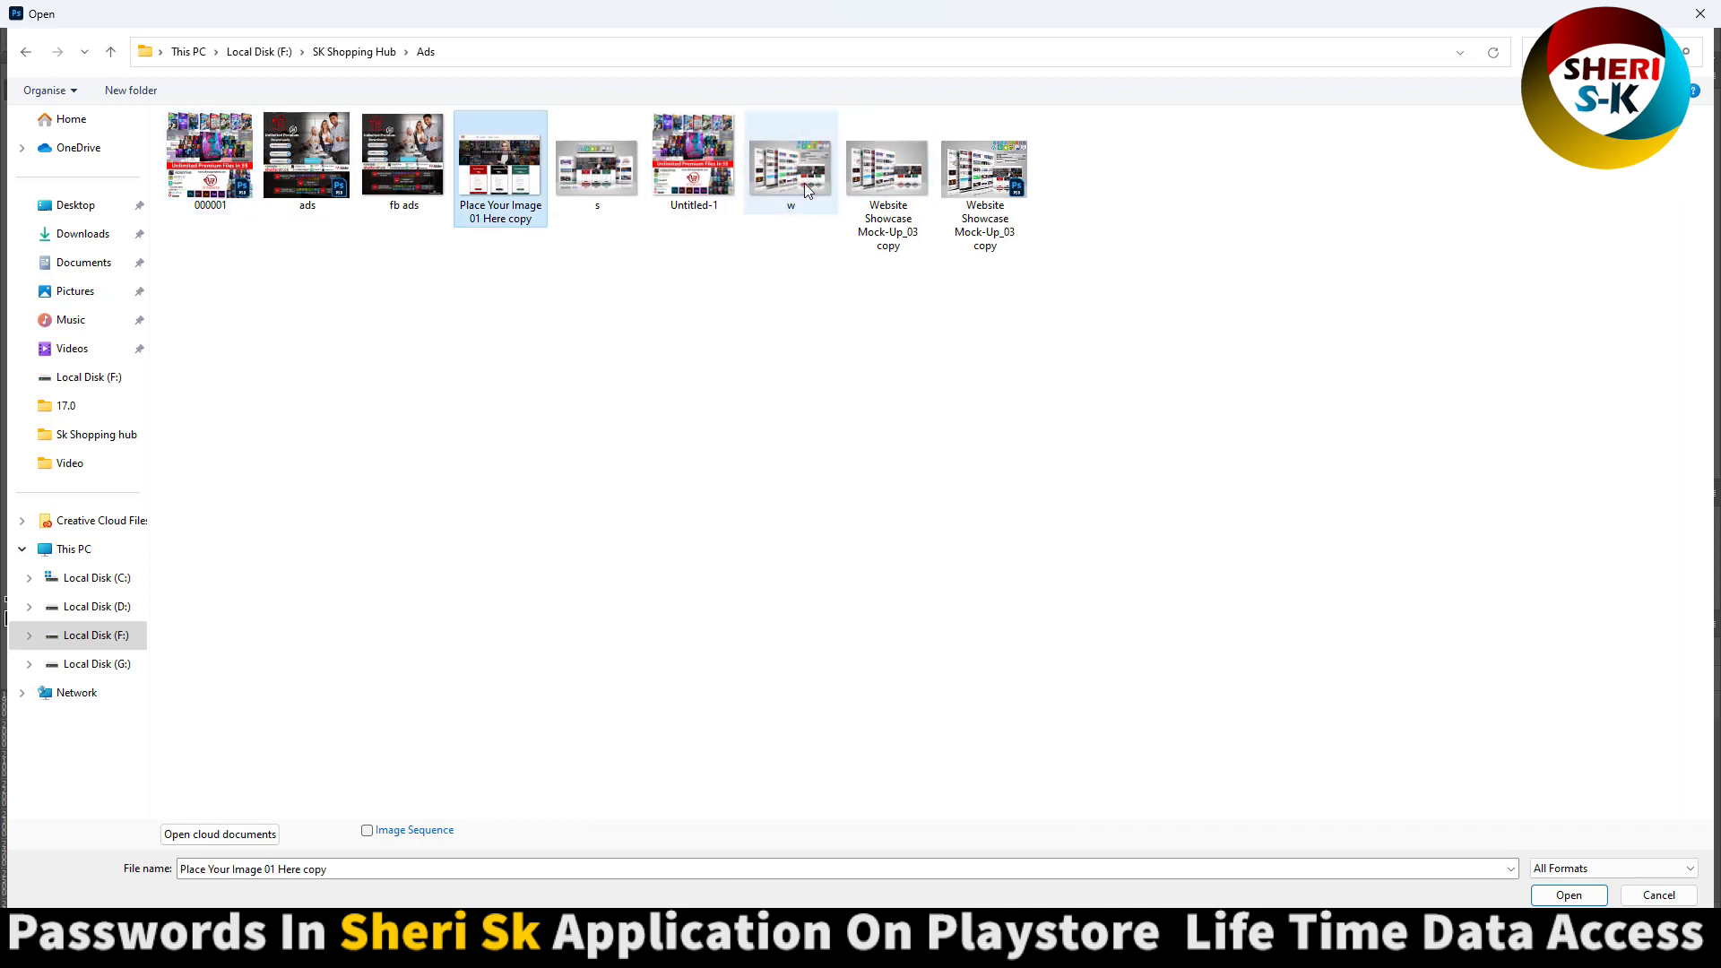
{"action": "double_click", "coordinate": [888, 175]}
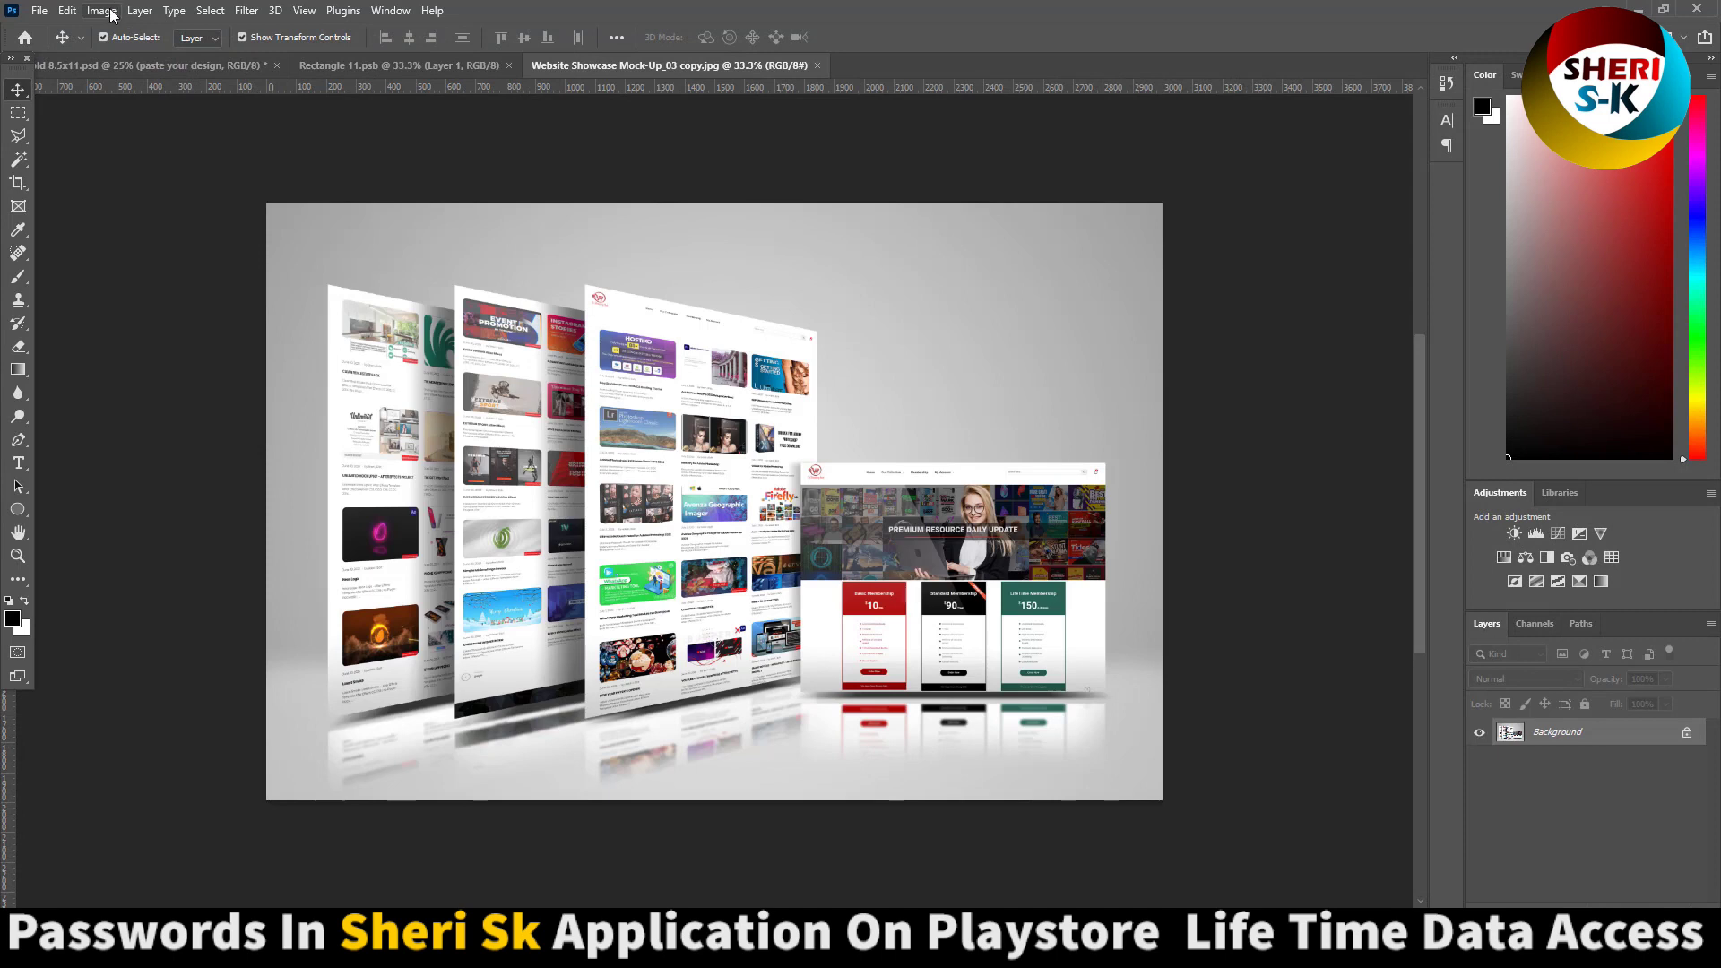
Step: Rotate the showcase 90° clockwise, copy it into Rectangle 11, discard the source, and position it
{"action": "left_click", "coordinate": [111, 14]}
{"action": "left_click", "coordinate": [337, 216]}
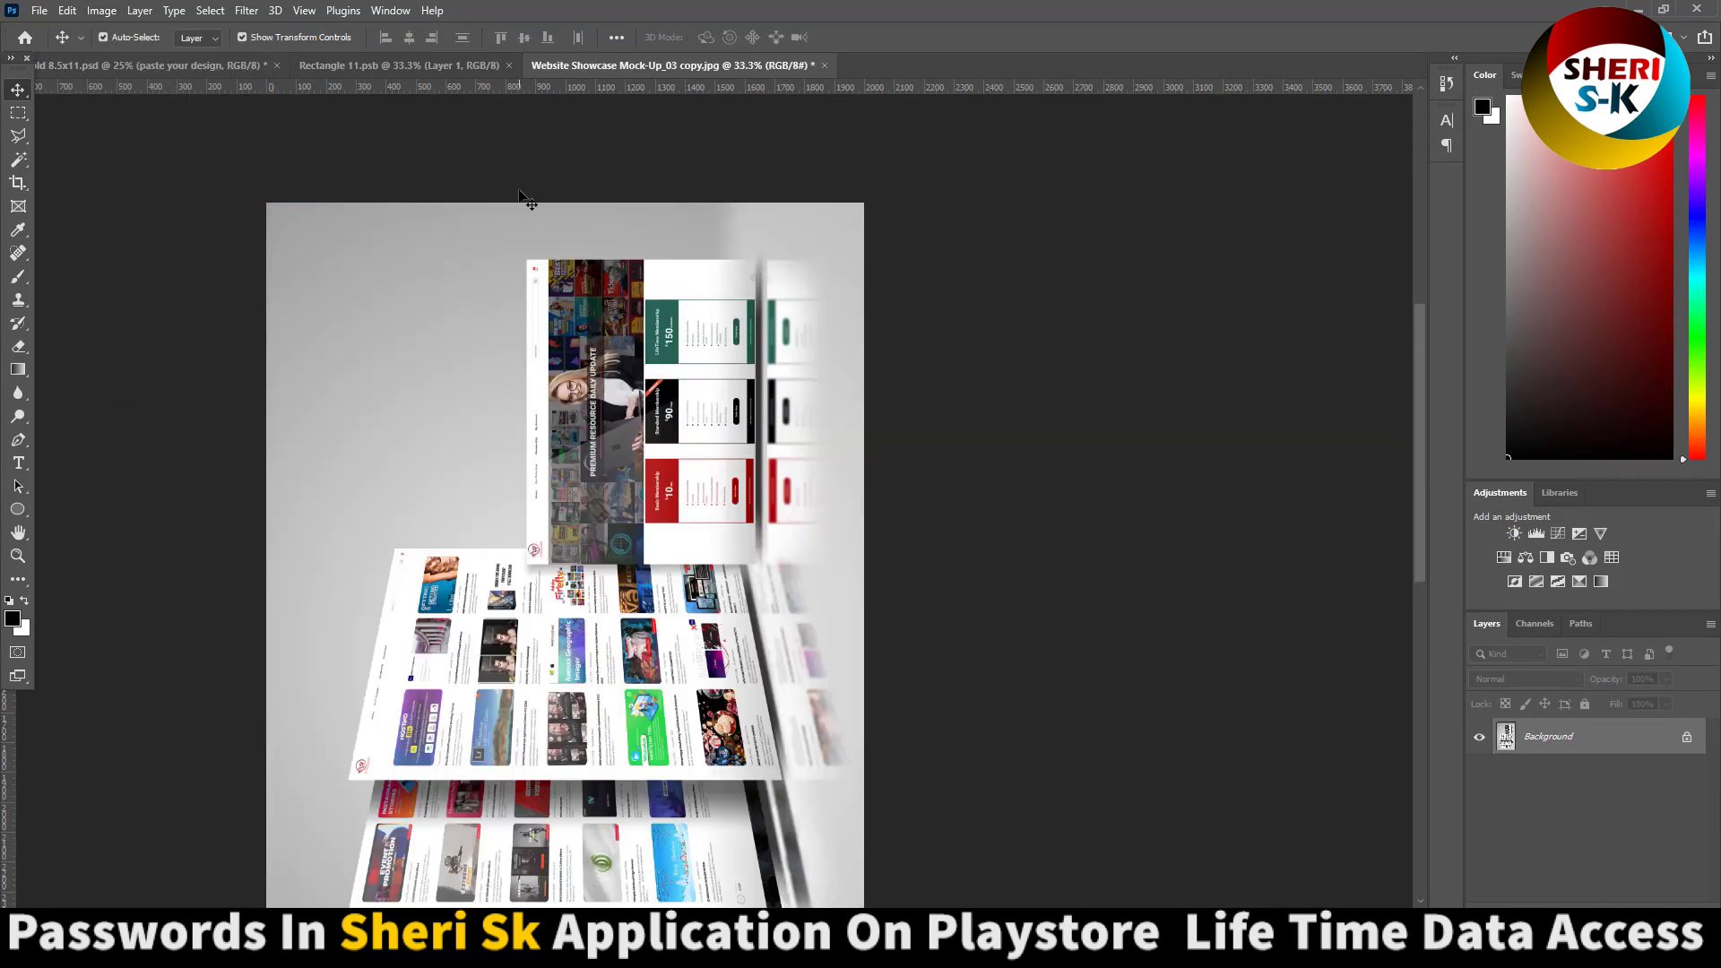
{"action": "left_click_drag", "start_coordinate": [670, 65], "coordinate": [1183, 177]}
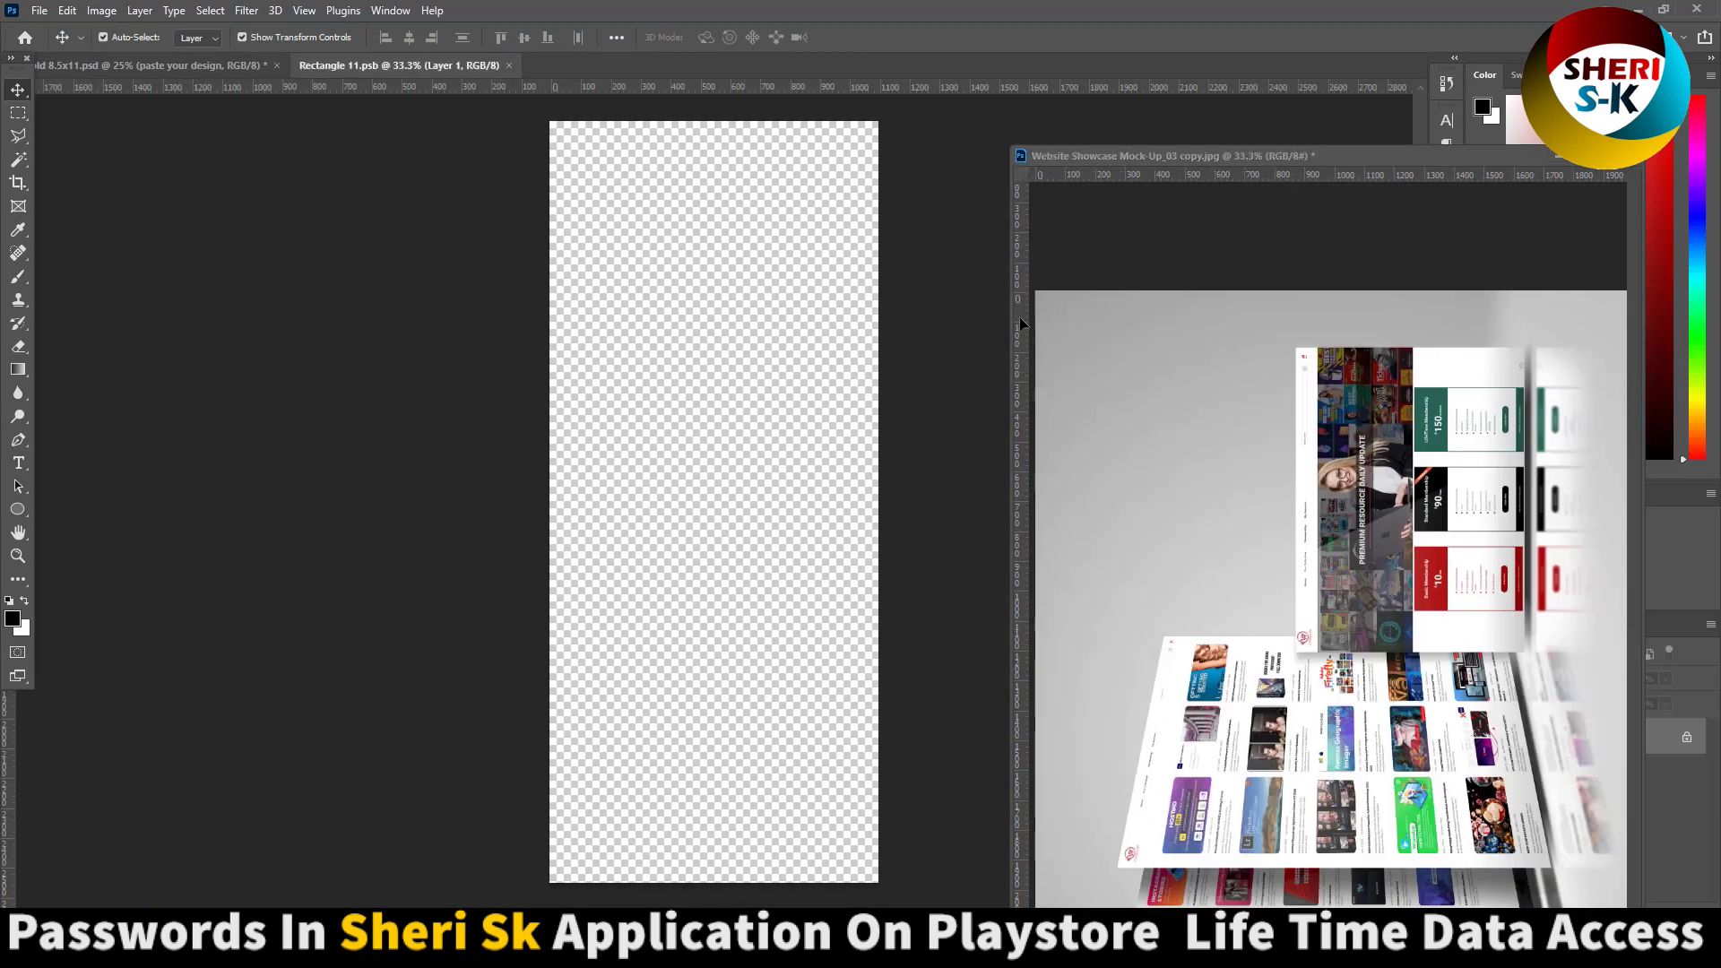
{"action": "left_click_drag", "start_coordinate": [1345, 539], "coordinate": [726, 605]}
{"action": "left_click", "coordinate": [1581, 174]}
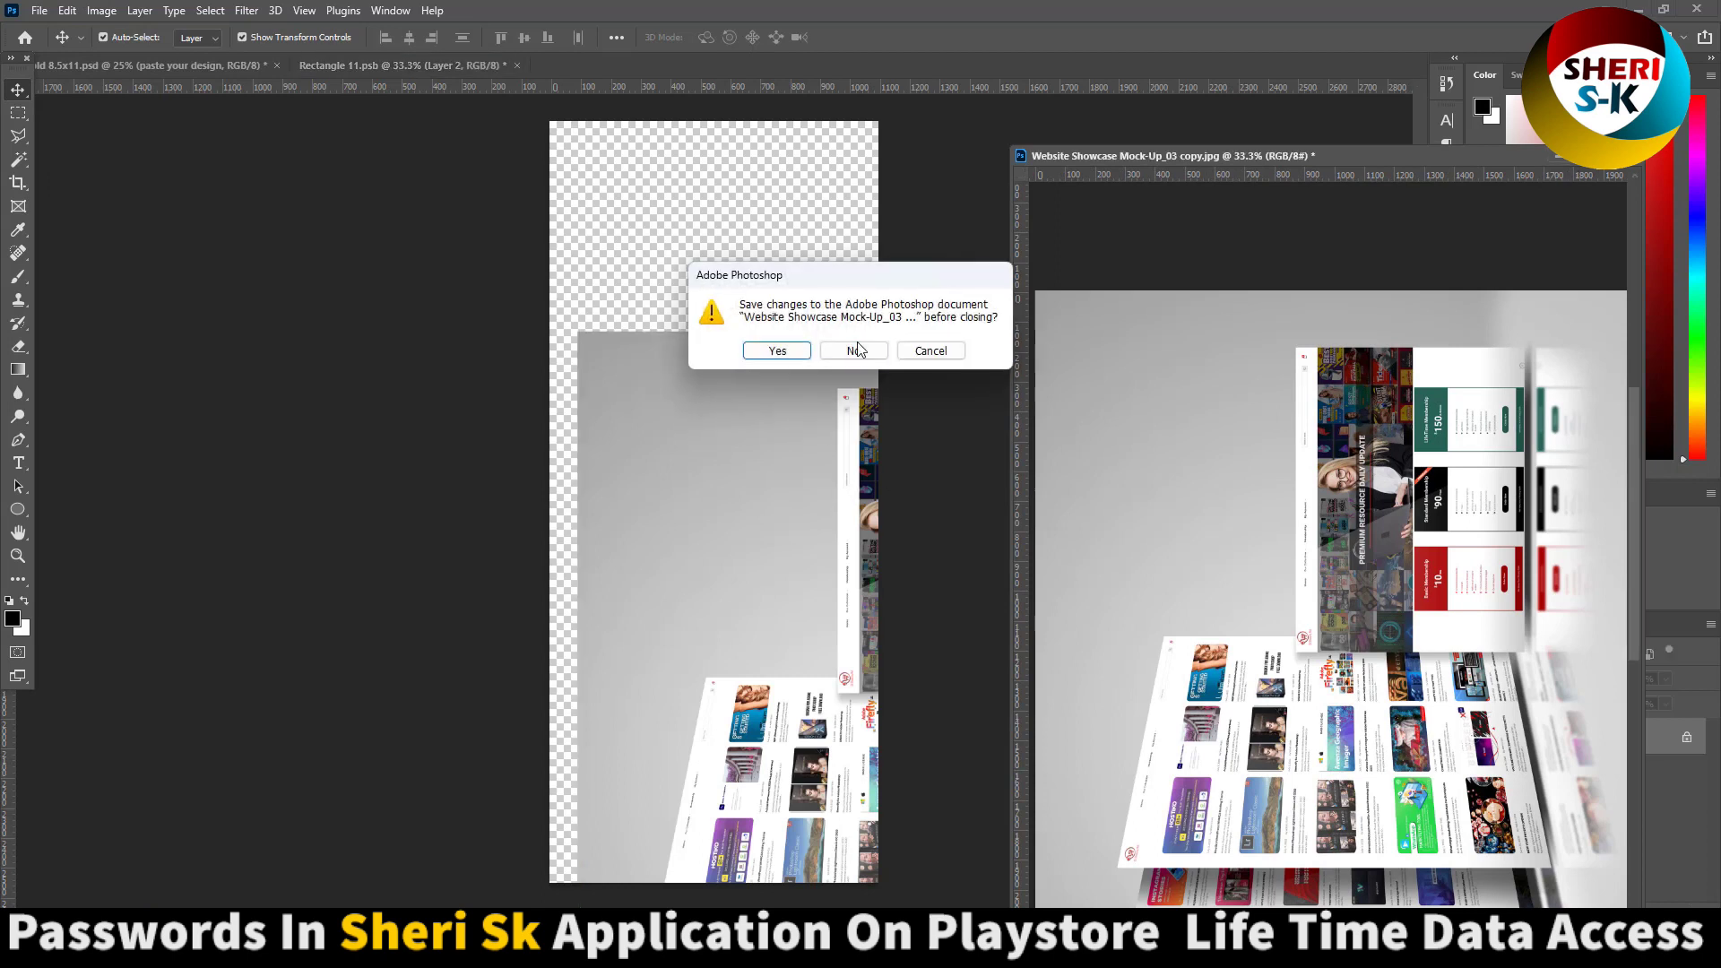
{"action": "left_click", "coordinate": [823, 355]}
{"action": "mouse_move", "coordinate": [726, 471]}
{"action": "left_mouse_down"}
{"action": "mouse_move", "coordinate": [628, 402]}
{"action": "mouse_move", "coordinate": [623, 296]}
{"action": "left_mouse_up"}
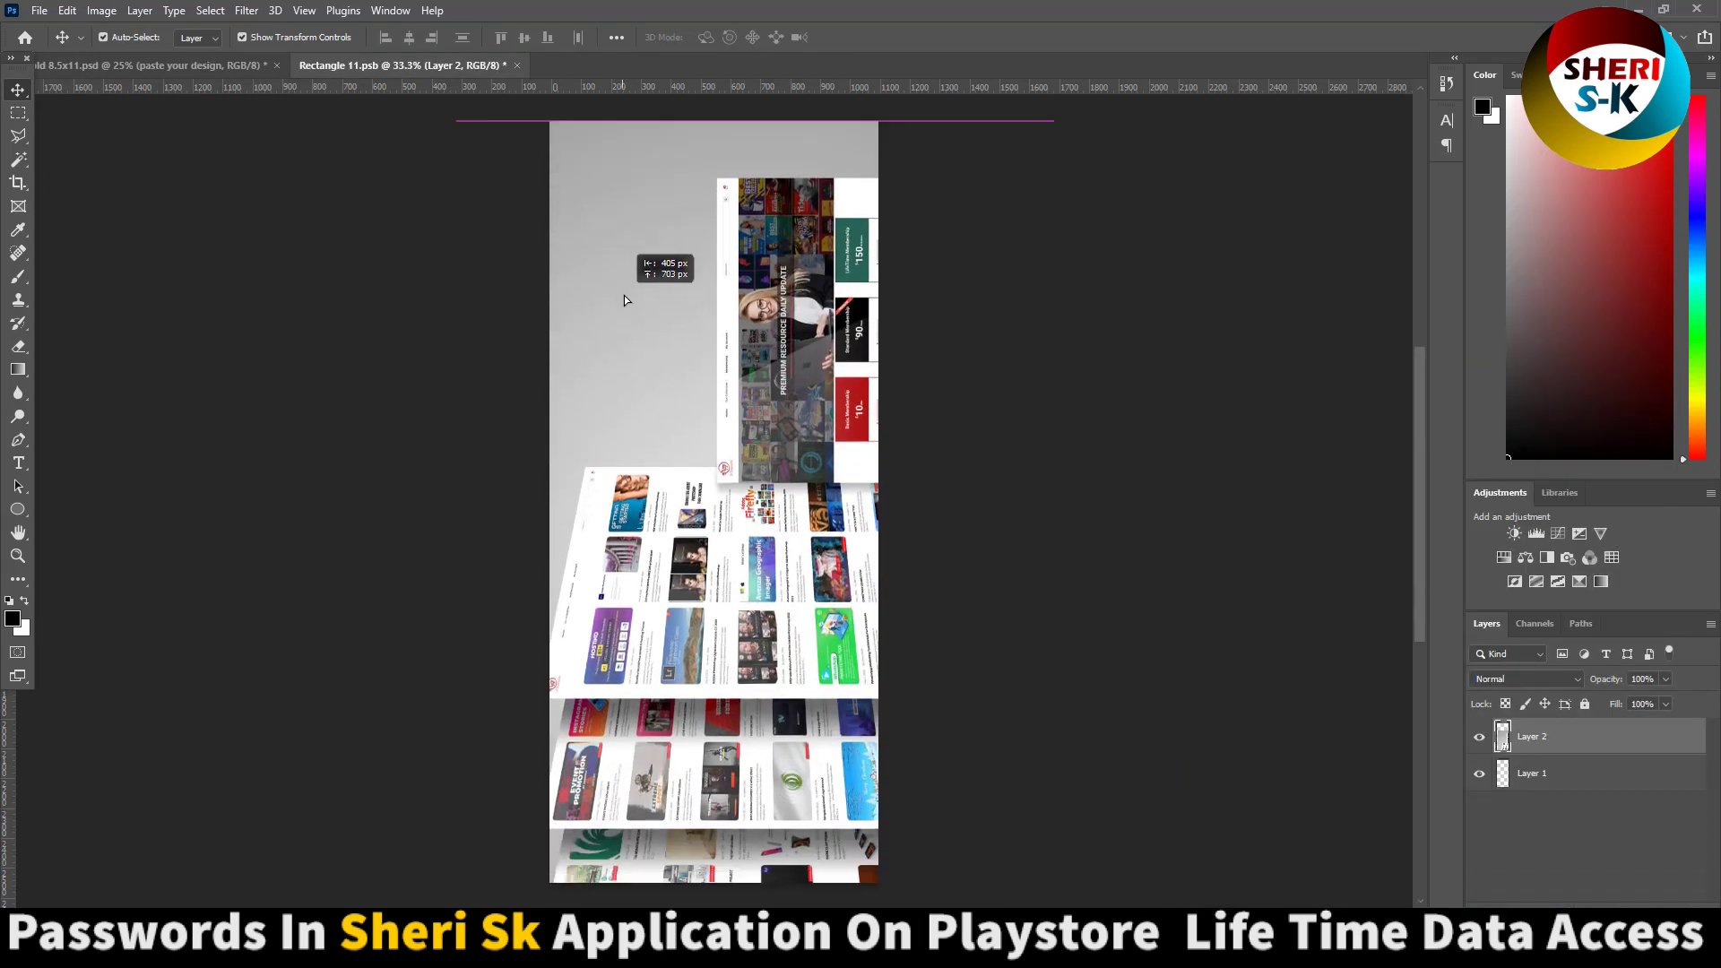
{"action": "left_click_drag", "start_coordinate": [683, 486], "coordinate": [652, 468]}
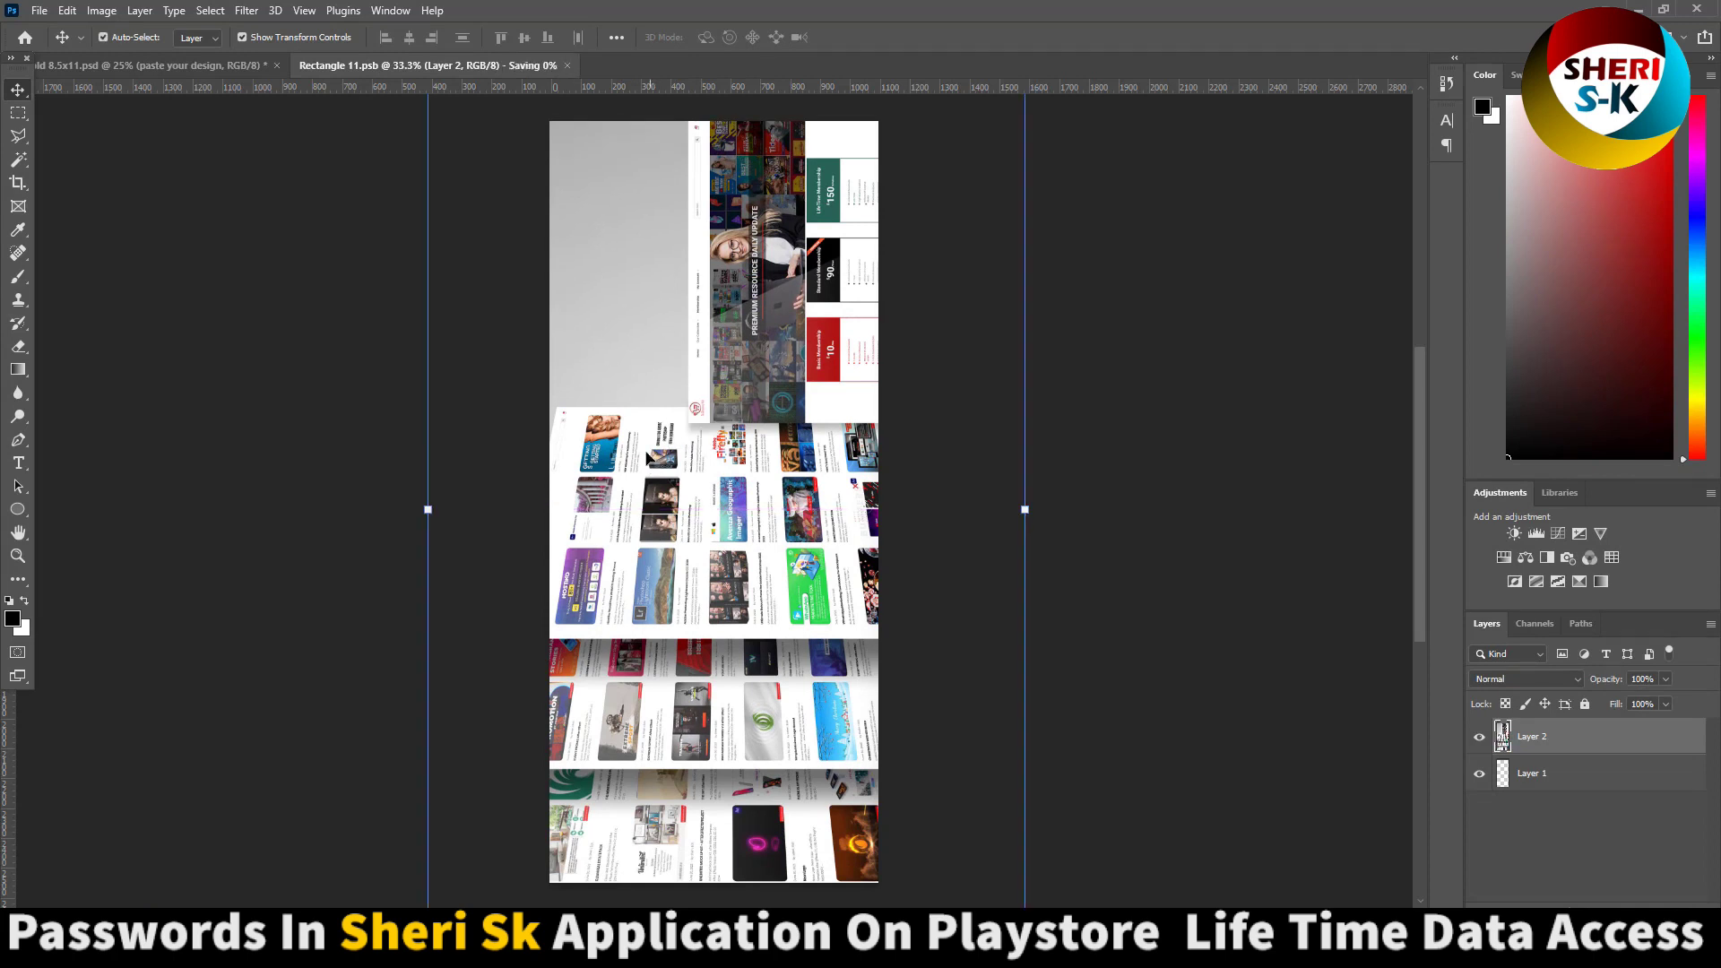
{"action": "left_click", "coordinate": [511, 65]}
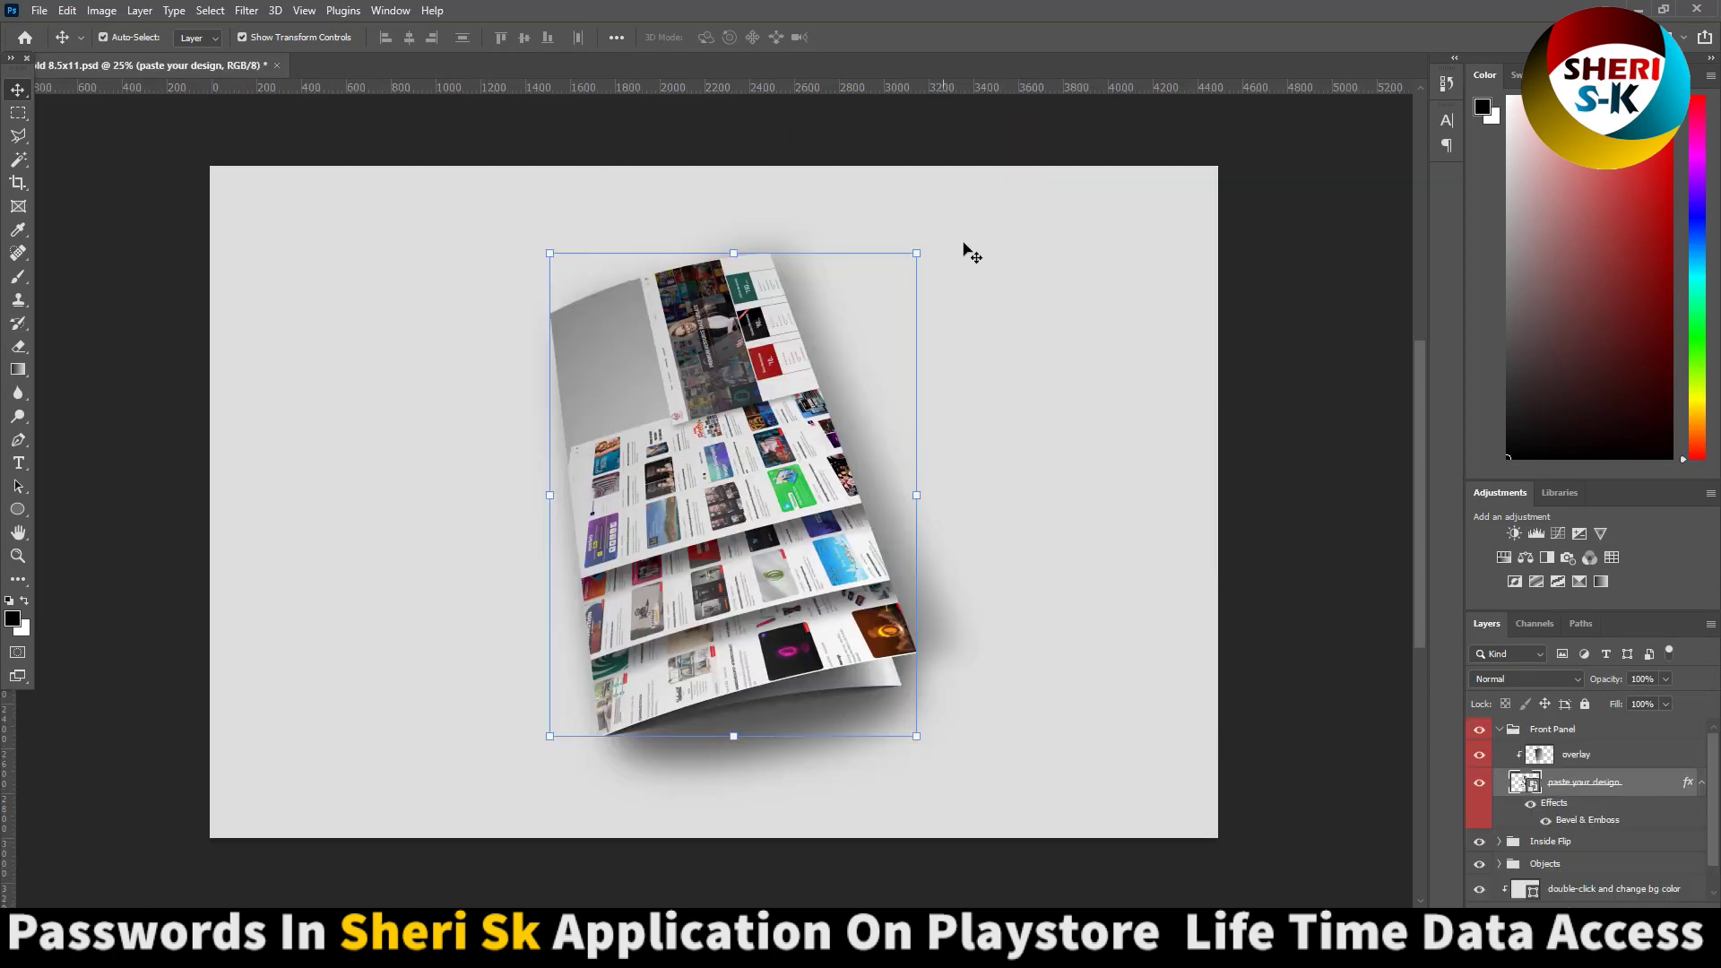
{"action": "left_click", "coordinate": [1300, 300]}
{"action": "scroll", "coordinate": [705, 421], "scroll_direction": "up", "scroll_amount": 2}
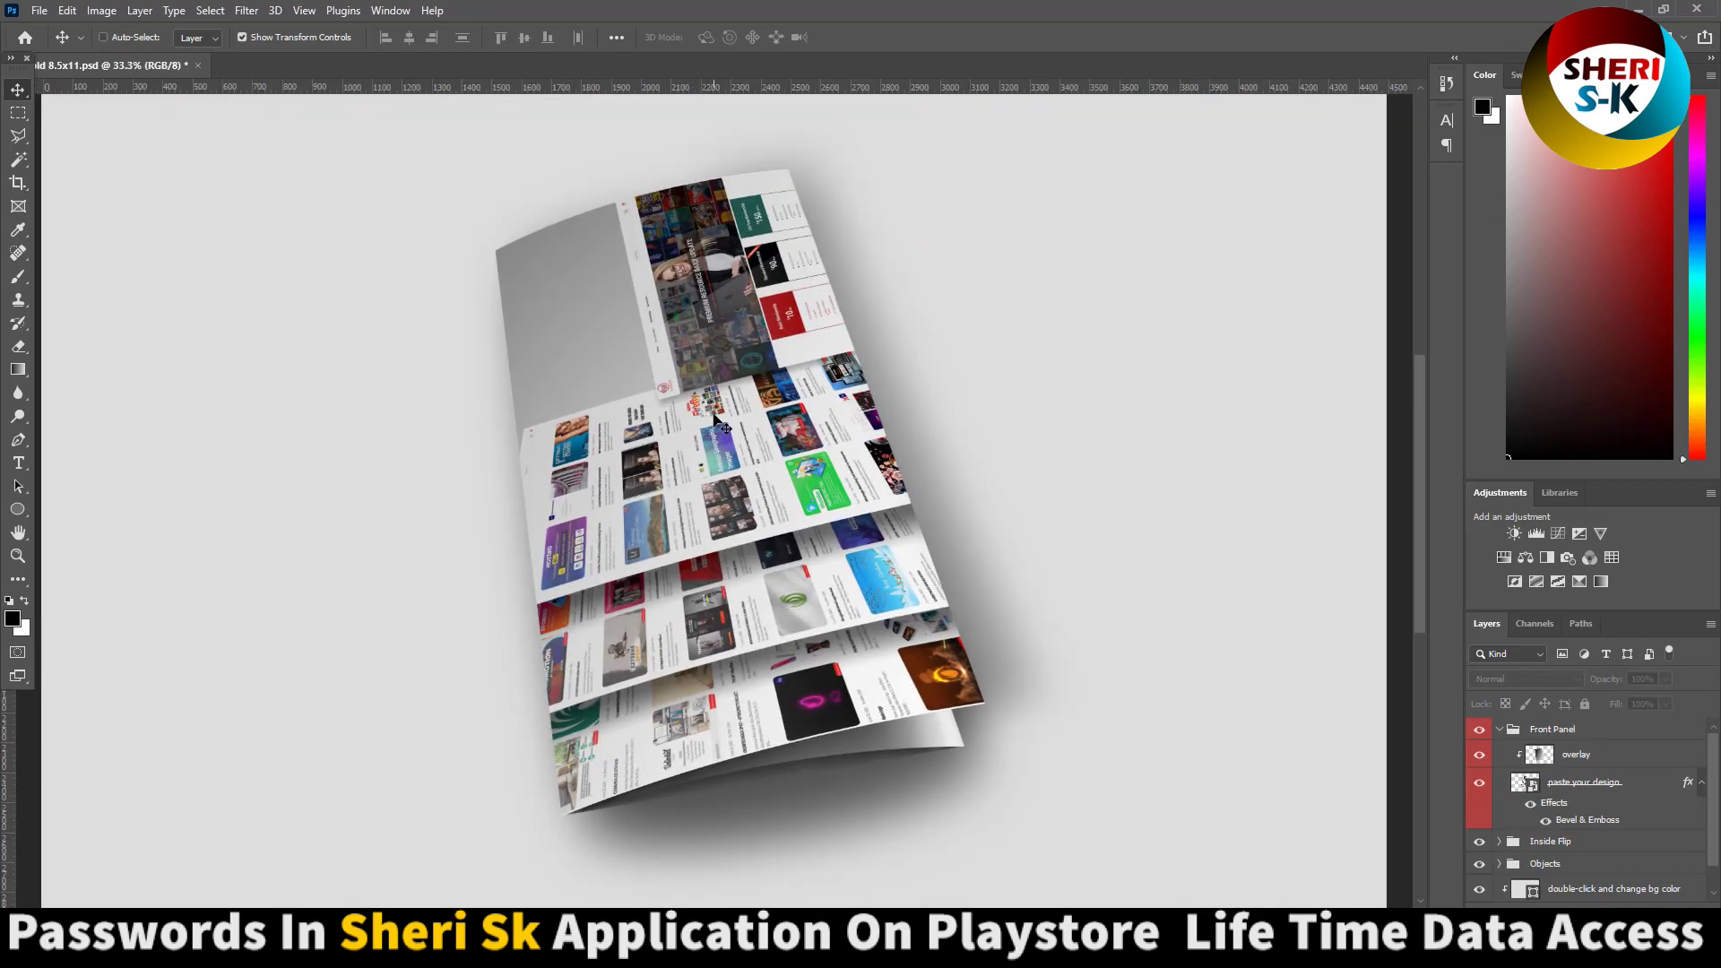
{"action": "scroll", "coordinate": [718, 425], "scroll_direction": "down", "scroll_amount": 2}
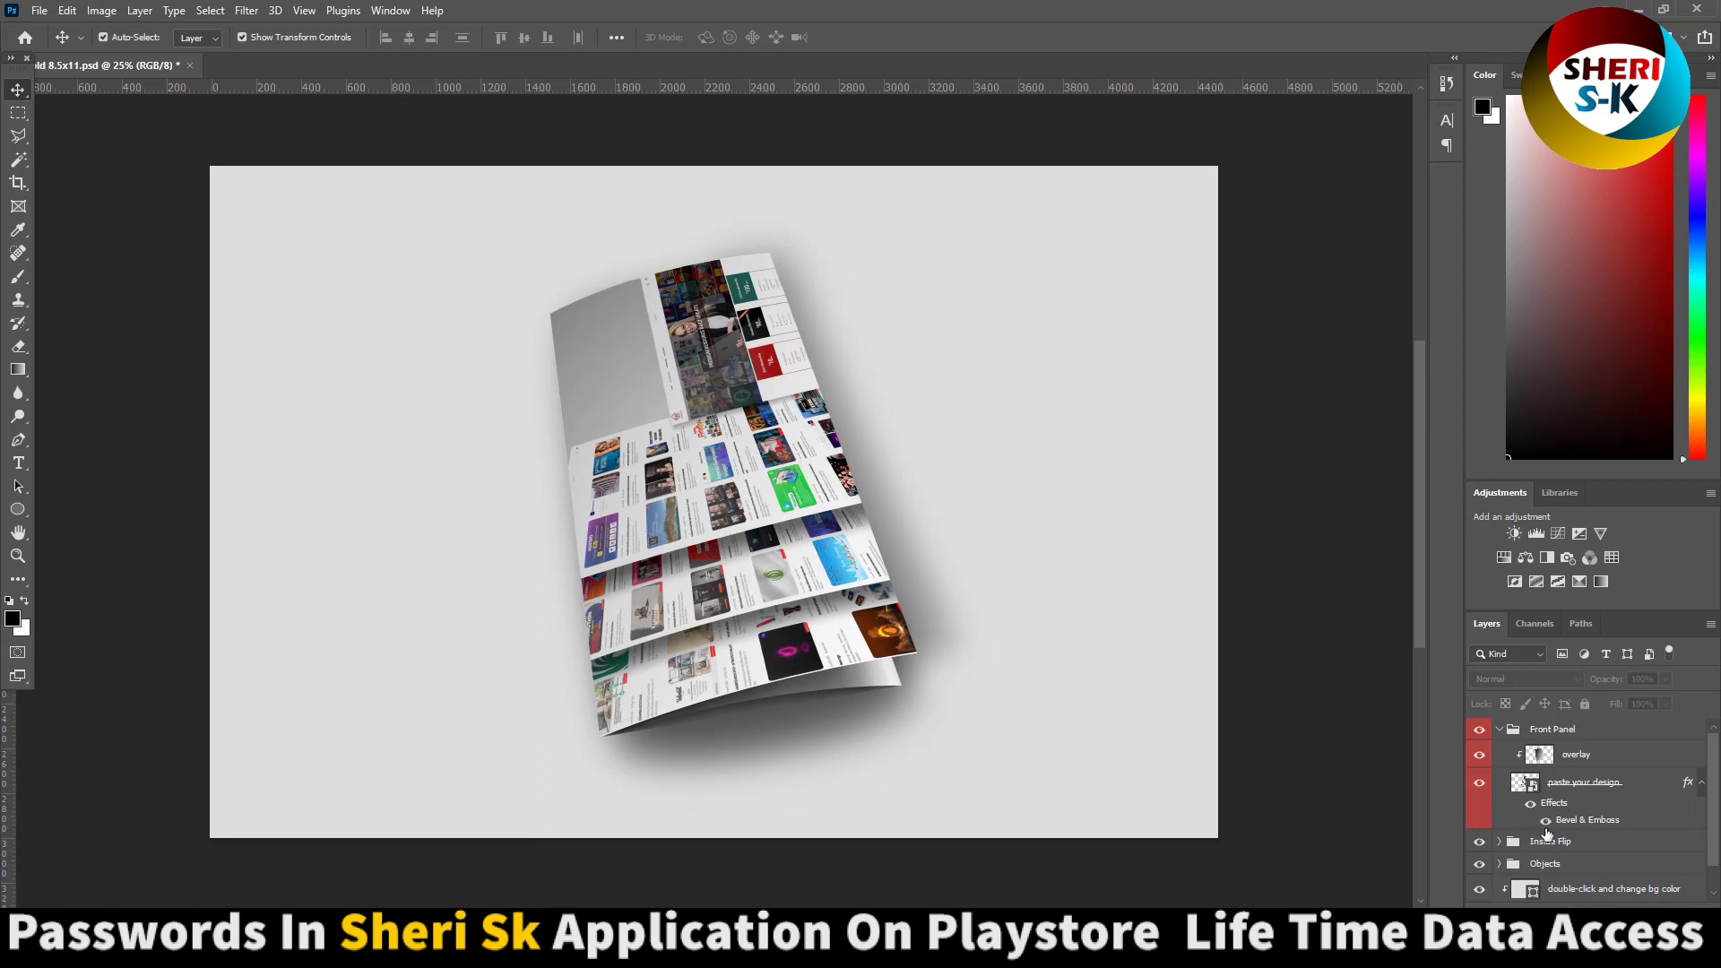
{"action": "left_click", "coordinate": [1589, 889]}
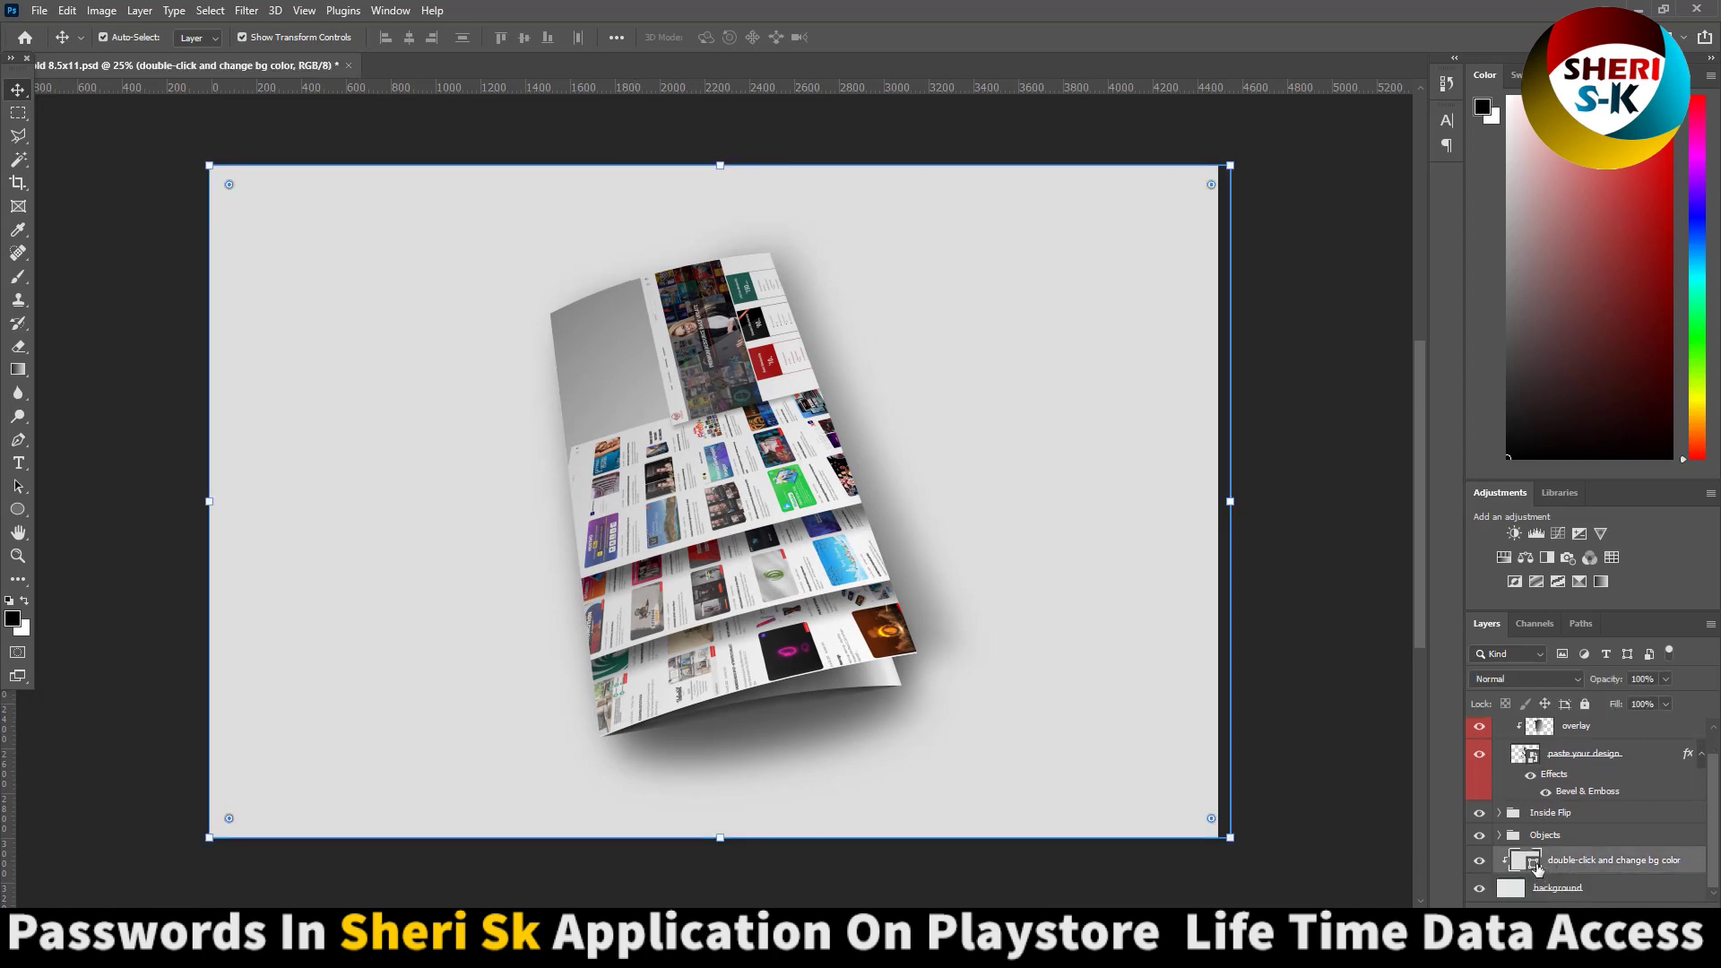
{"action": "double_click", "coordinate": [1530, 861]}
Step: Set the bg color layer to dark grey #585555 and close the brochure document
{"action": "left_click", "coordinate": [1329, 635]}
{"action": "mouse_move", "coordinate": [1338, 707]}
{"action": "left_mouse_down"}
{"action": "mouse_move", "coordinate": [1277, 689]}
{"action": "mouse_move", "coordinate": [1225, 735]}
{"action": "mouse_move", "coordinate": [1227, 710]}
{"action": "left_mouse_up"}
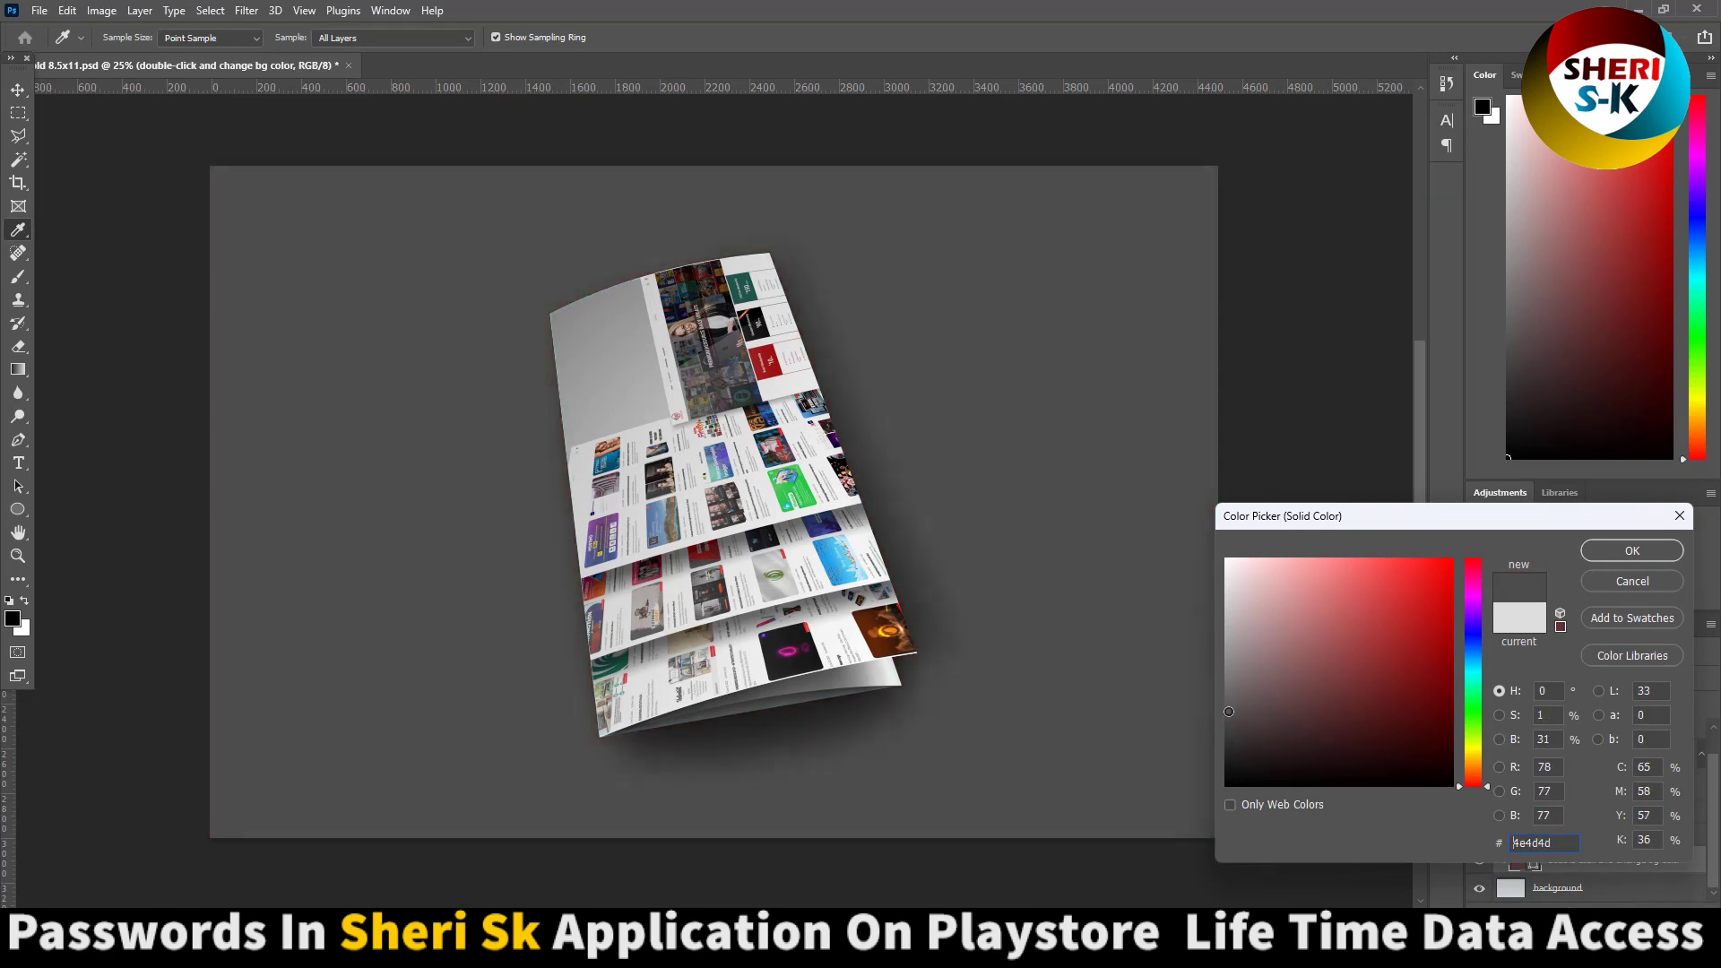
{"action": "left_click", "coordinate": [1632, 551]}
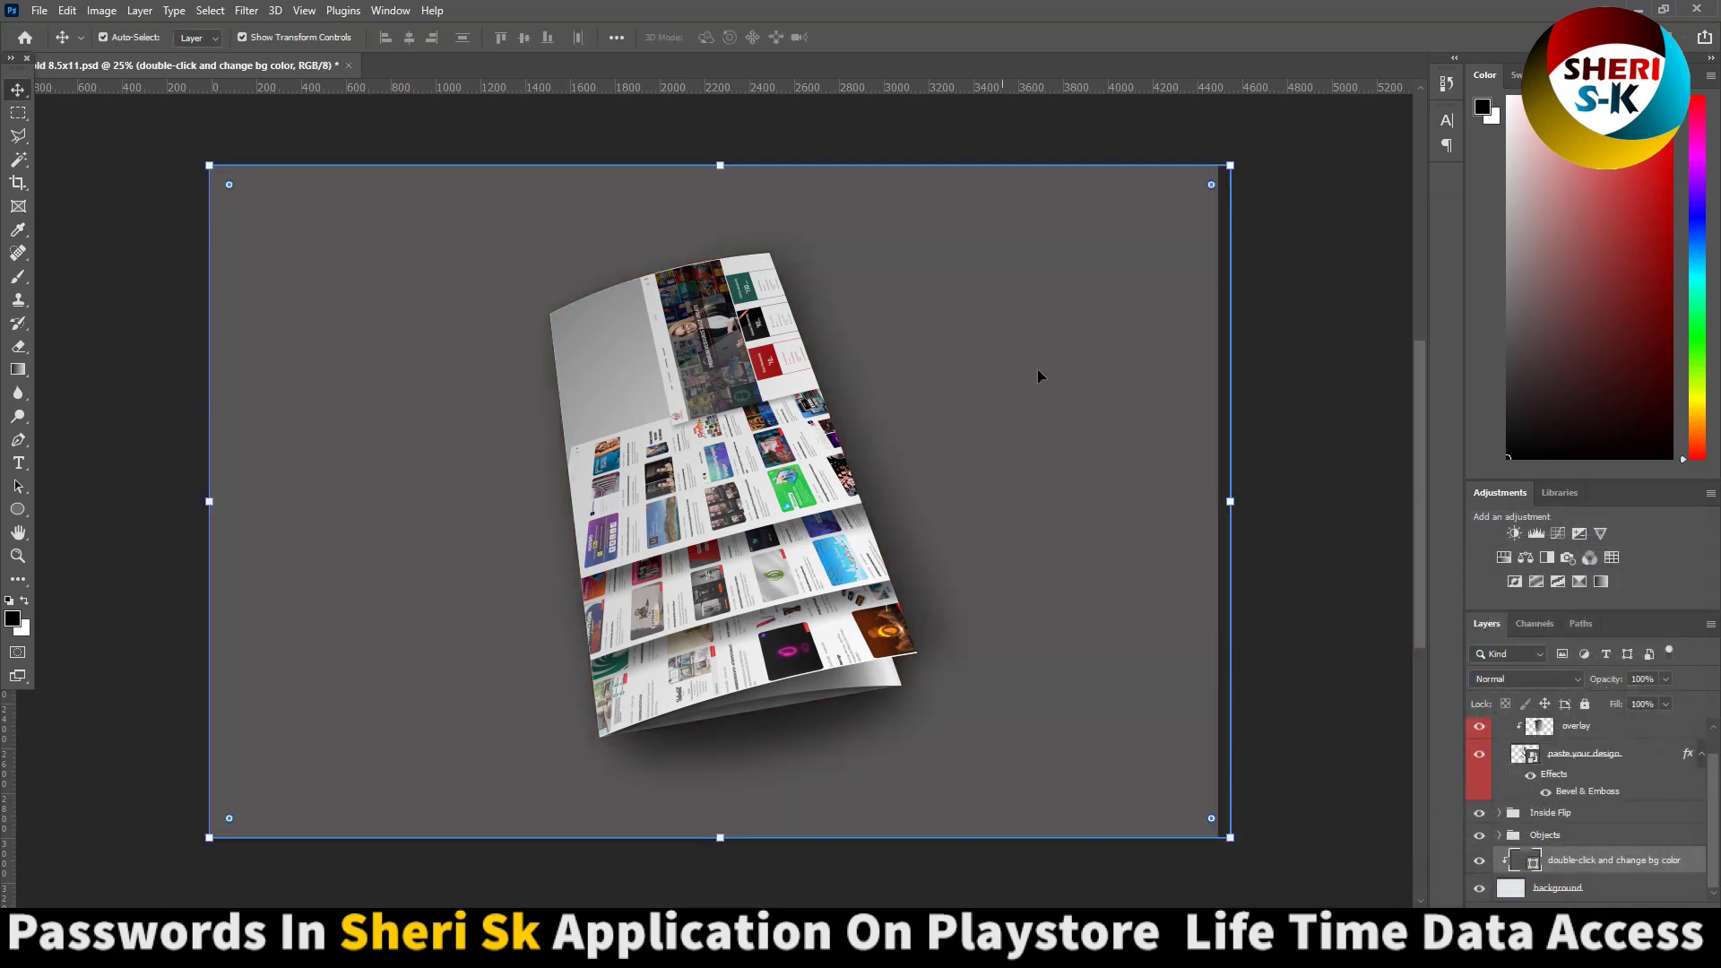
{"action": "left_click", "coordinate": [352, 68]}
{"action": "left_click", "coordinate": [857, 355]}
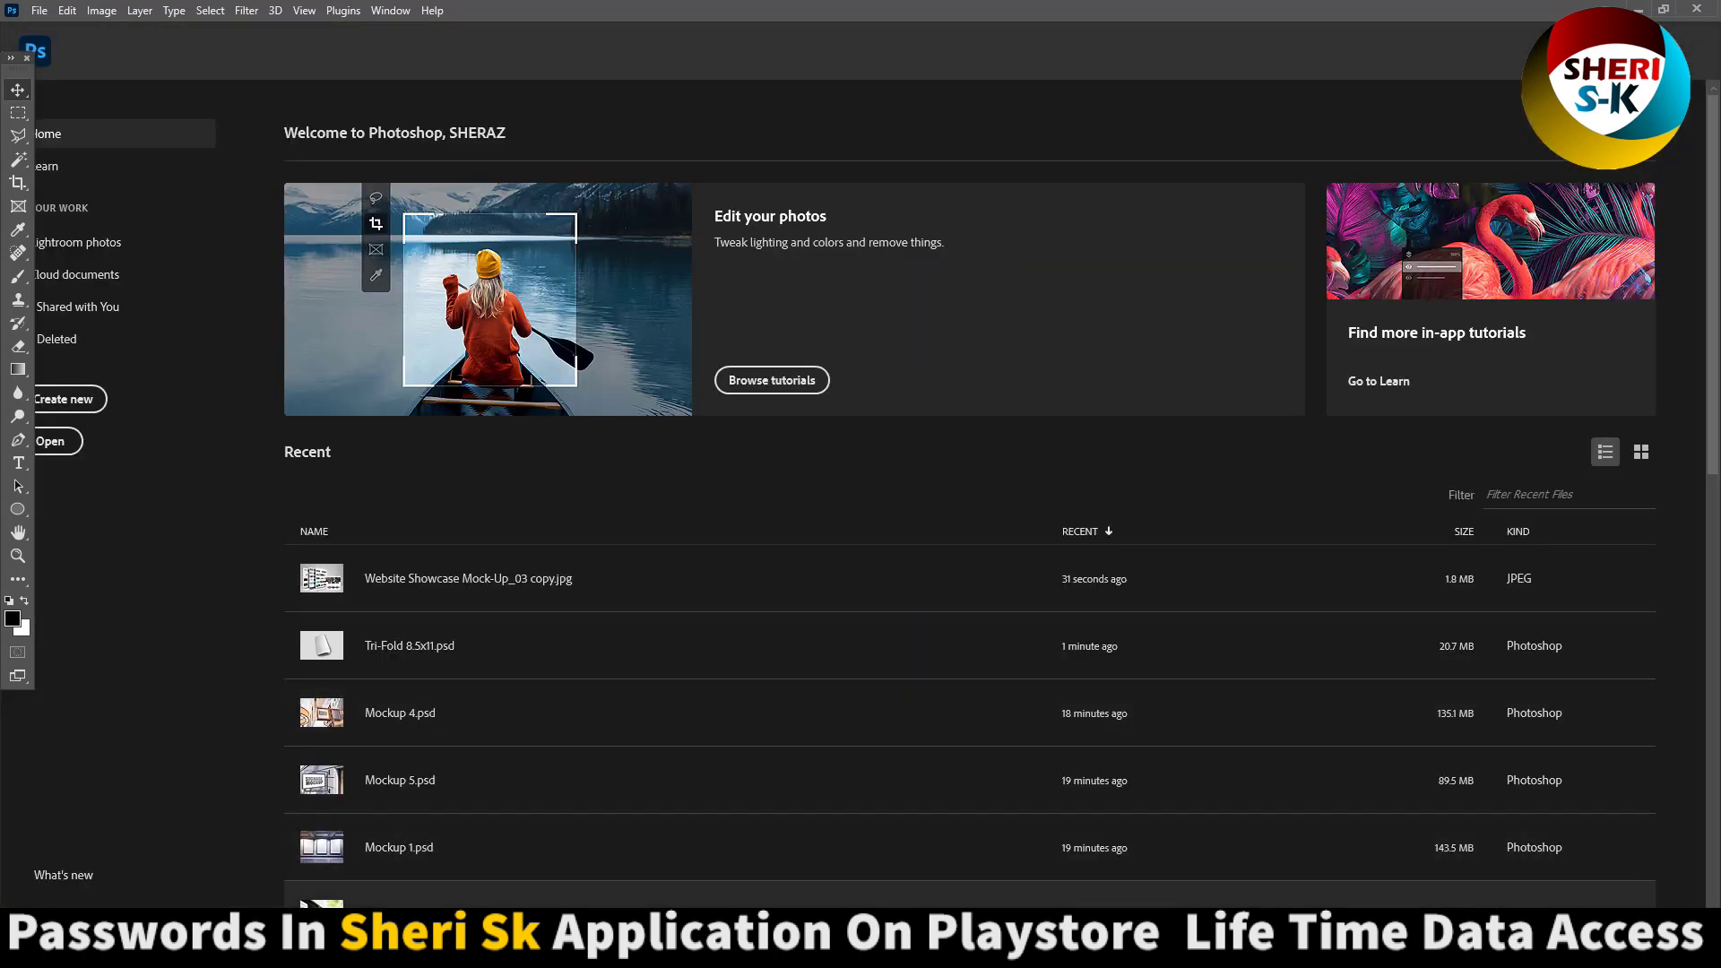
Step: In File Explorer, go up to The Mockup Kit and open Display Screen & Trade Booth Mockup
{"action": "key", "text": "alt+Tab"}
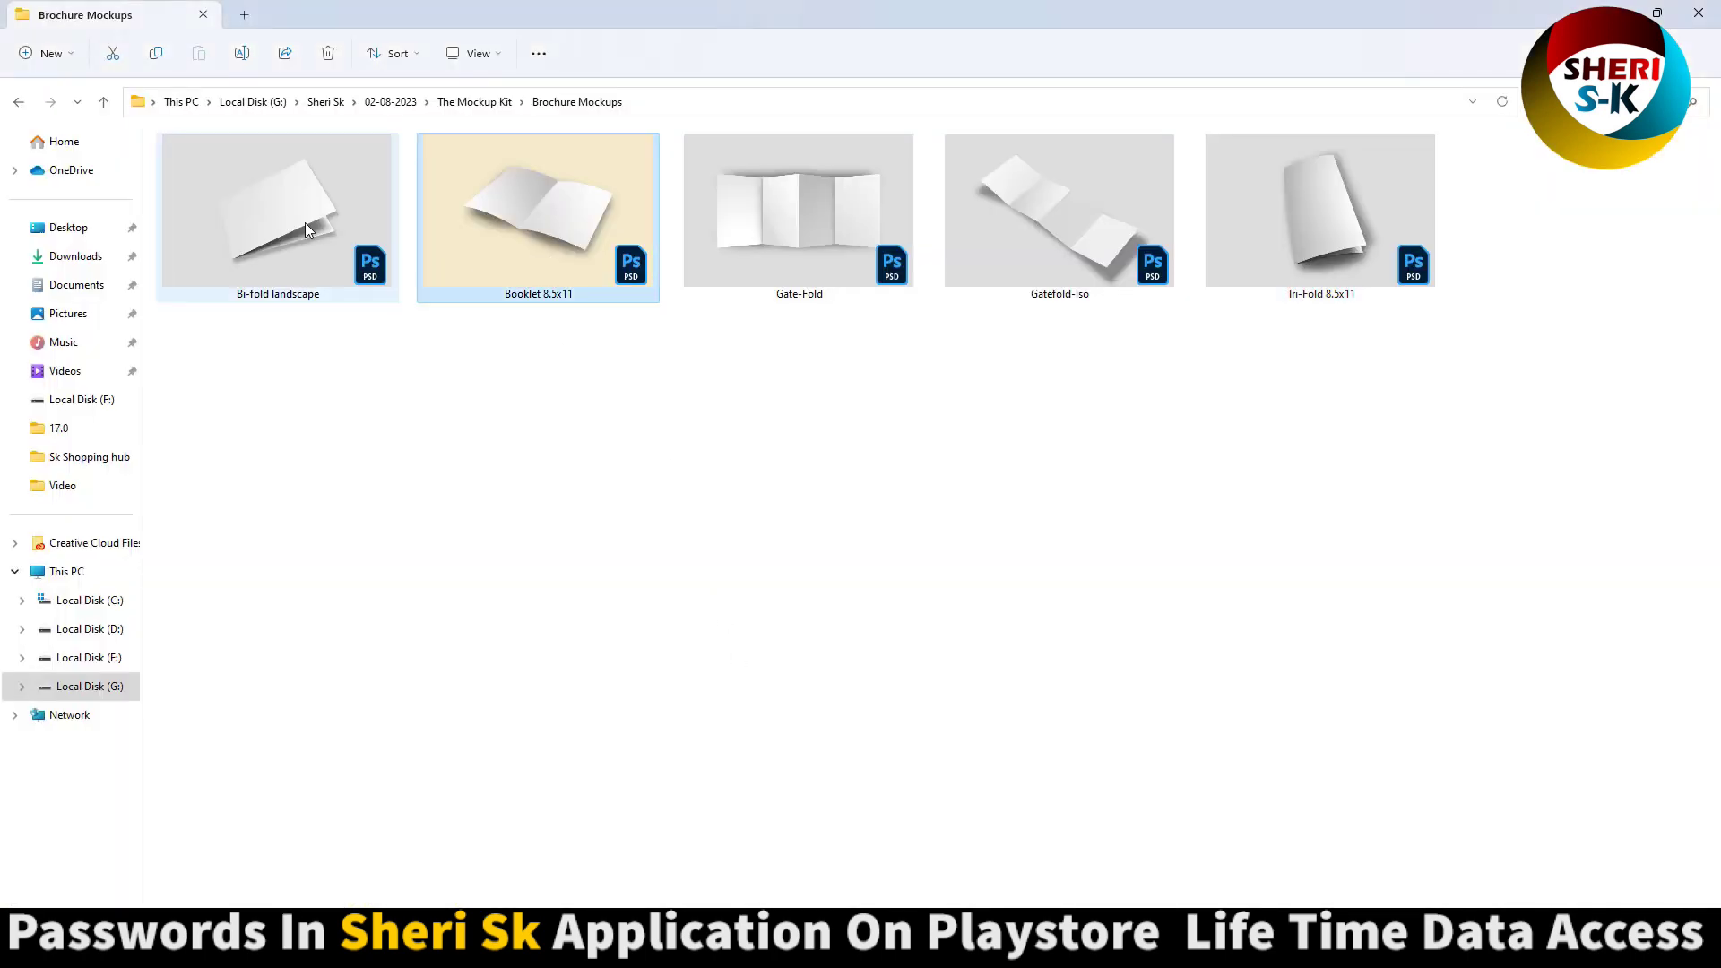
{"action": "left_click", "coordinate": [284, 209]}
{"action": "left_click", "coordinate": [1001, 214]}
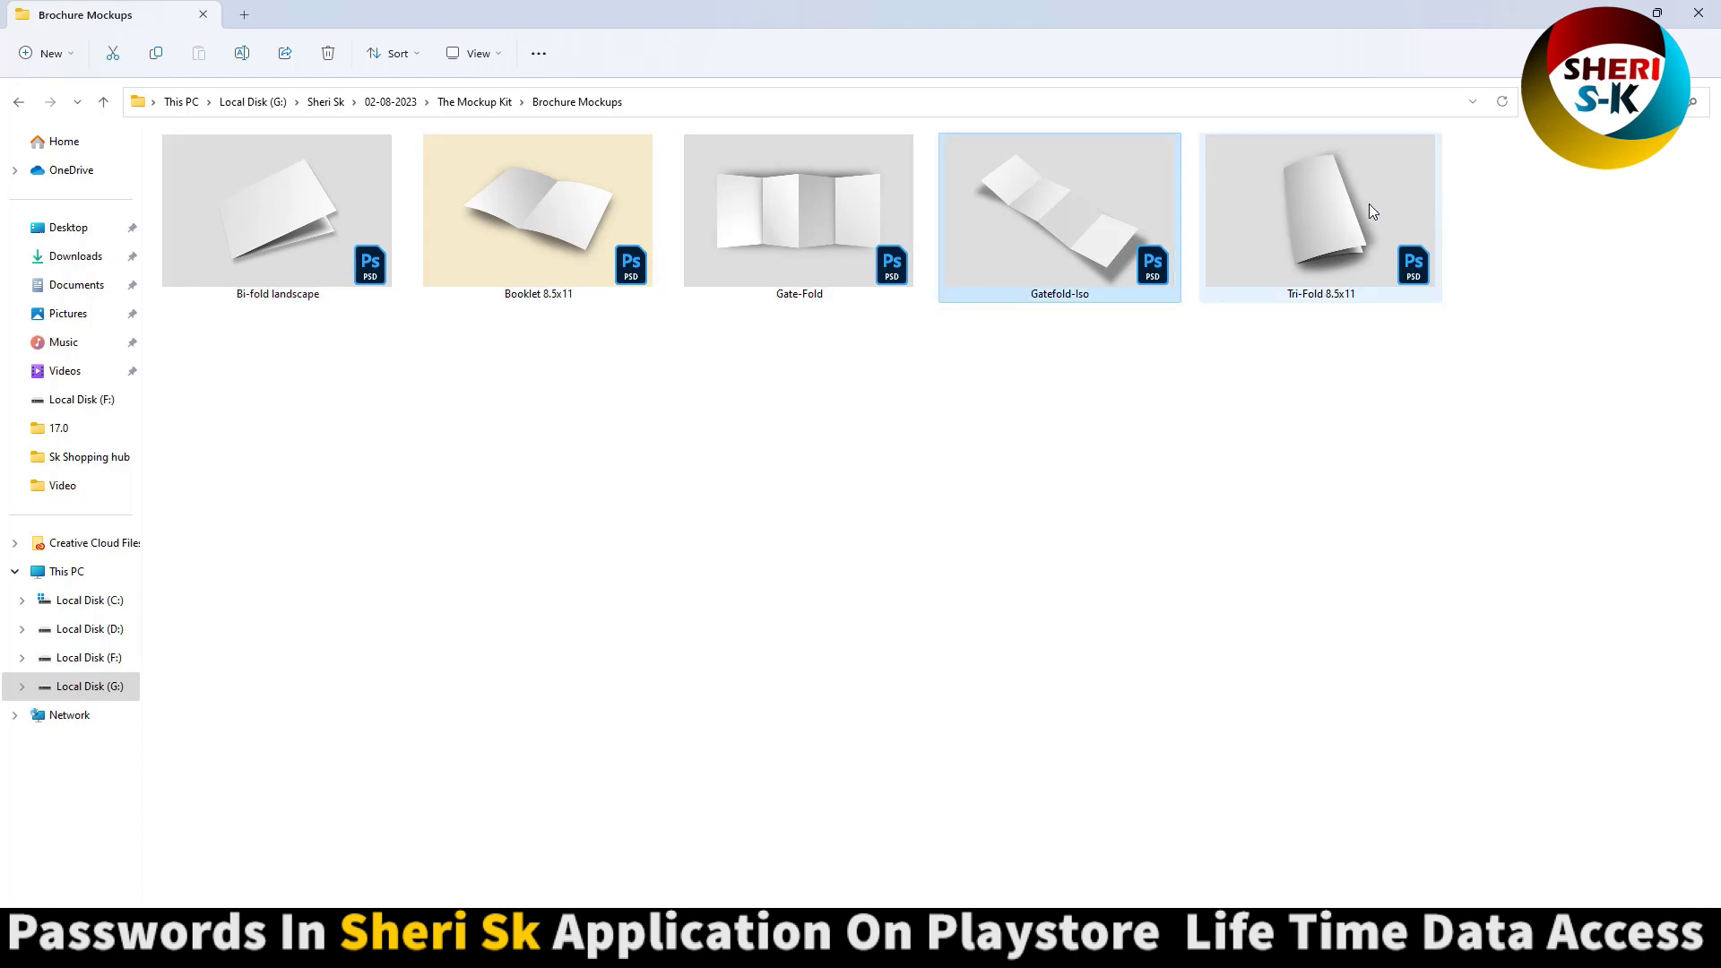
{"action": "key", "text": "BackSpace"}
{"action": "double_click", "coordinate": [1095, 280]}
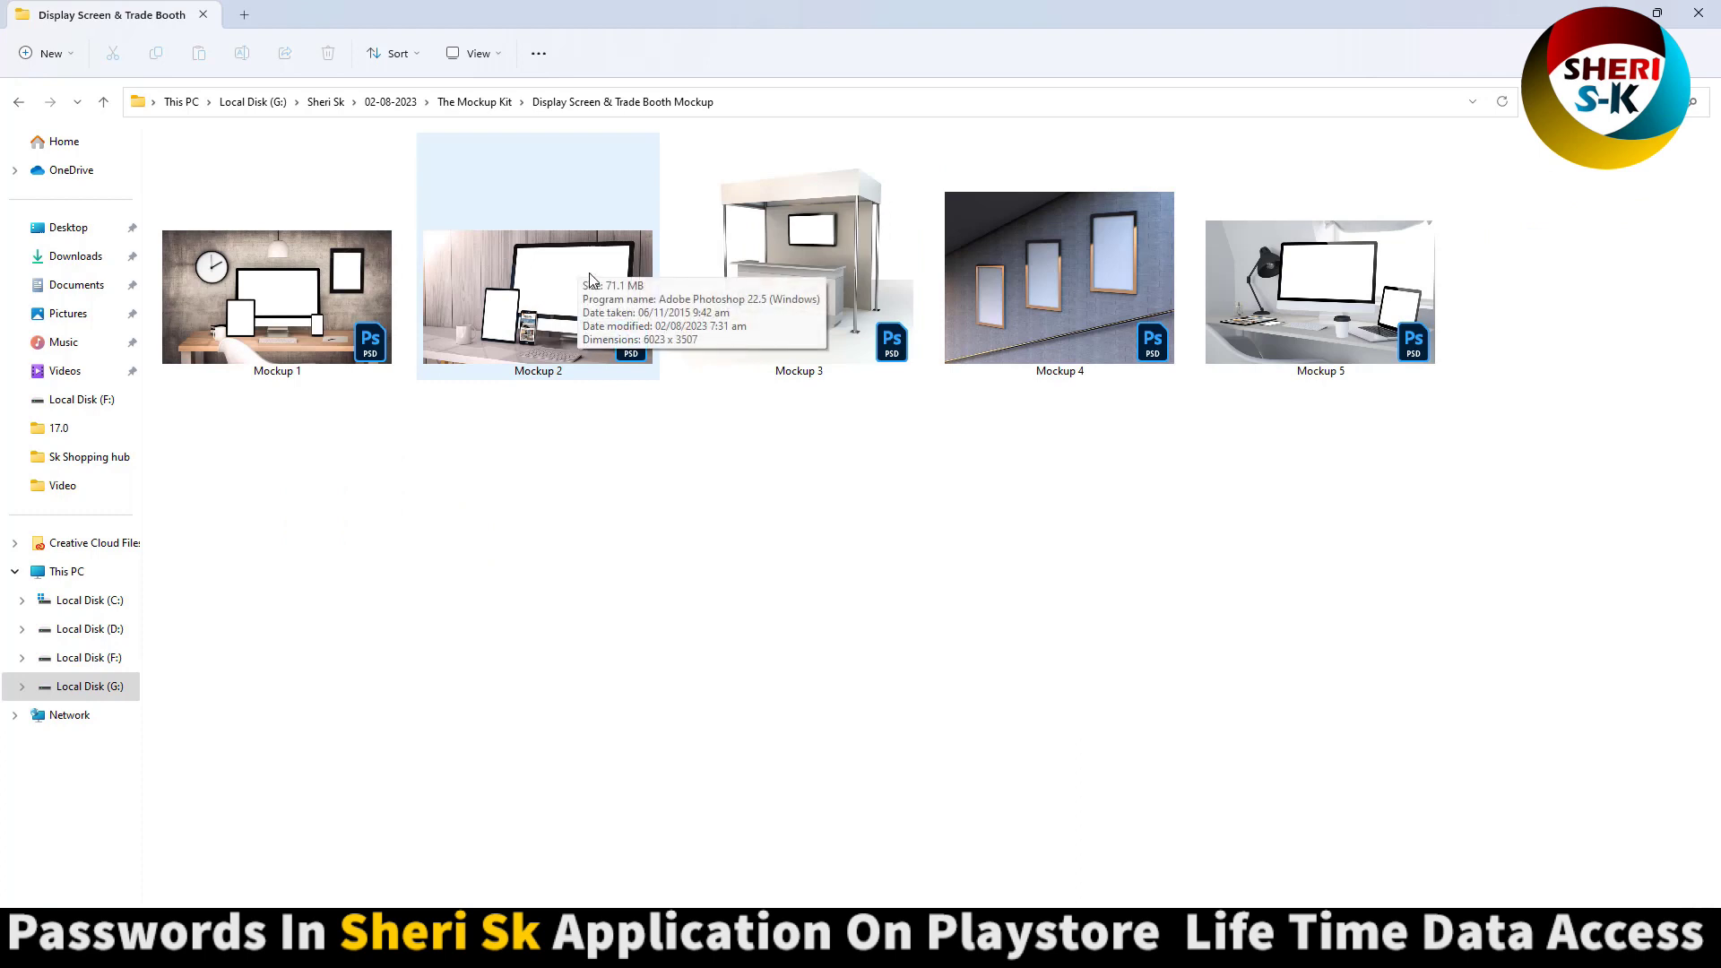
{"action": "double_click", "coordinate": [1364, 320]}
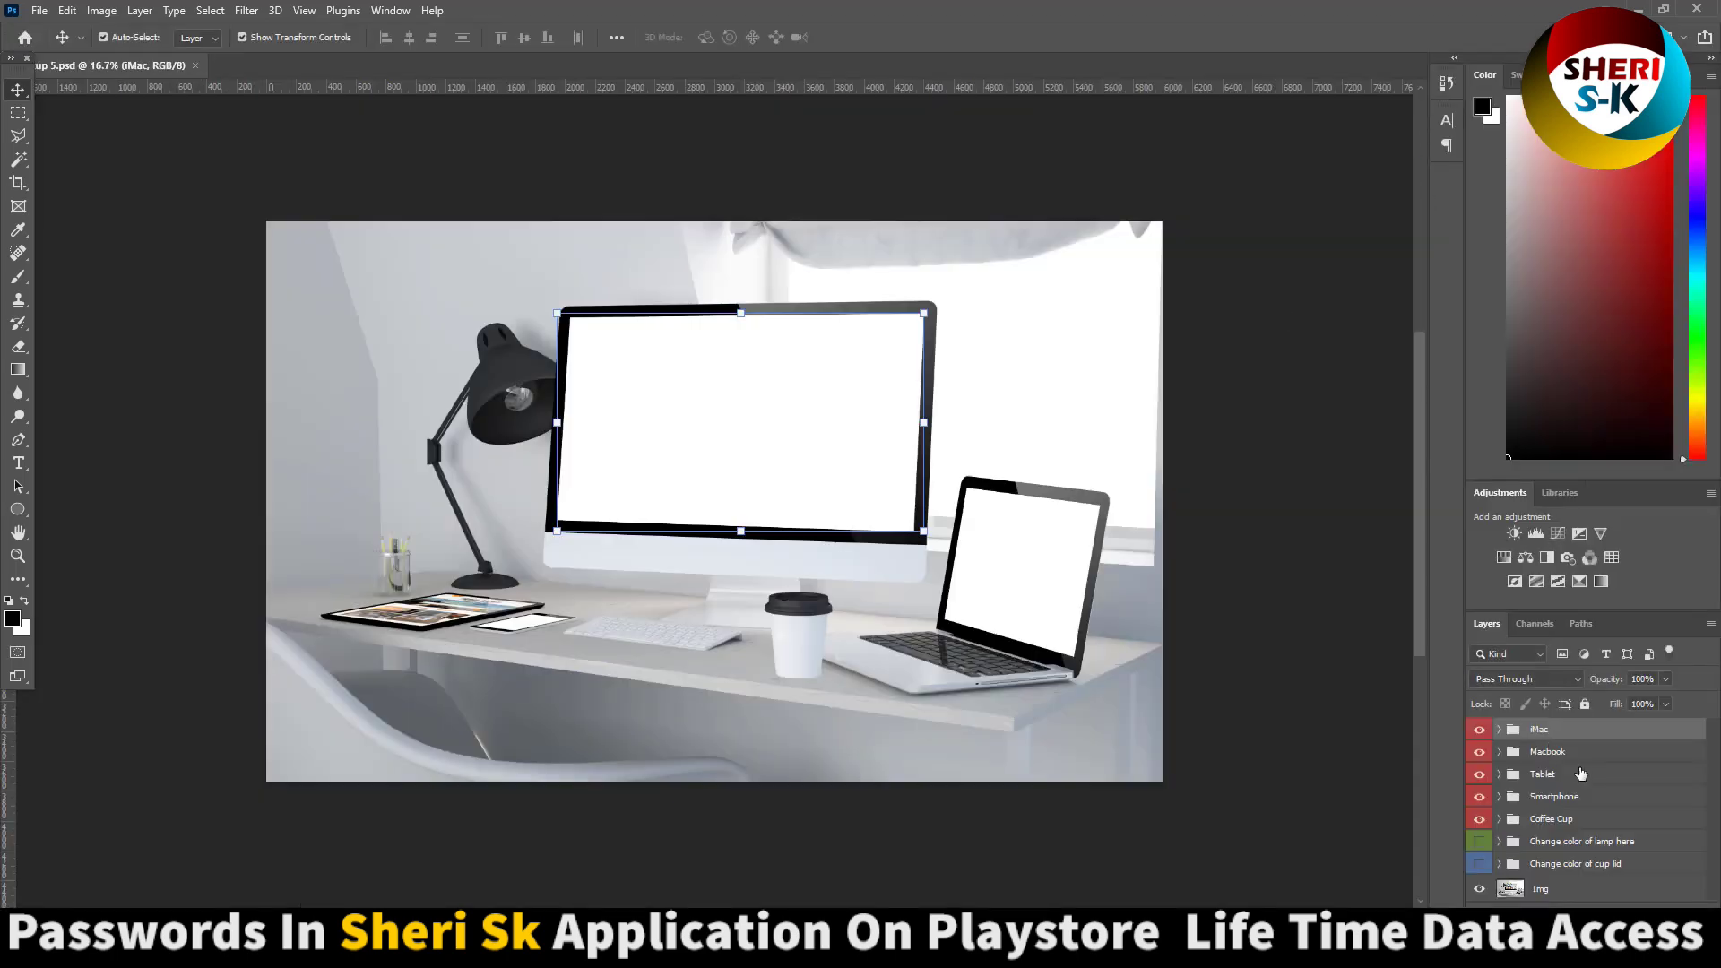
Step: Expand Mockup 5's iMac and 'Your design here' groups and open the editable design smart object
{"action": "left_click", "coordinate": [1571, 759]}
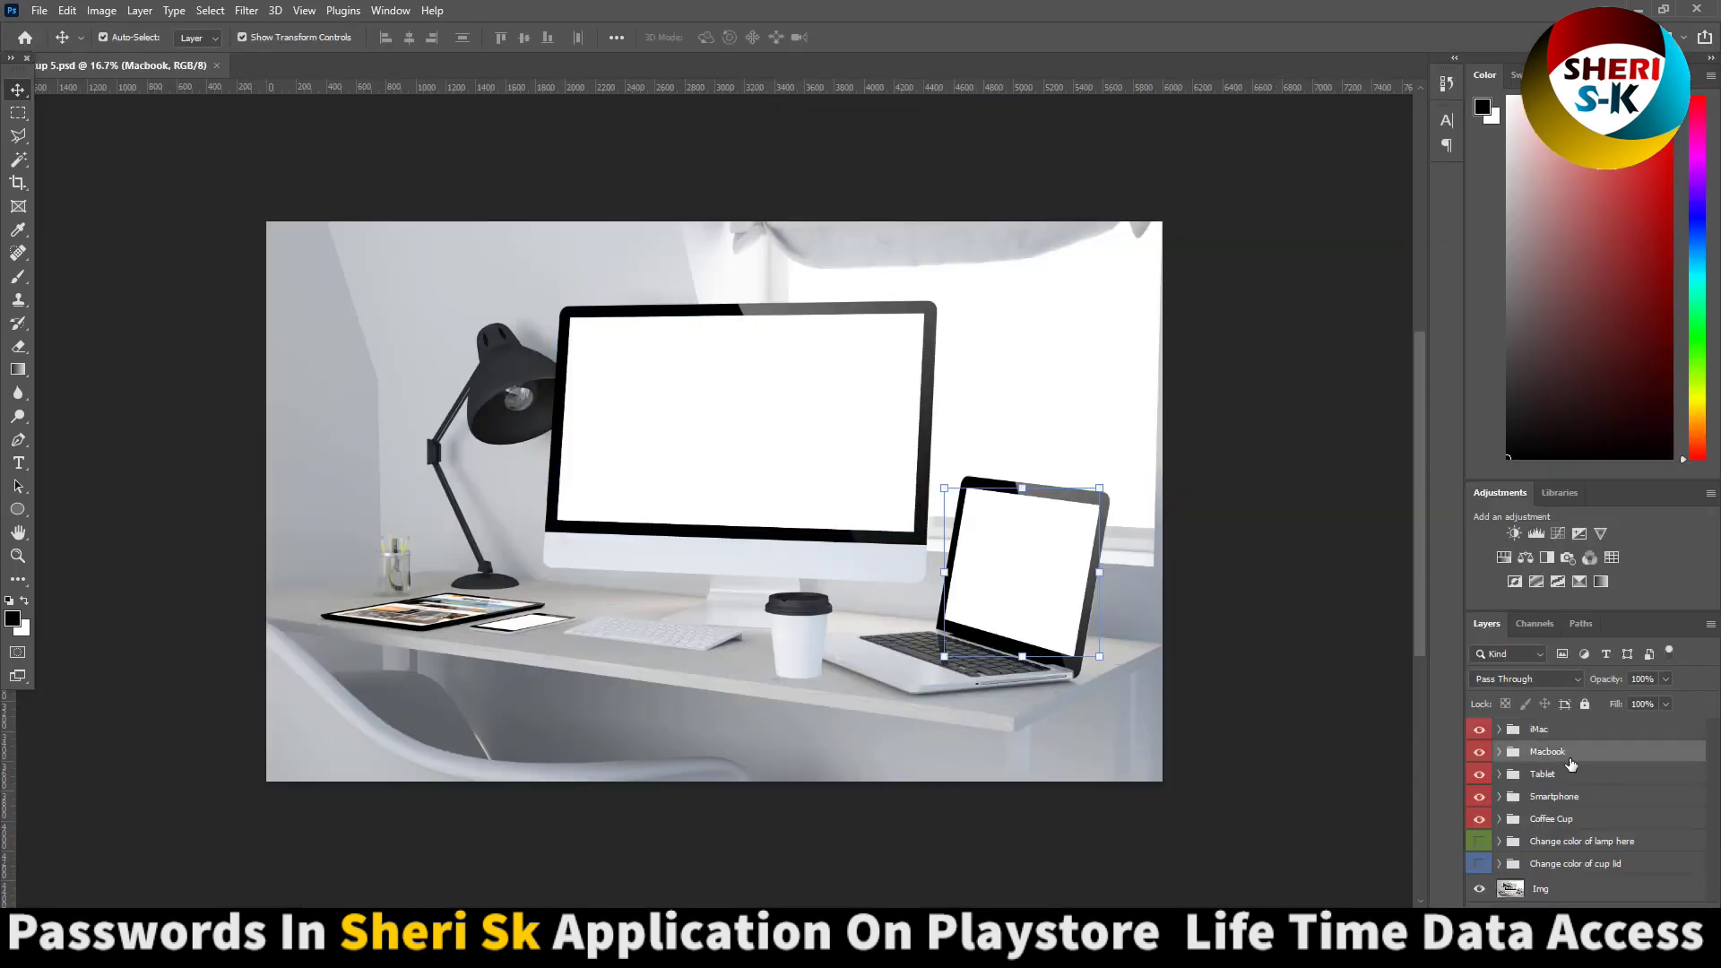
{"action": "left_click", "coordinate": [1595, 777]}
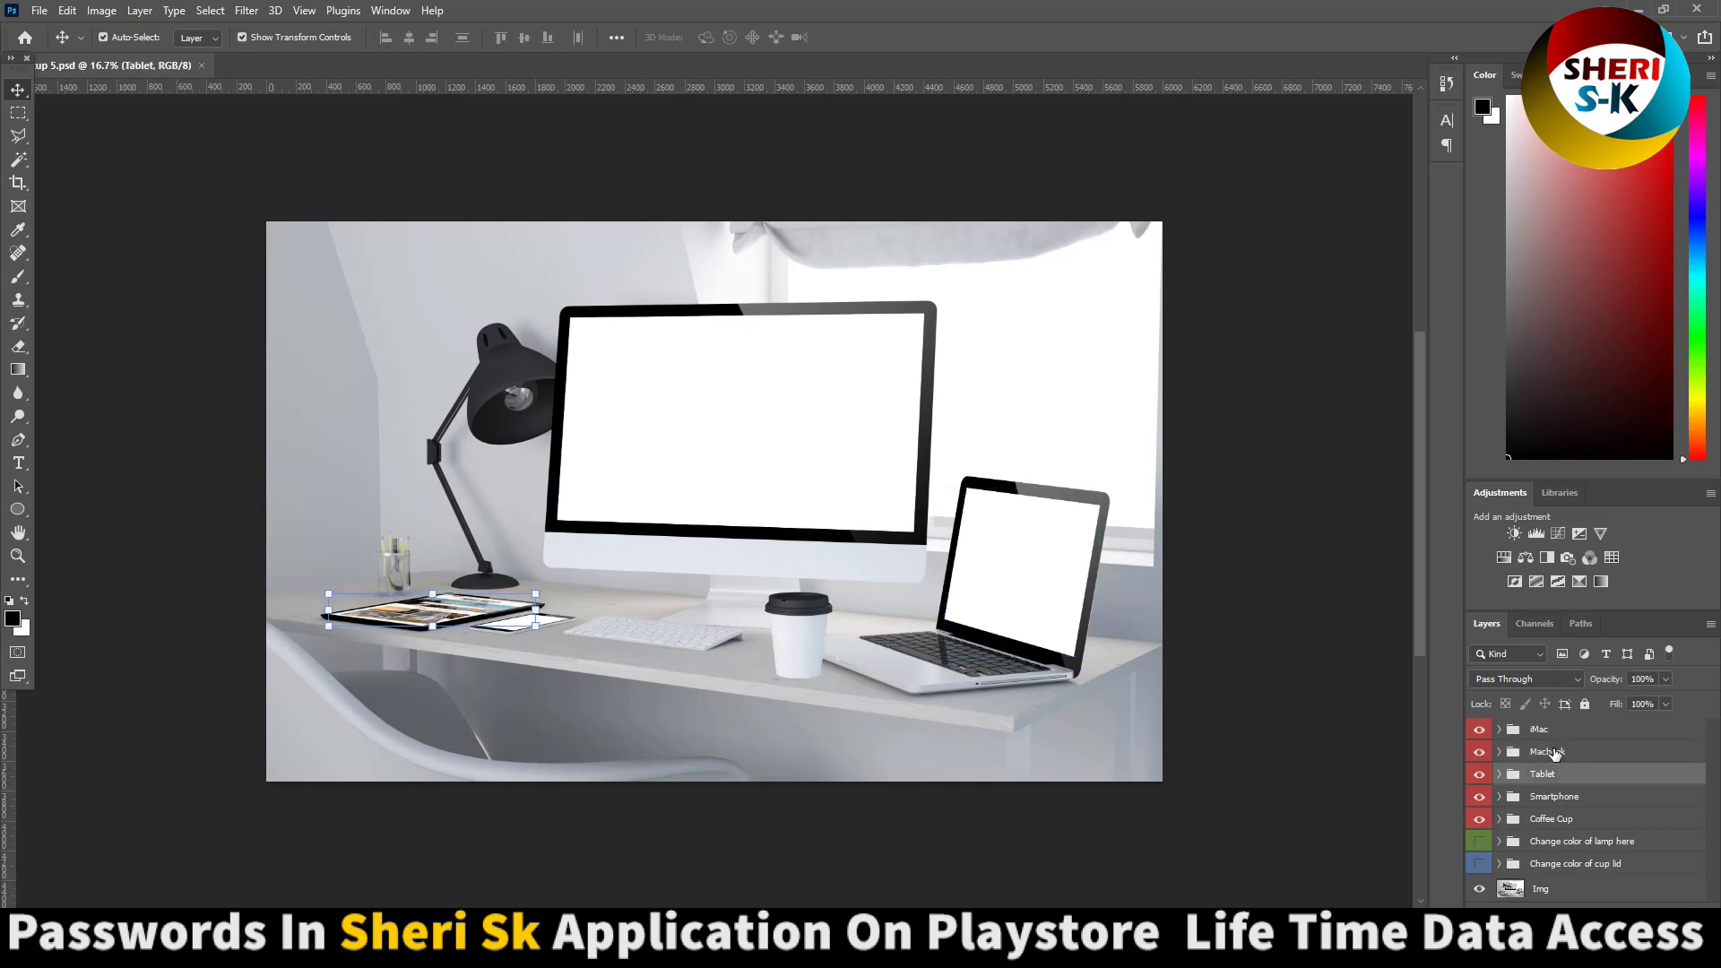
{"action": "left_click", "coordinate": [1554, 753]}
{"action": "left_click", "coordinate": [1500, 730]}
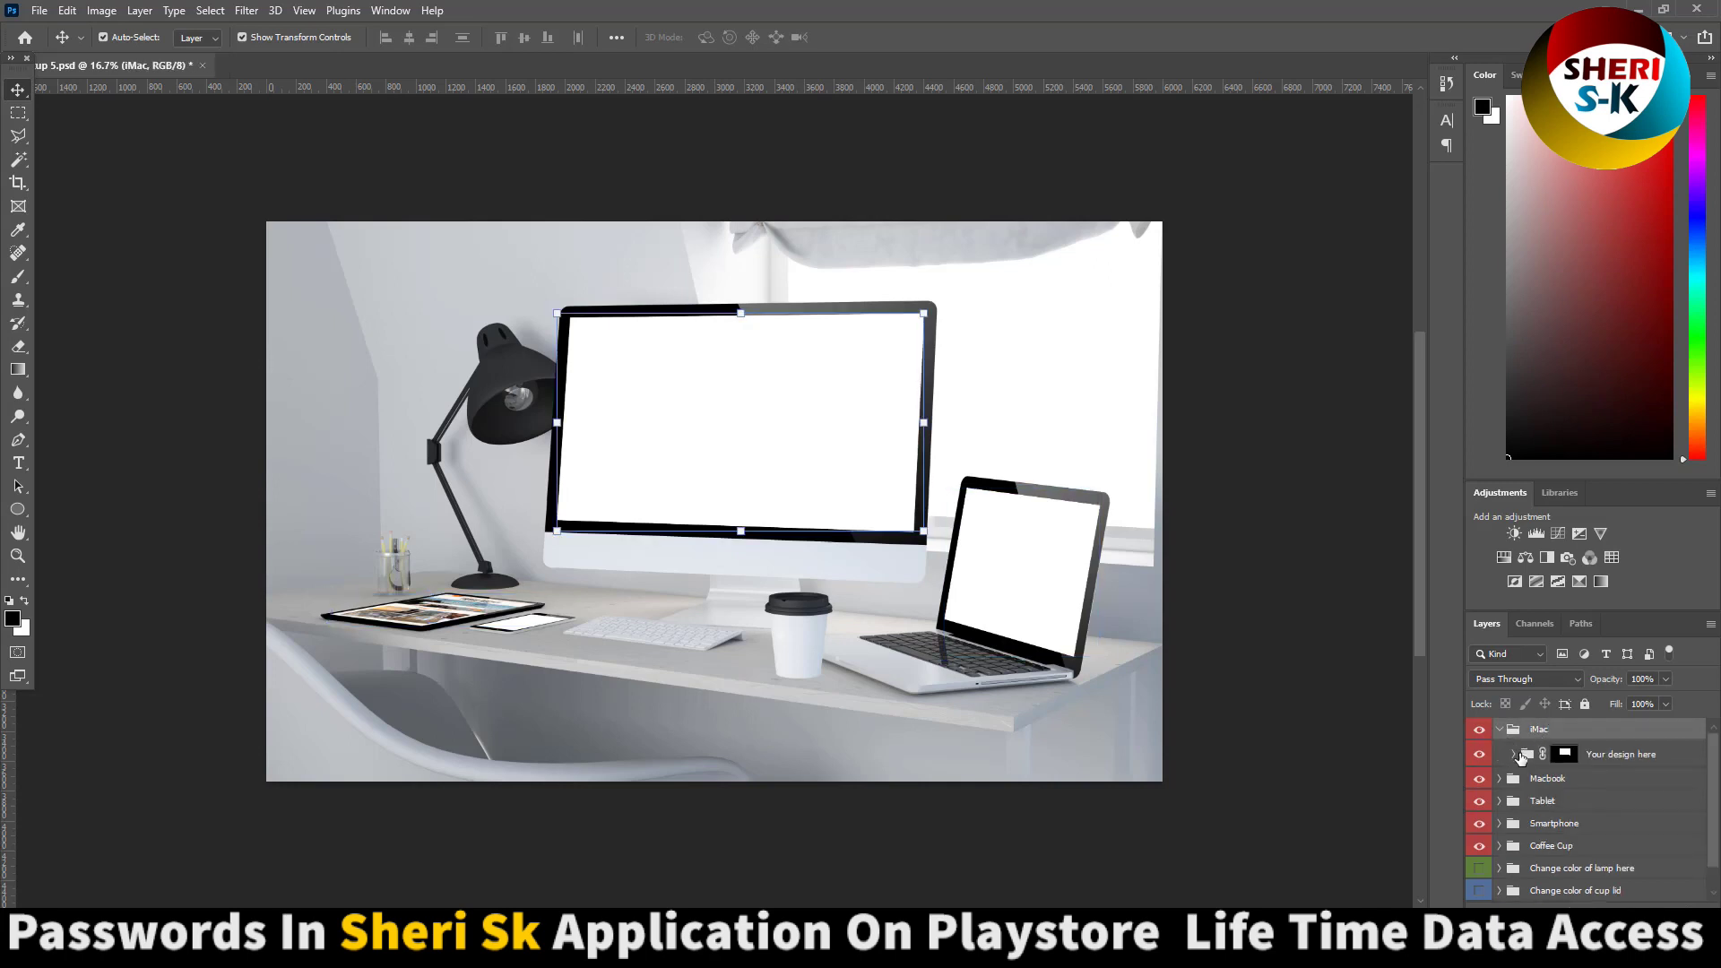
{"action": "left_click", "coordinate": [1514, 755]}
{"action": "double_click", "coordinate": [1540, 780]}
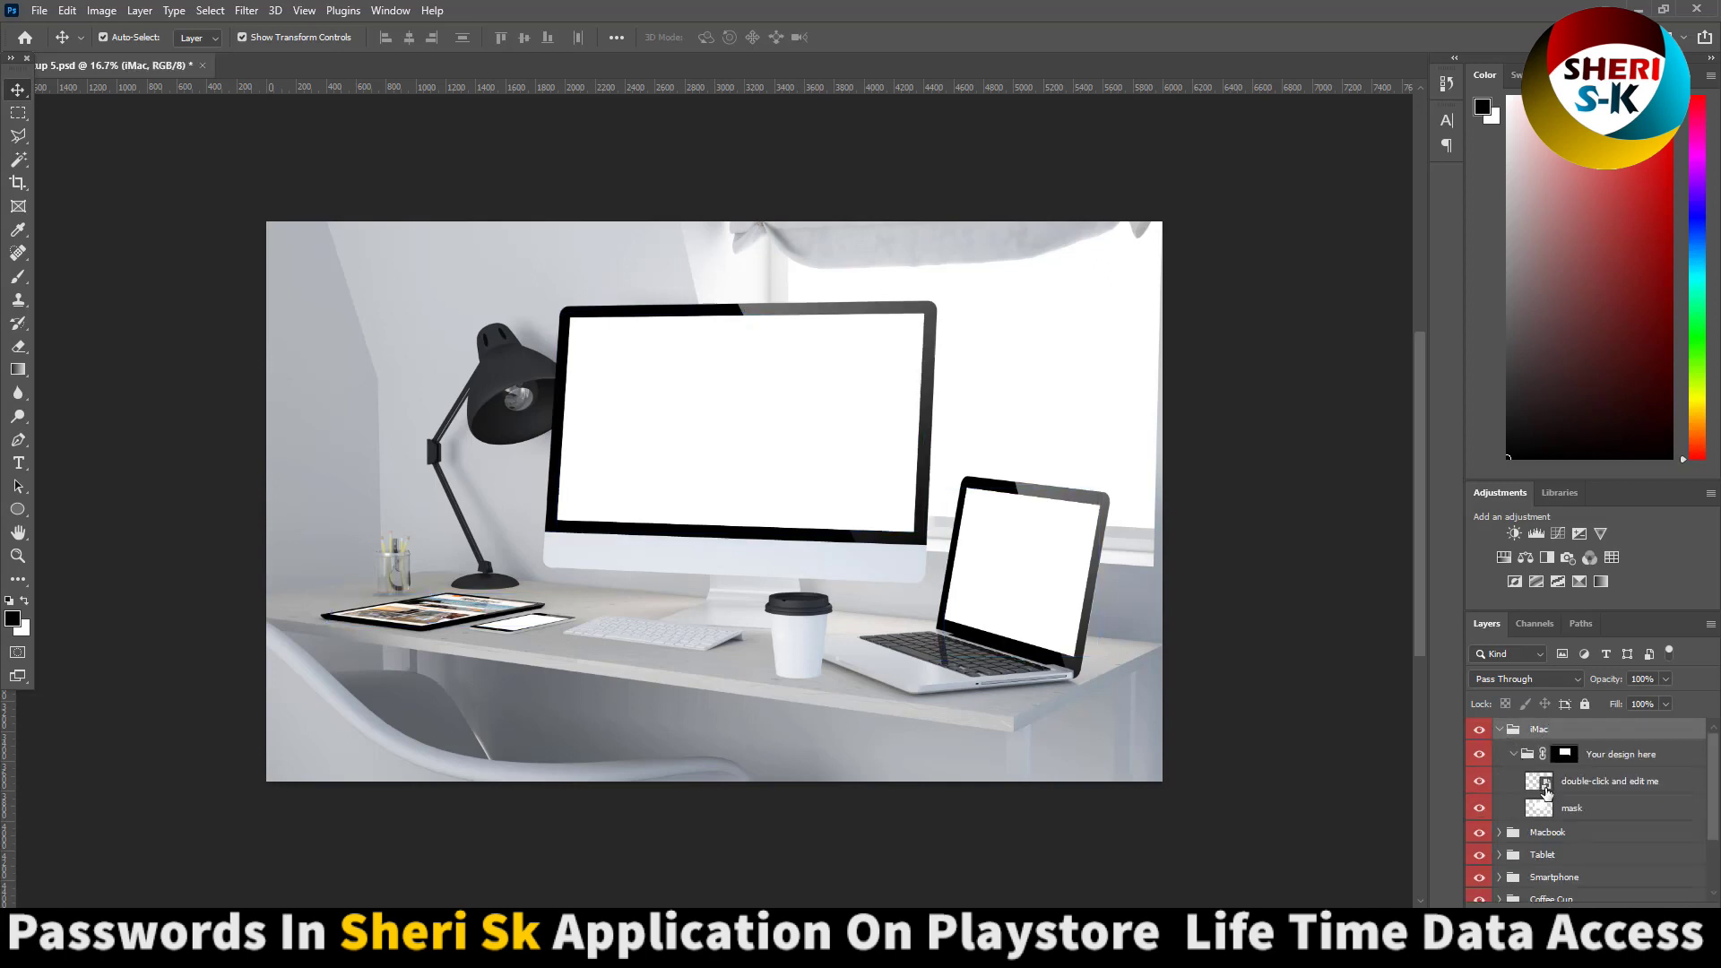
{"action": "left_click", "coordinate": [40, 12]}
Step: Open s.jpg and copy the showcase image into the iMac design
{"action": "left_click", "coordinate": [59, 47]}
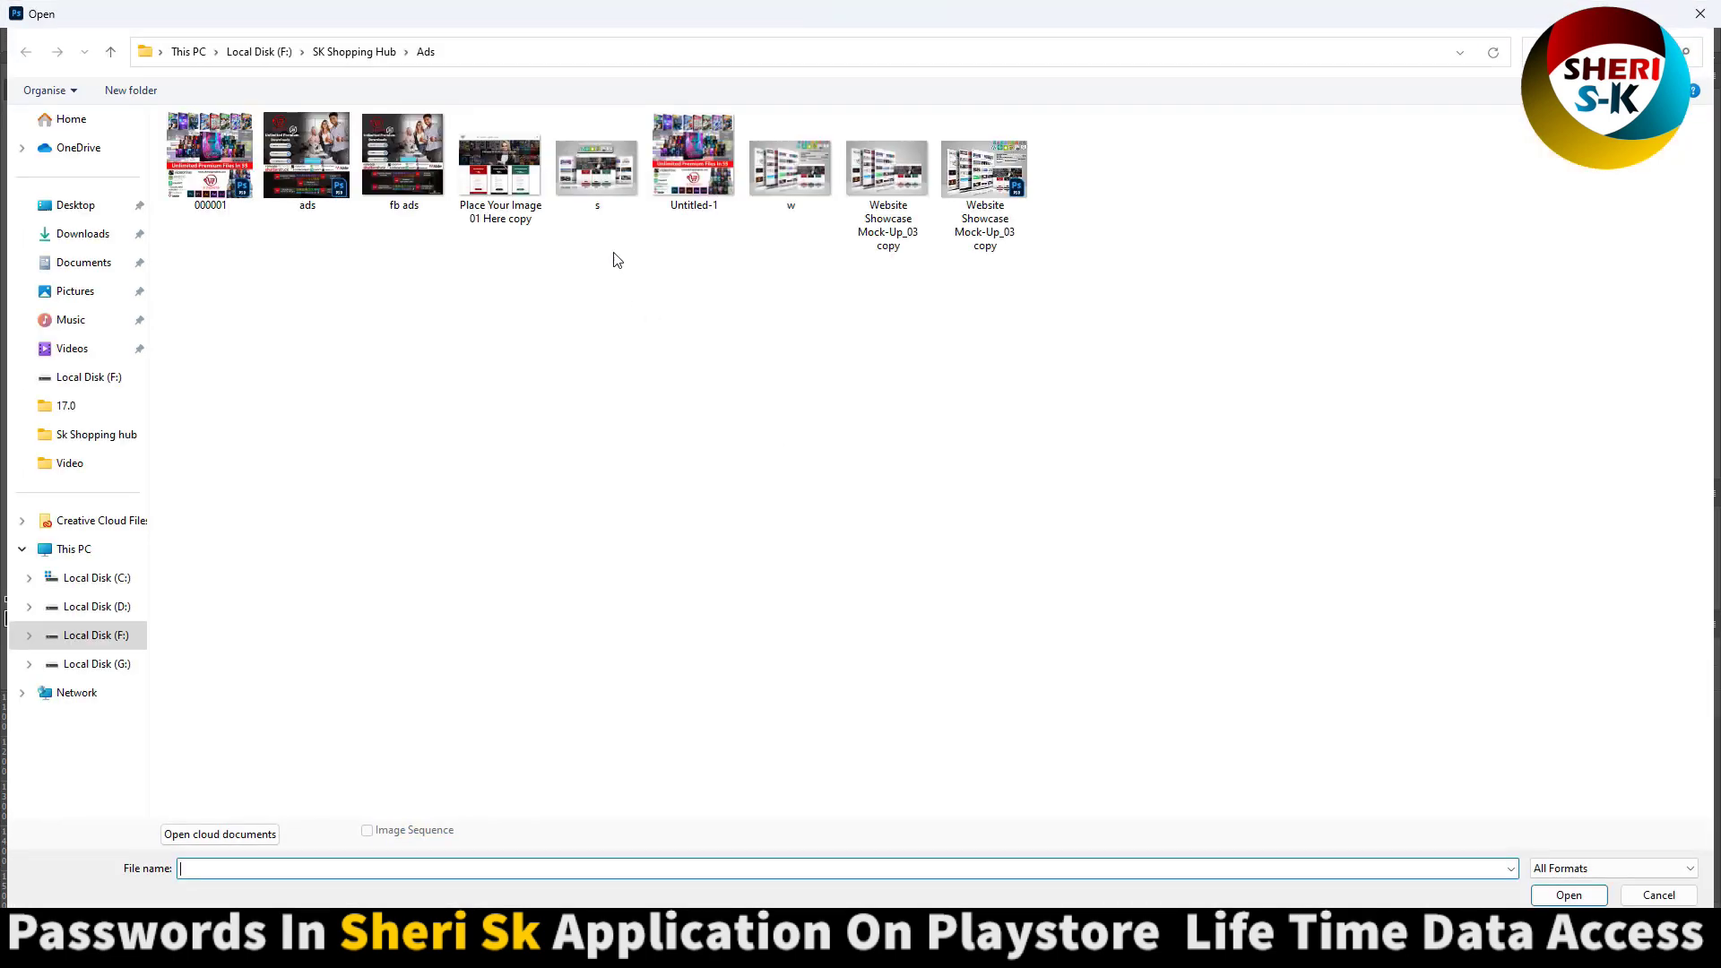
{"action": "double_click", "coordinate": [591, 183]}
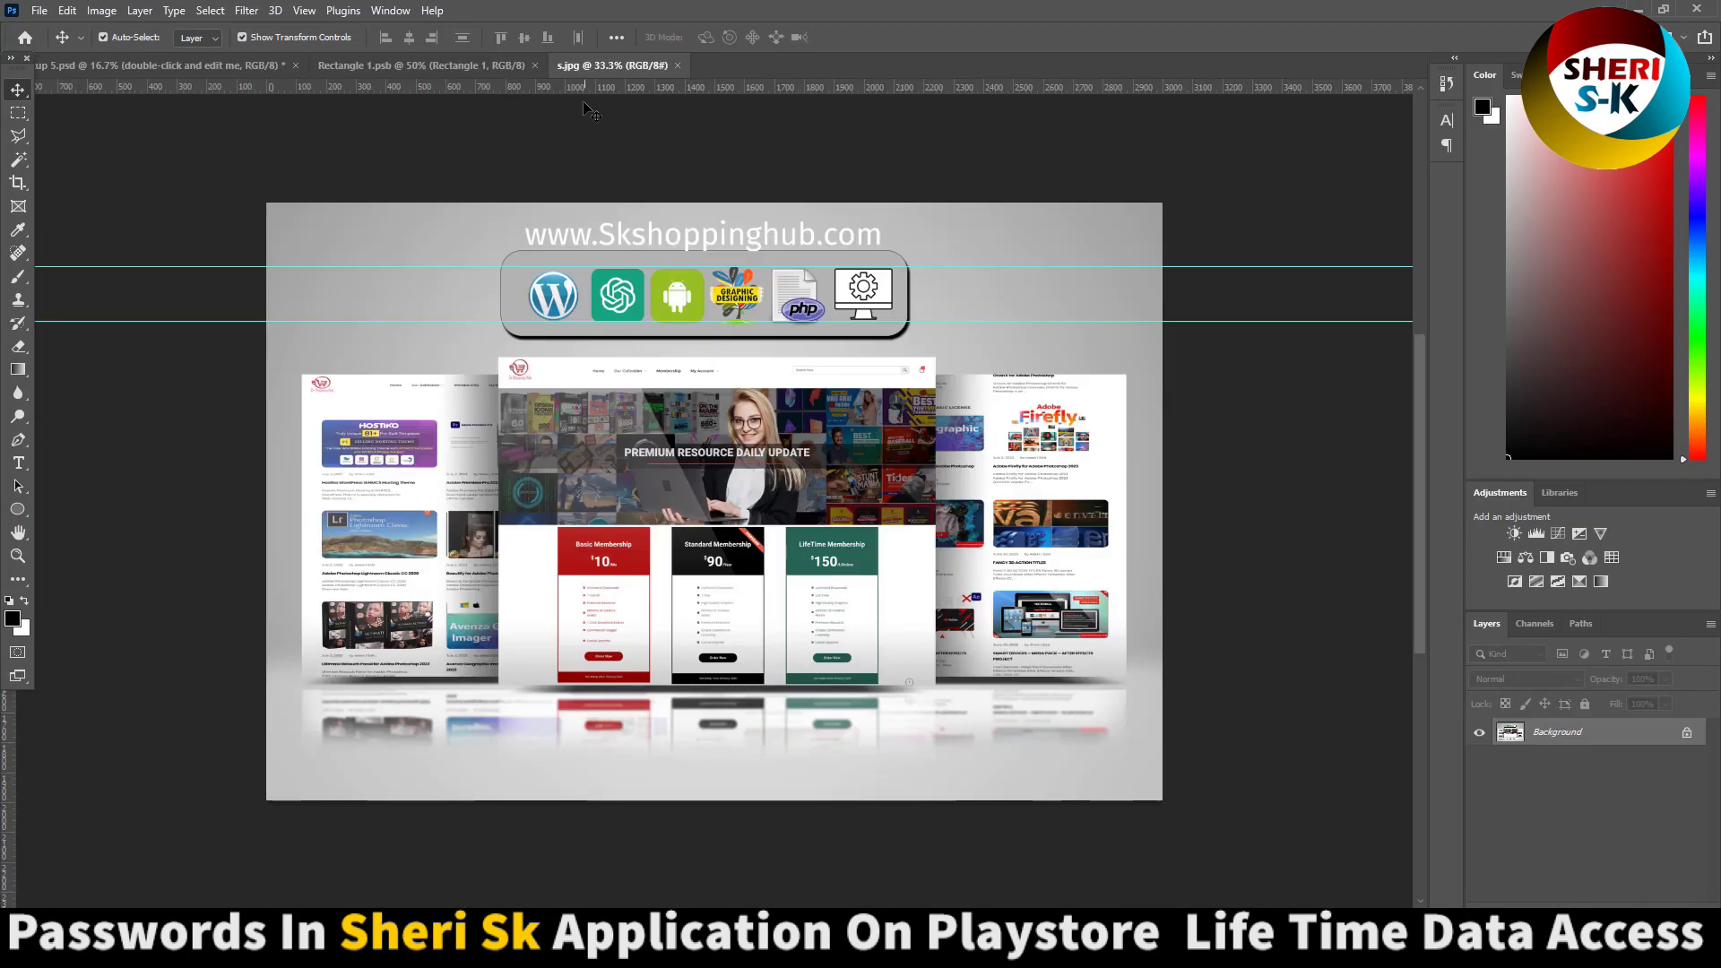
{"action": "left_click_drag", "start_coordinate": [586, 69], "coordinate": [1130, 282]}
{"action": "left_click_drag", "start_coordinate": [1345, 605], "coordinate": [753, 471]}
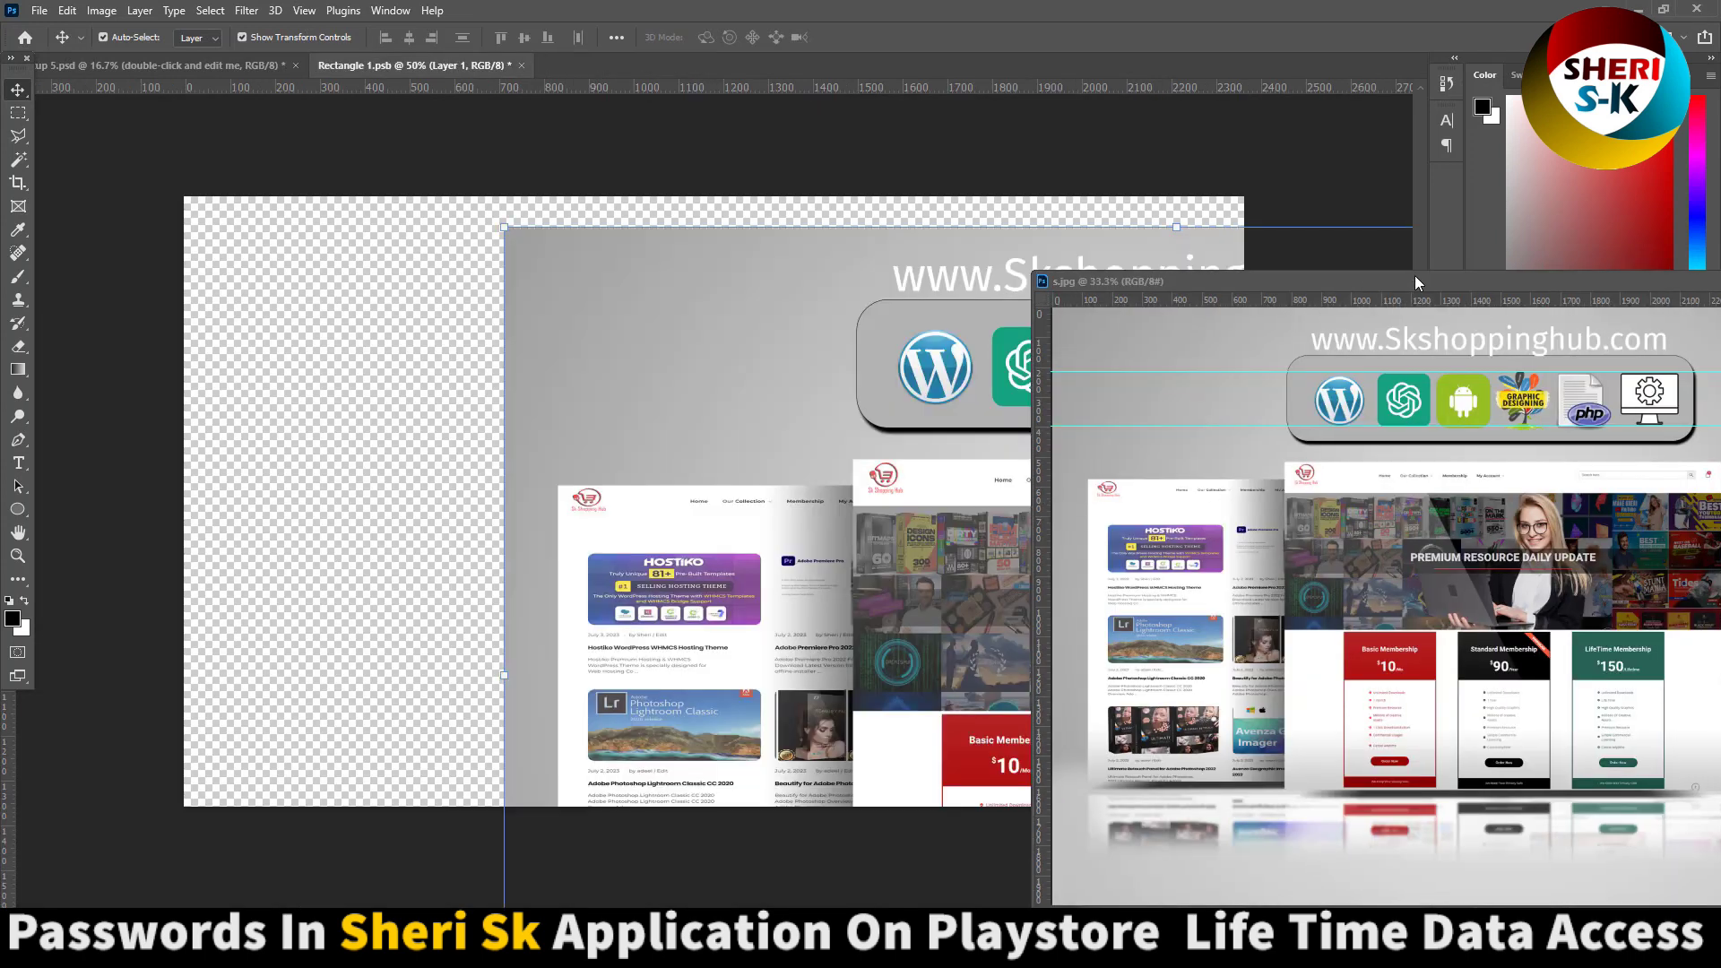
{"action": "left_click_drag", "start_coordinate": [1422, 279], "coordinate": [861, 269]}
{"action": "key", "text": "ctrl+w"}
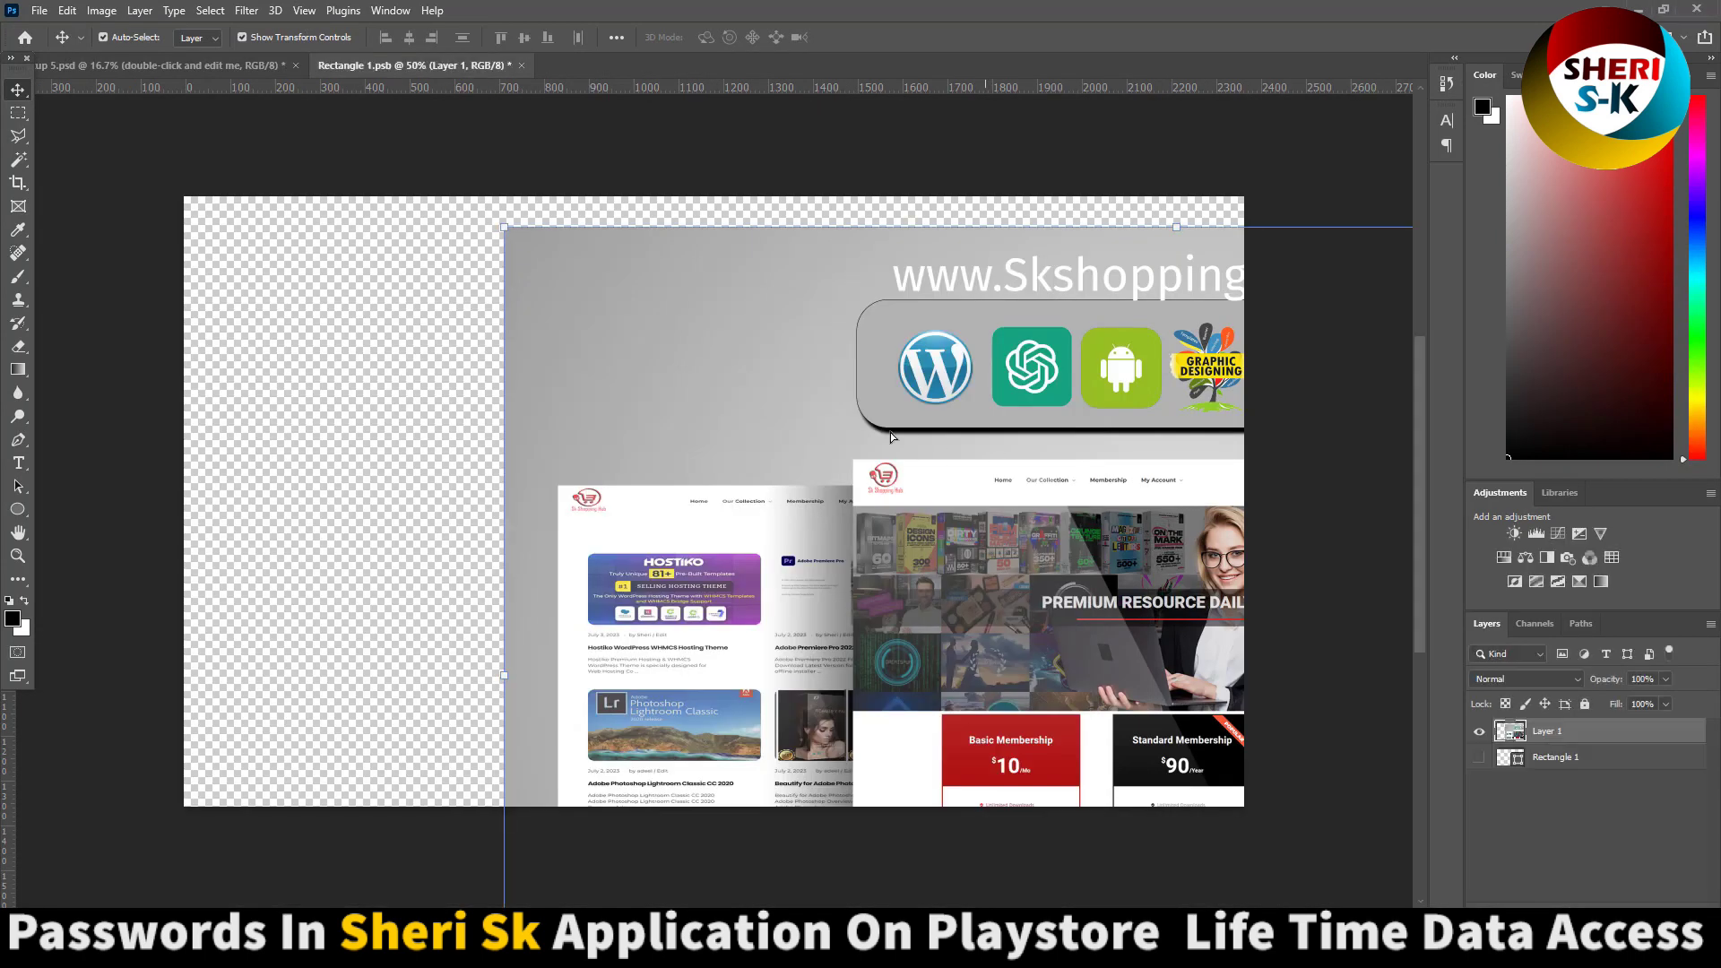
Step: Scale the showcase design down with Ctrl+T to fit the screen, then close and save
{"action": "left_click_drag", "start_coordinate": [793, 417], "coordinate": [561, 413]}
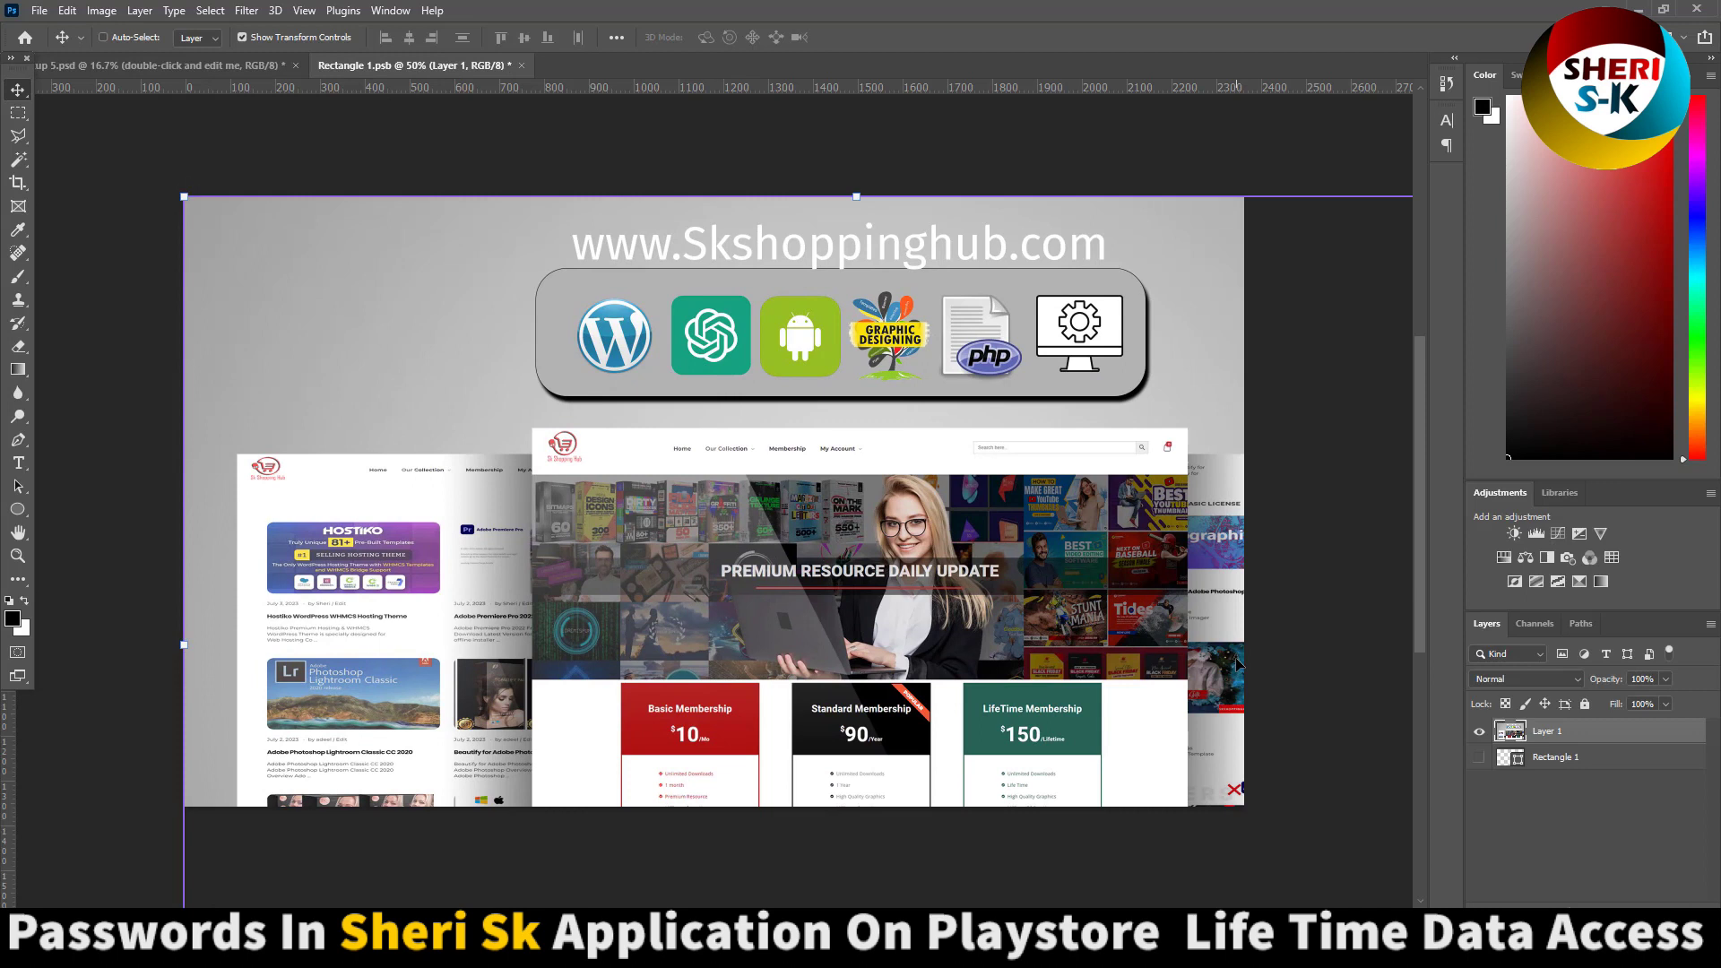
{"action": "key", "text": "ctrl+t"}
{"action": "key", "text": "ctrl+0"}
{"action": "left_click_drag", "start_coordinate": [1256, 895], "coordinate": [1066, 767]}
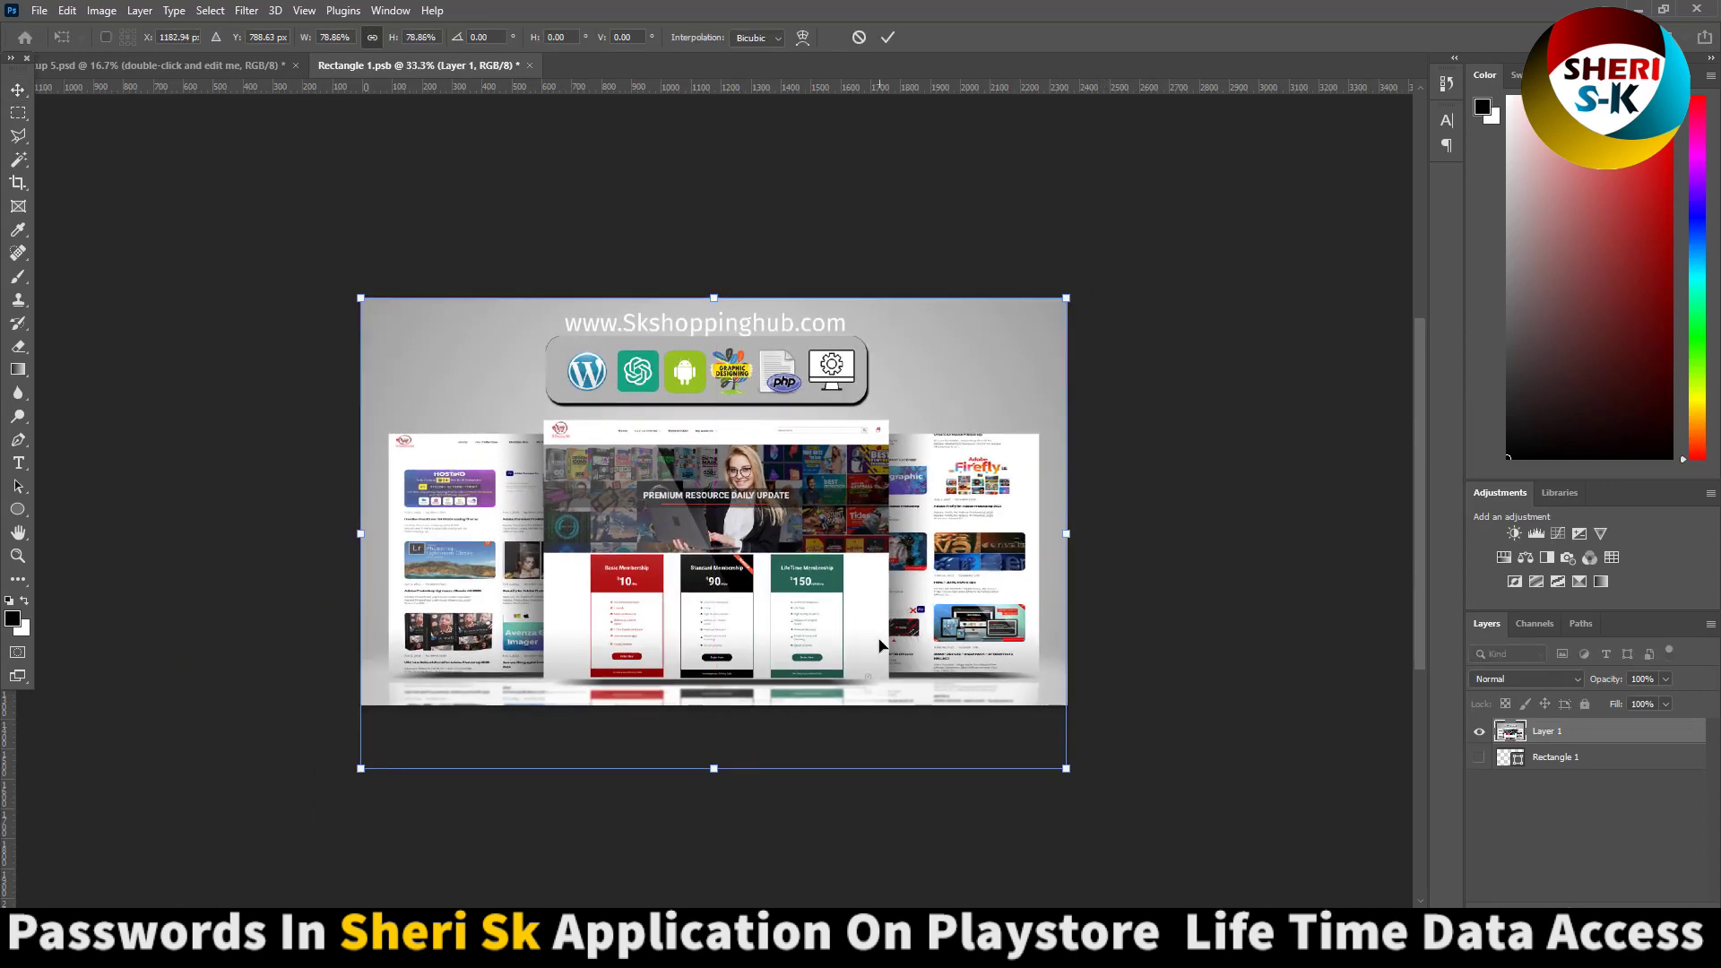
{"action": "key", "text": "Return"}
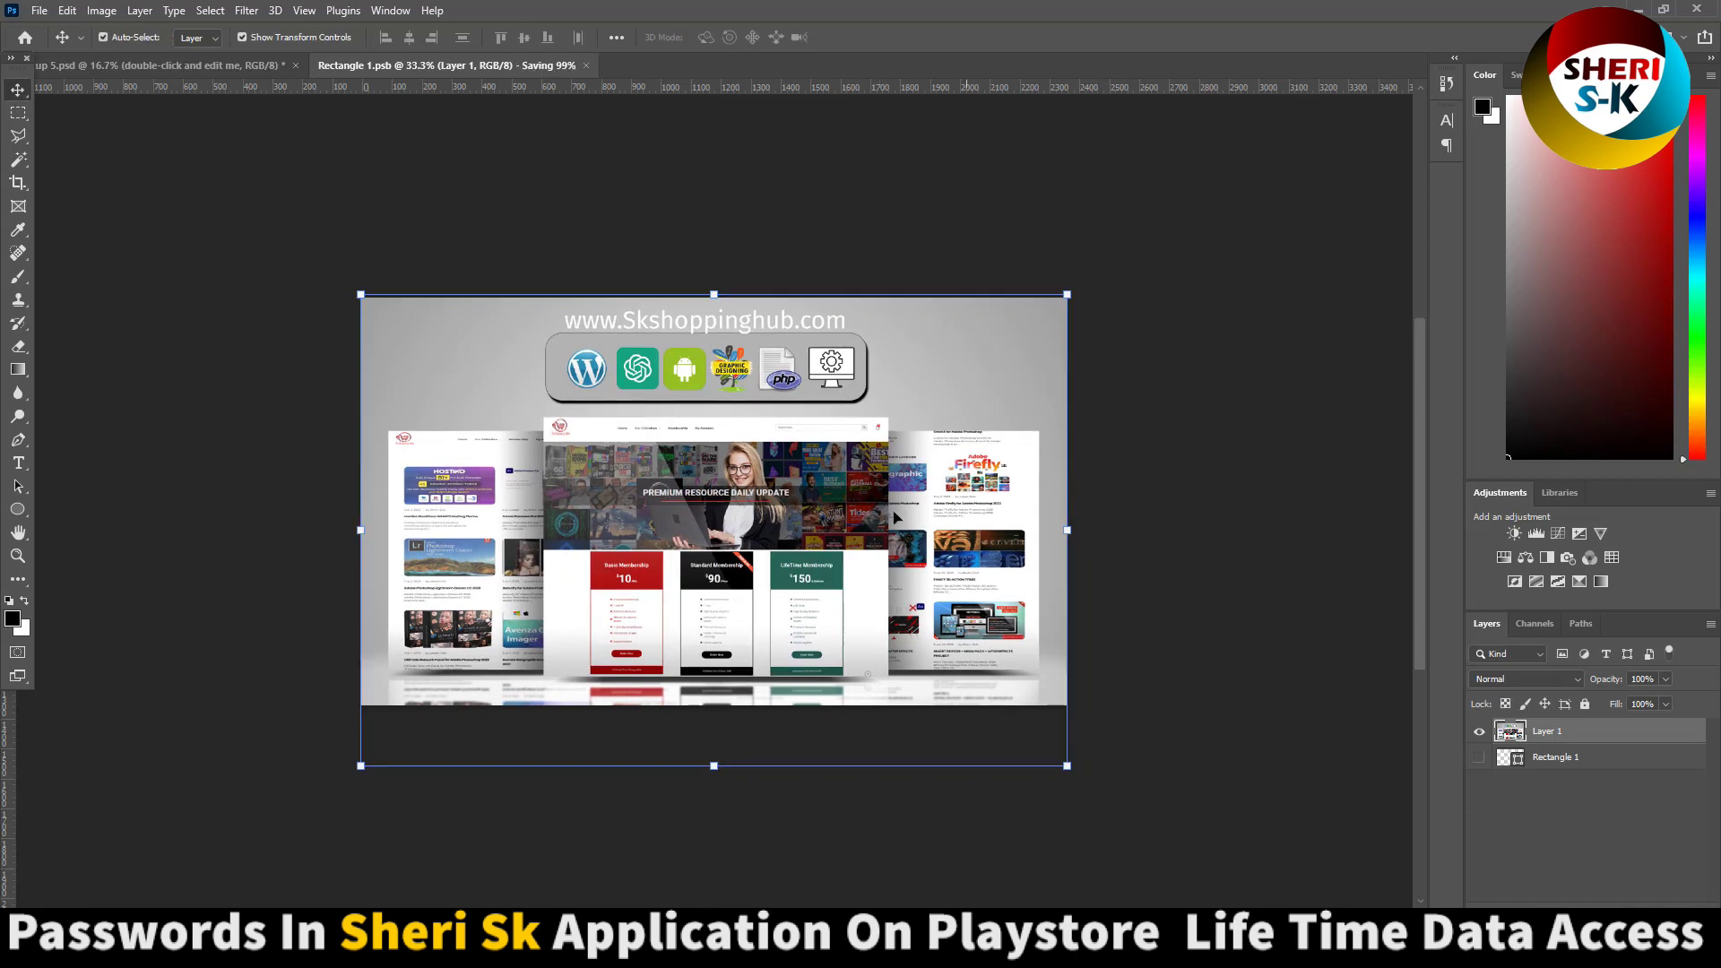
{"action": "left_click", "coordinate": [523, 72]}
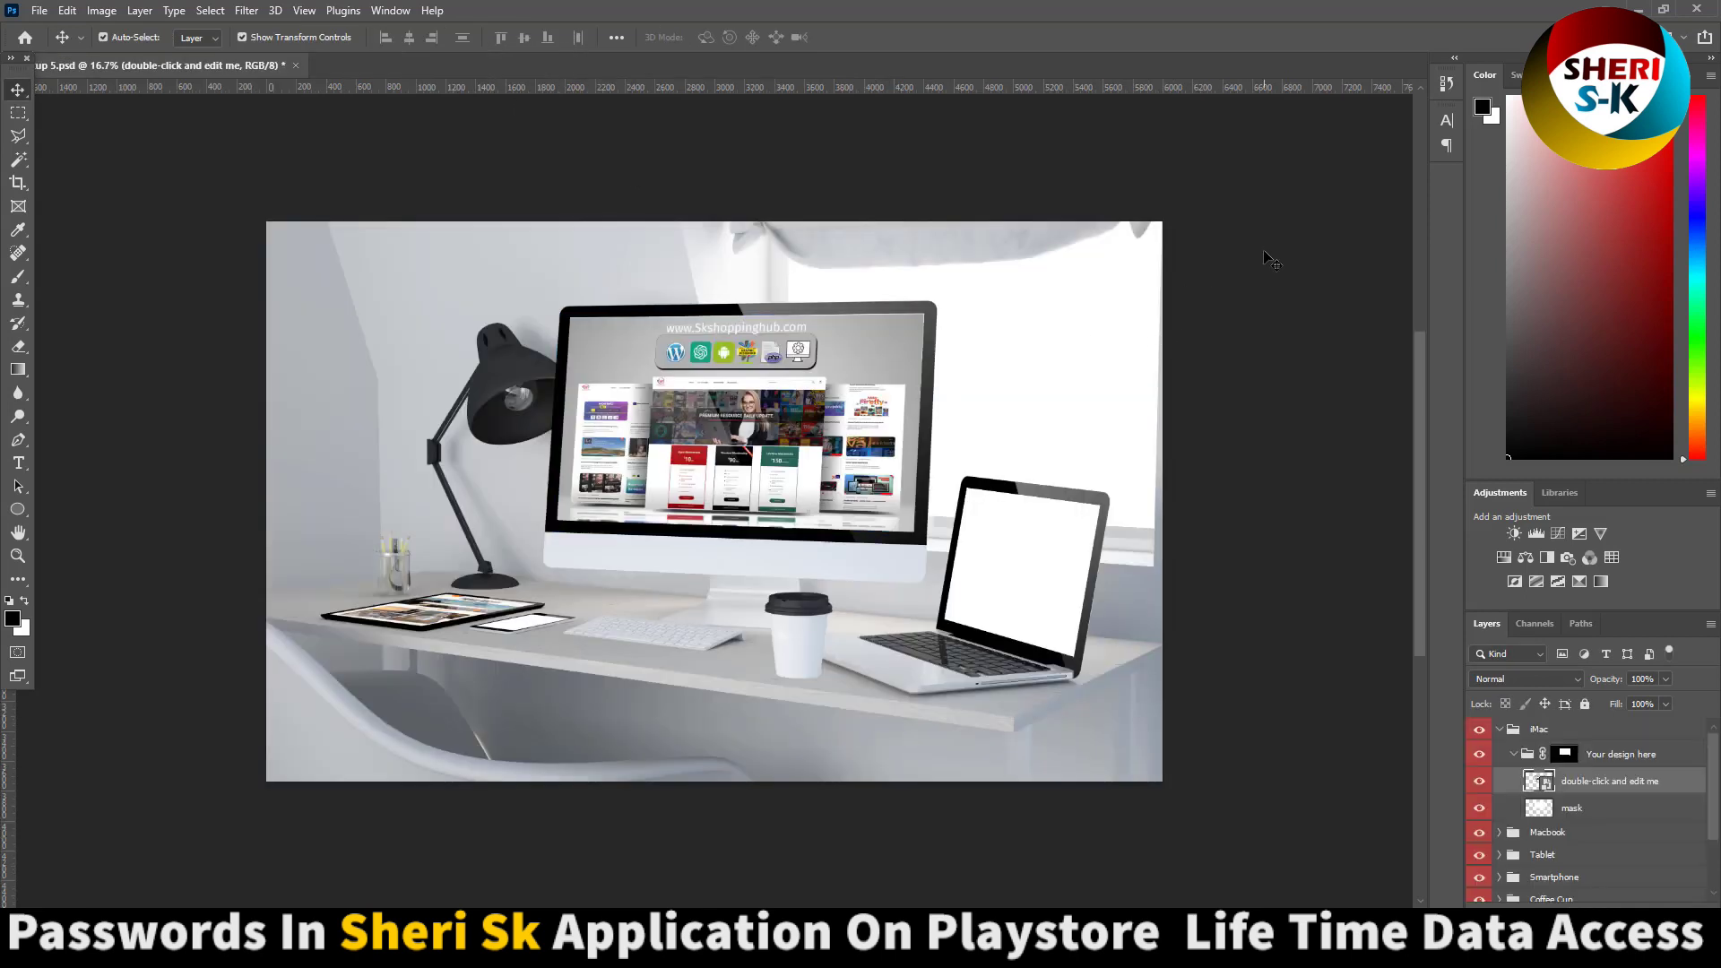
Step: Open the MacBook screen smart object and the Website Showcase Mock-Up_03 copy image
{"action": "left_click", "coordinate": [1076, 552]}
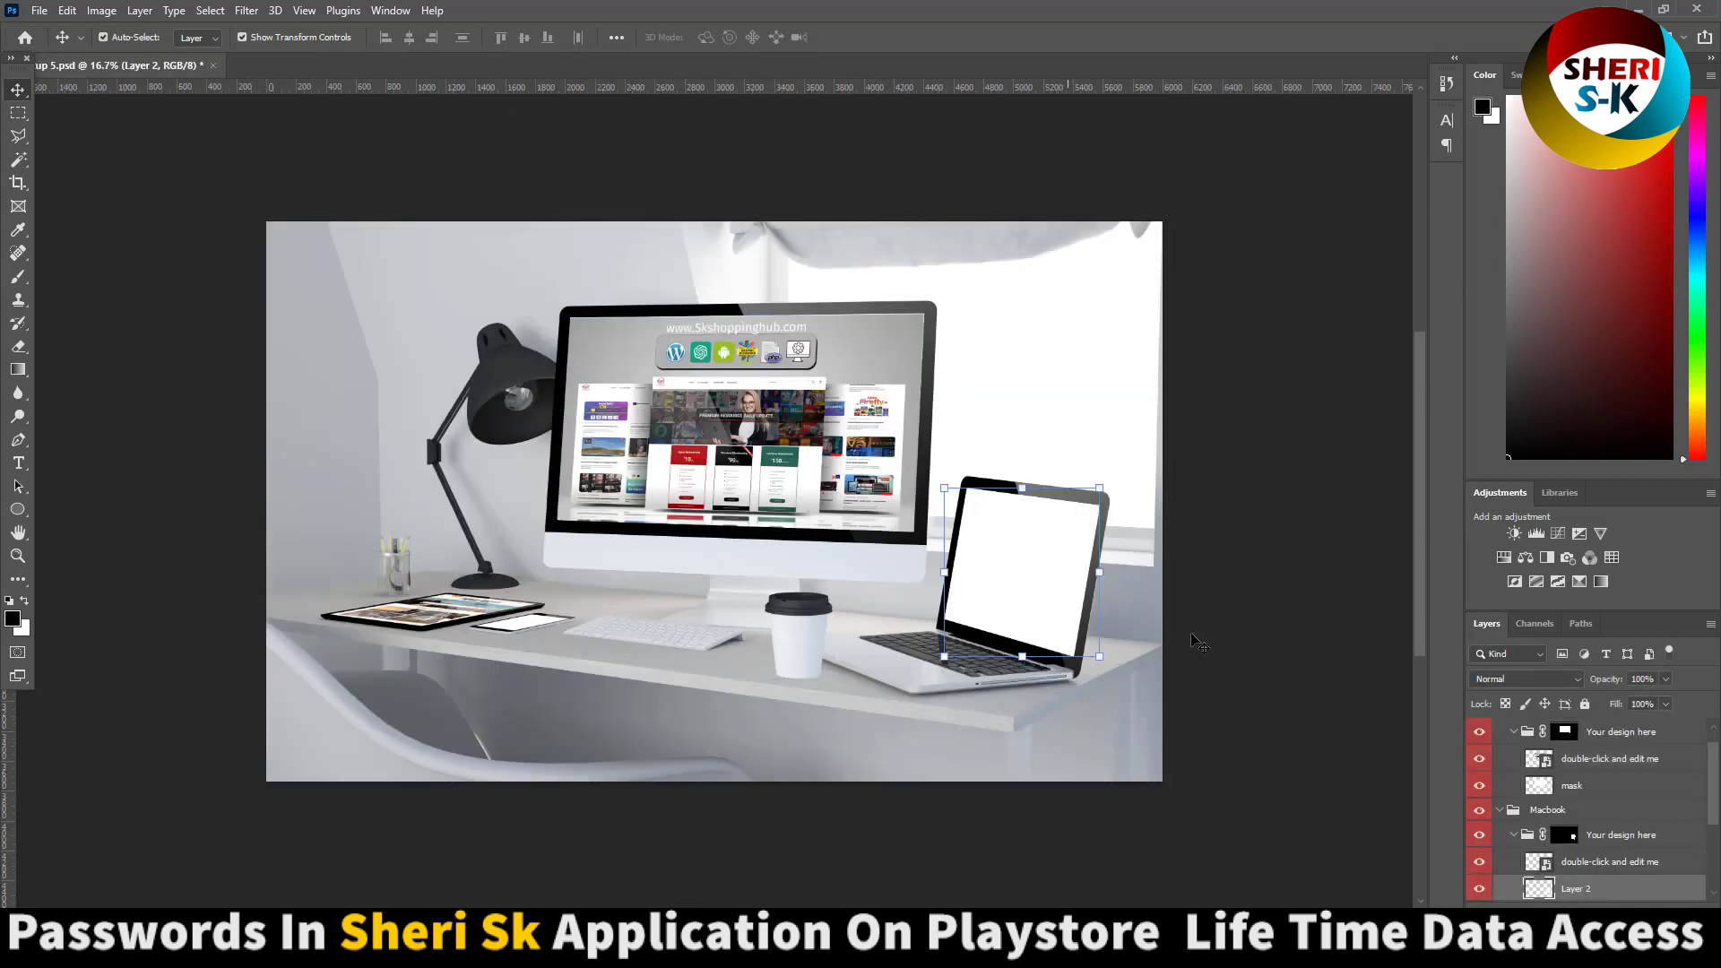
{"action": "left_click", "coordinate": [1545, 868]}
{"action": "double_click", "coordinate": [1545, 868]}
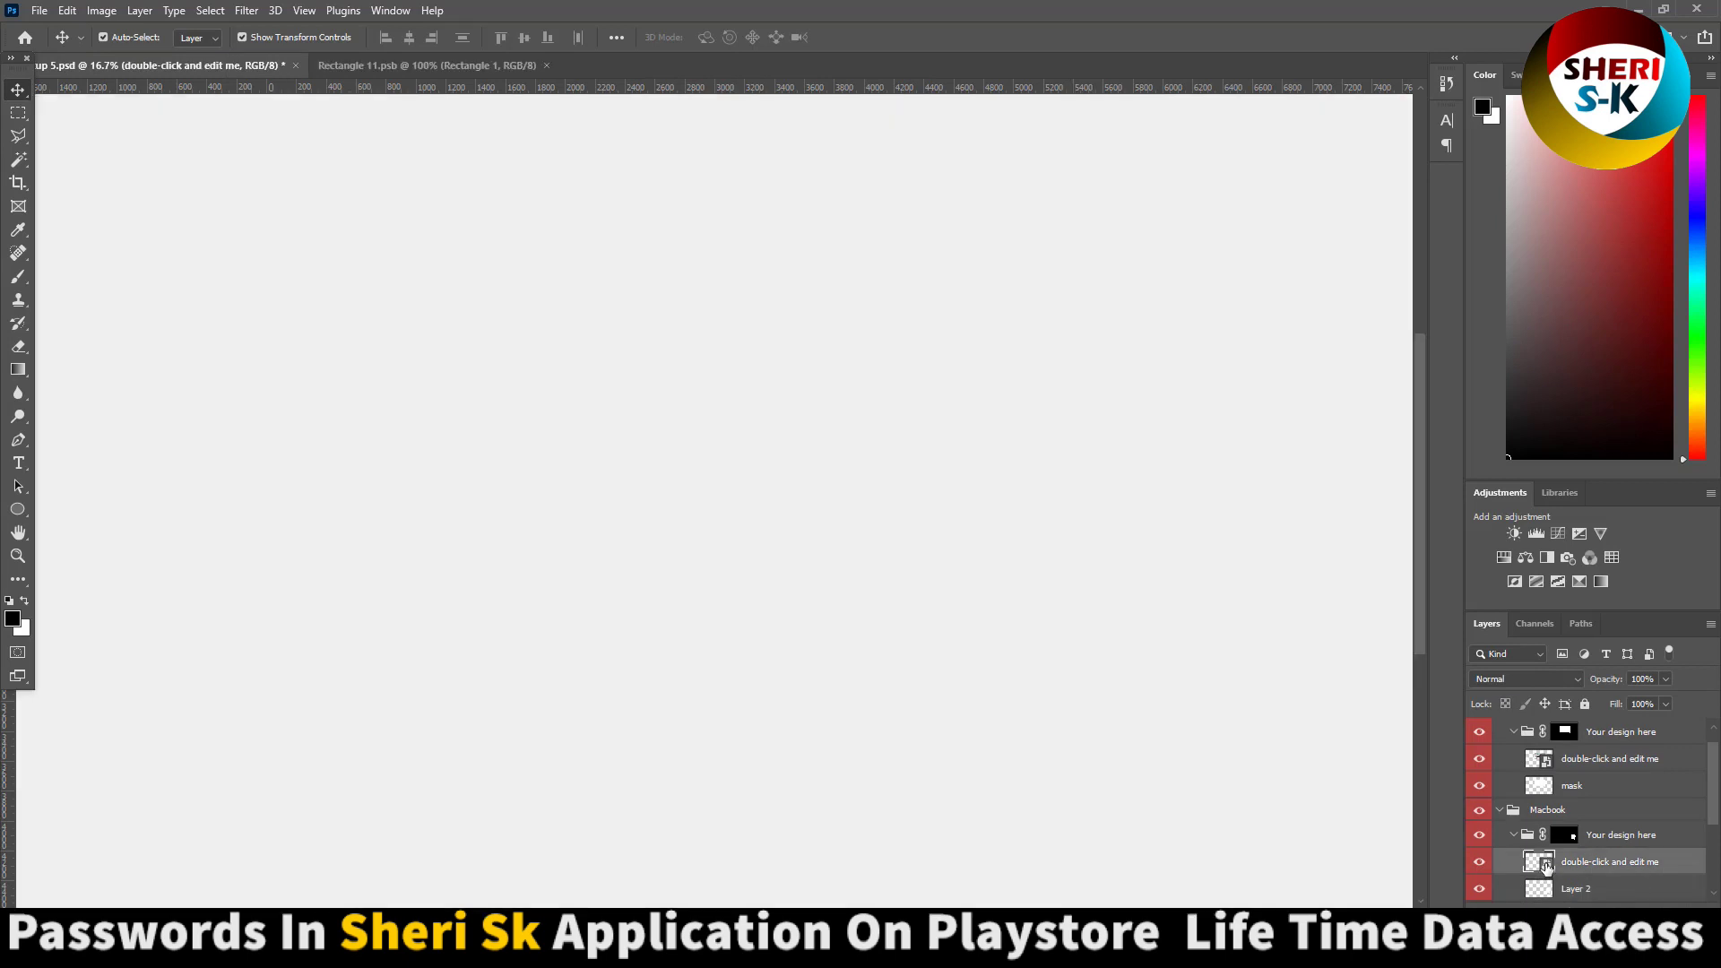
{"action": "left_click", "coordinate": [38, 11]}
{"action": "left_click", "coordinate": [50, 52]}
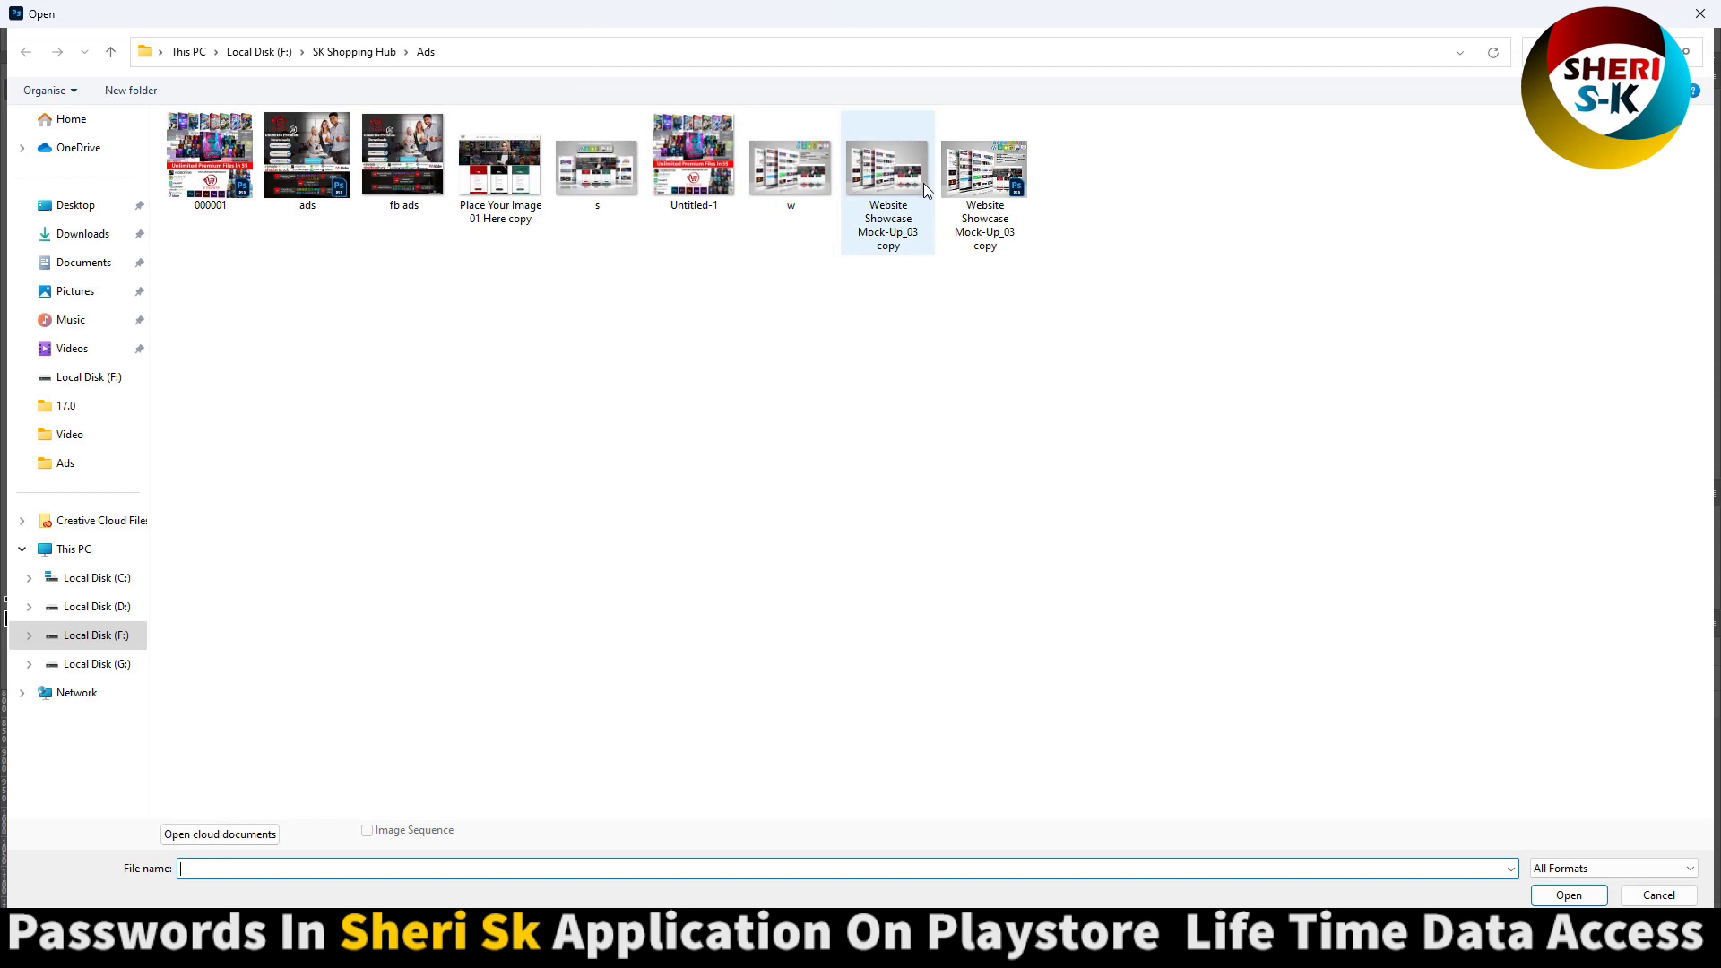
{"action": "double_click", "coordinate": [887, 189]}
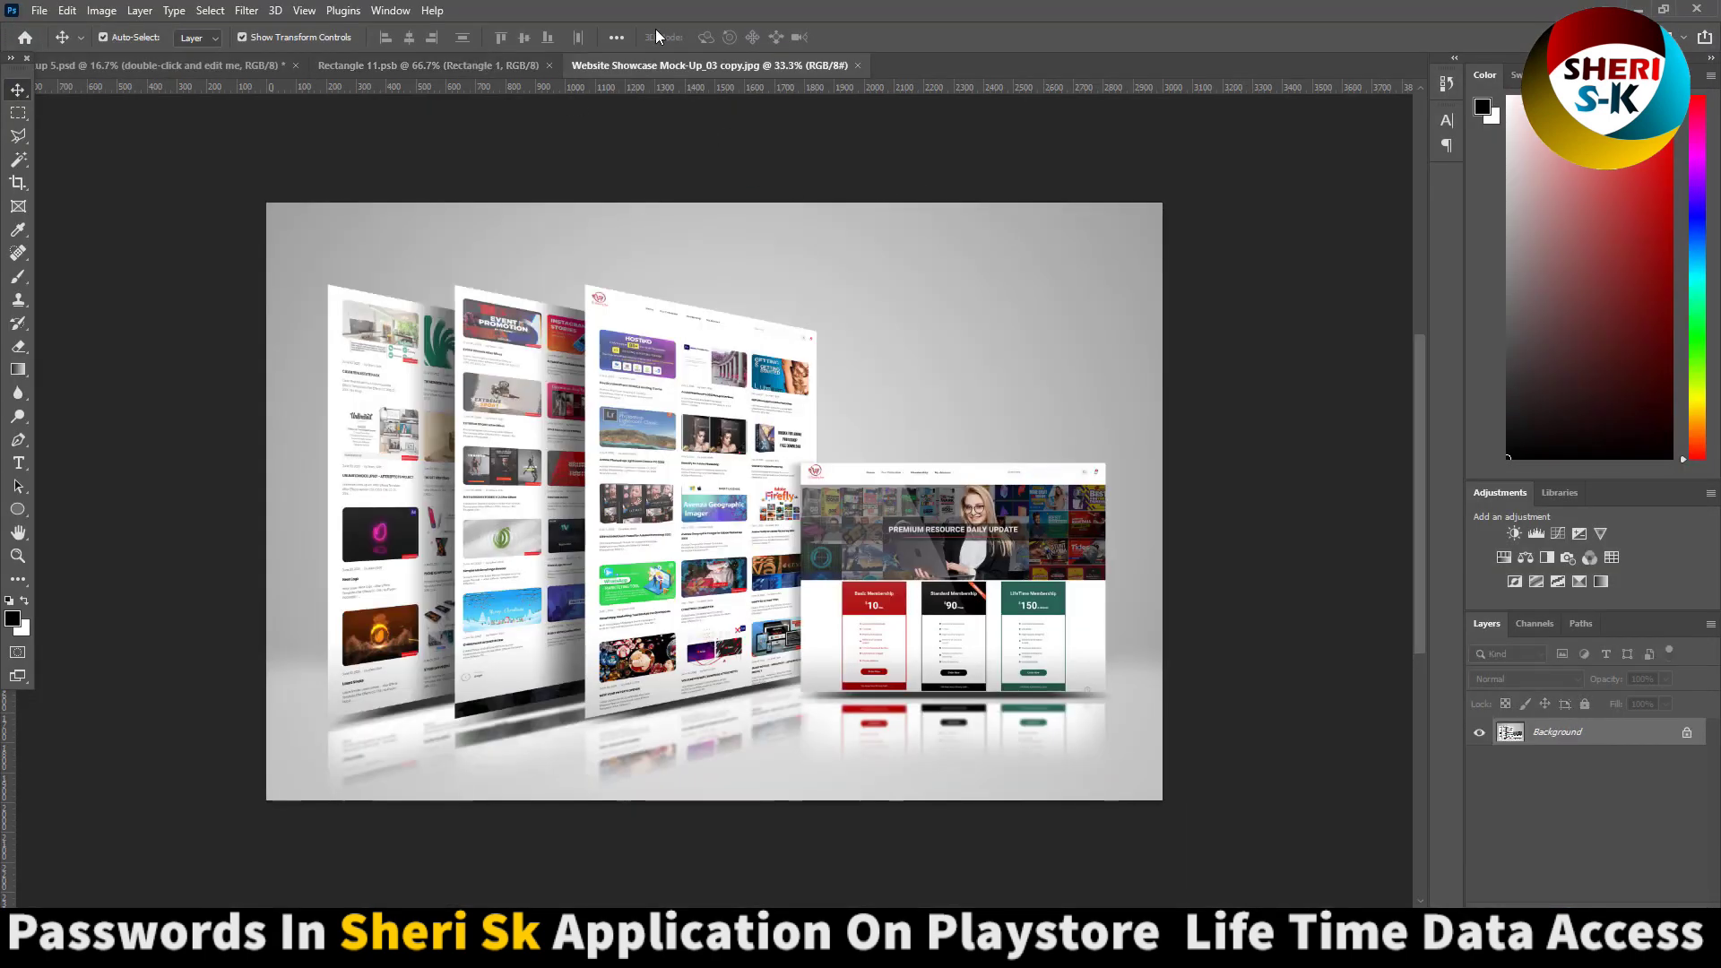
Step: Copy the showcase into the laptop design, scale it to fill the screen, and save
{"action": "left_click_drag", "start_coordinate": [726, 64], "coordinate": [1043, 216]}
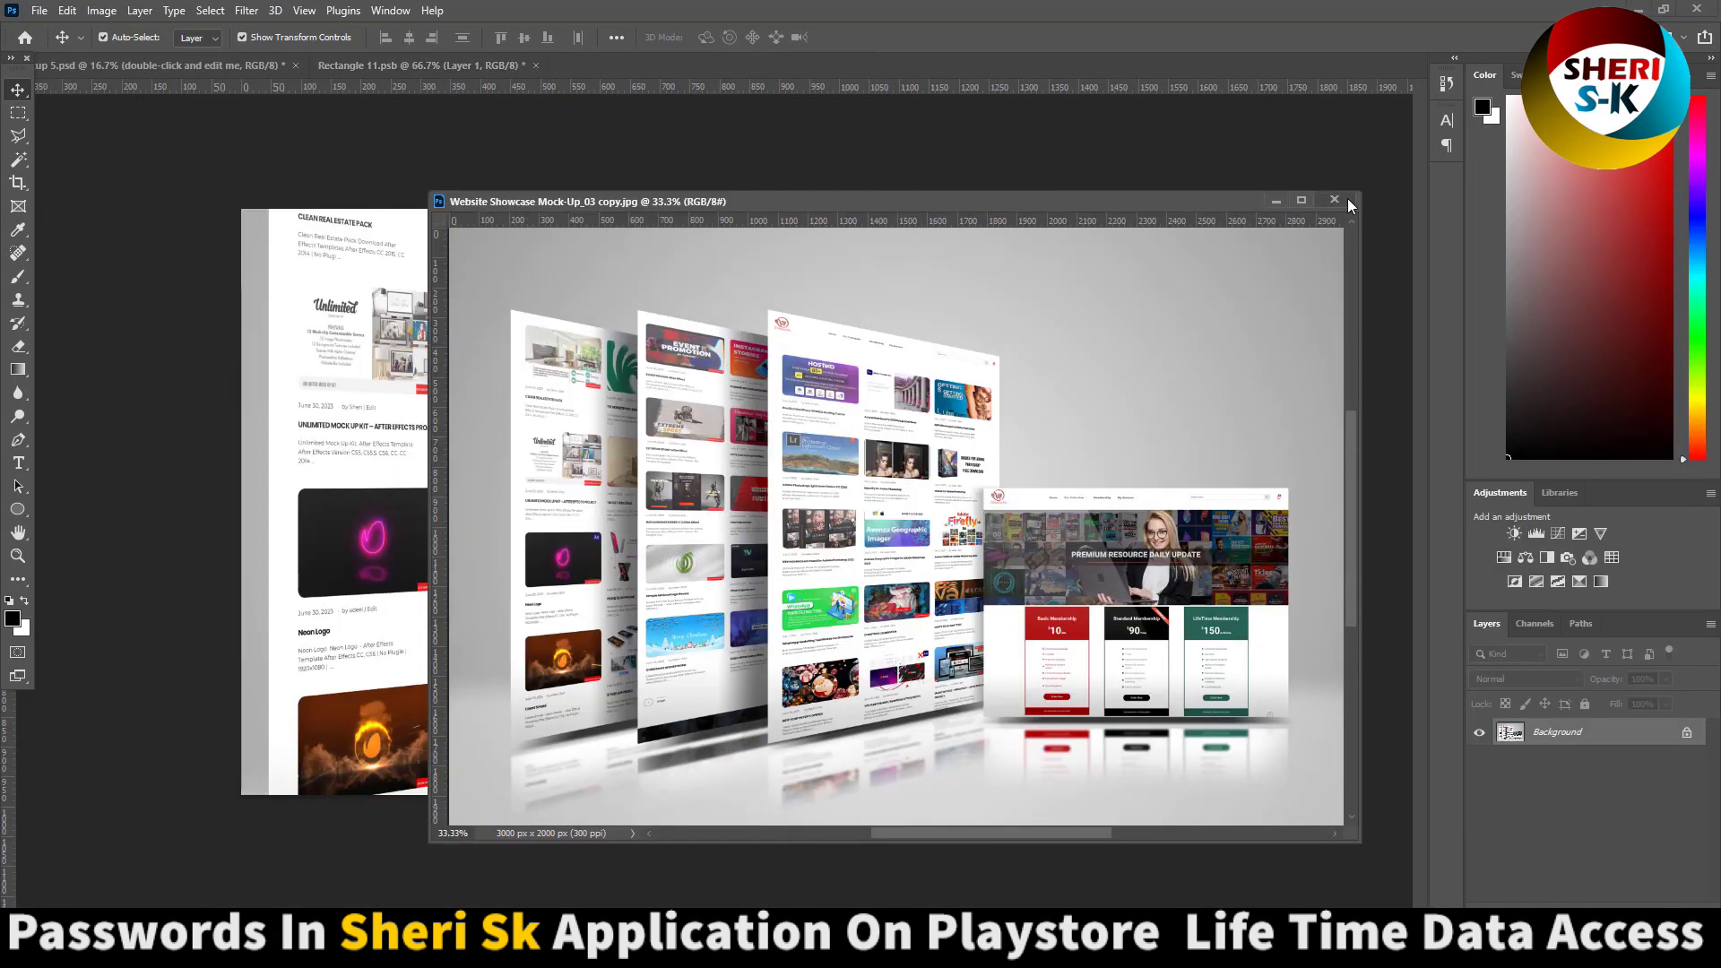
{"action": "left_click", "coordinate": [1351, 202]}
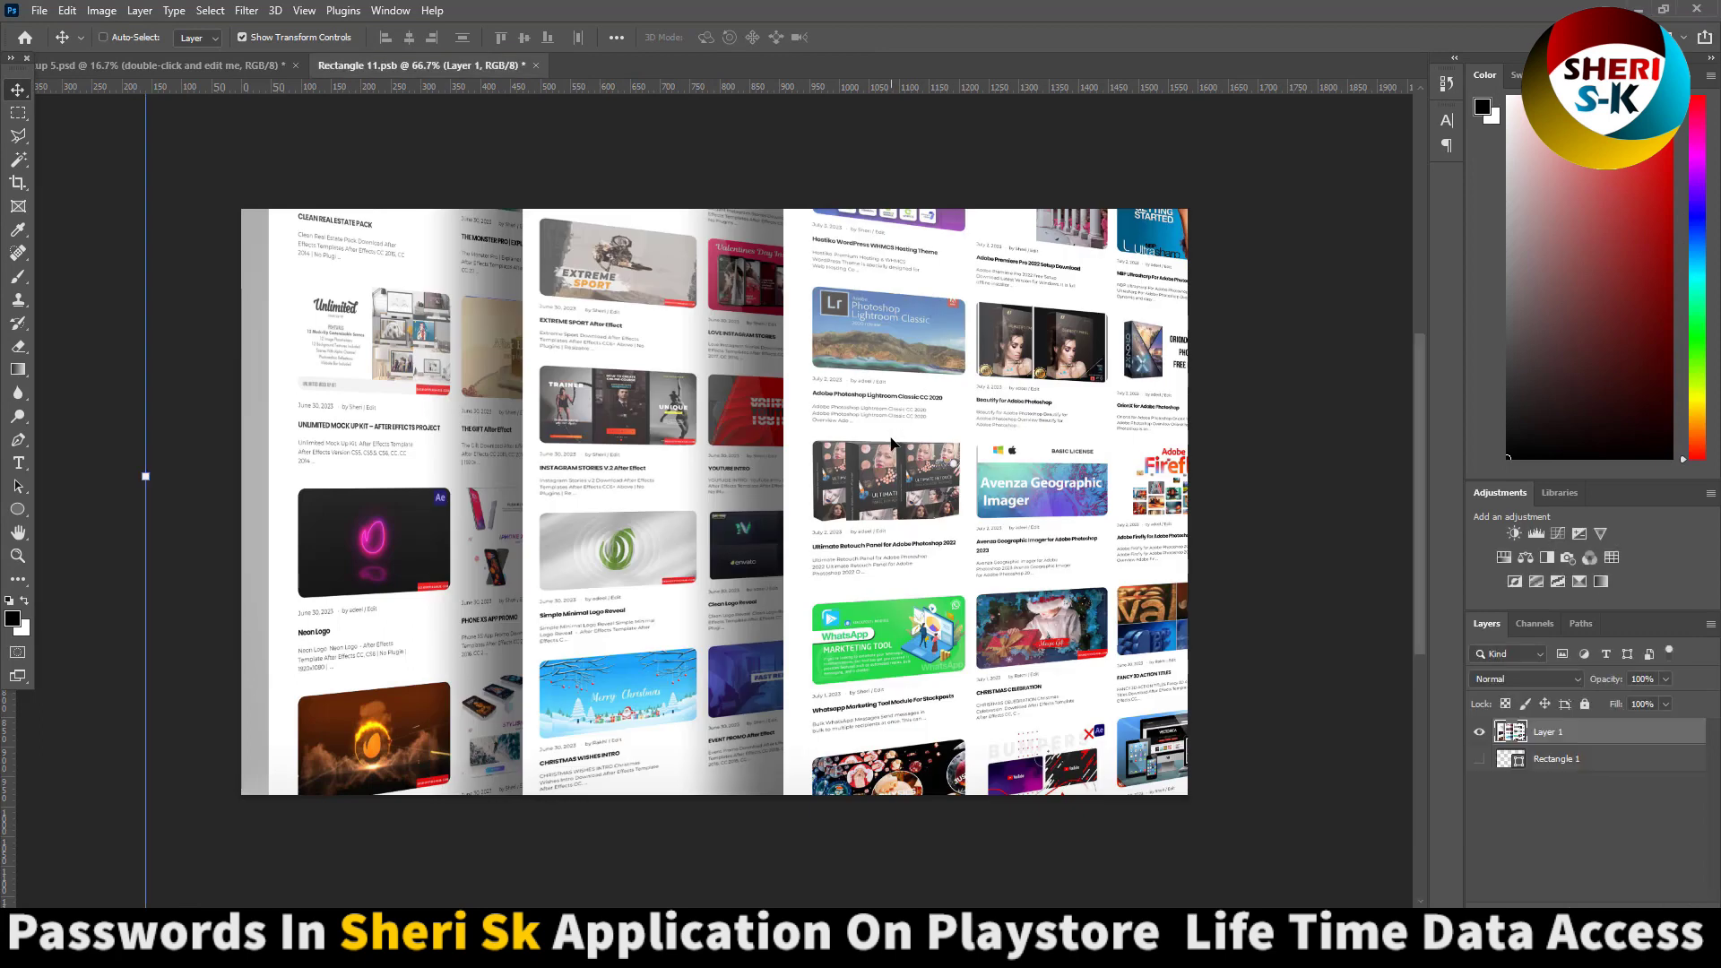
{"action": "scroll", "coordinate": [891, 444], "scroll_direction": "down", "scroll_amount": 1}
{"action": "scroll", "coordinate": [1075, 511], "scroll_direction": "down", "scroll_amount": 1}
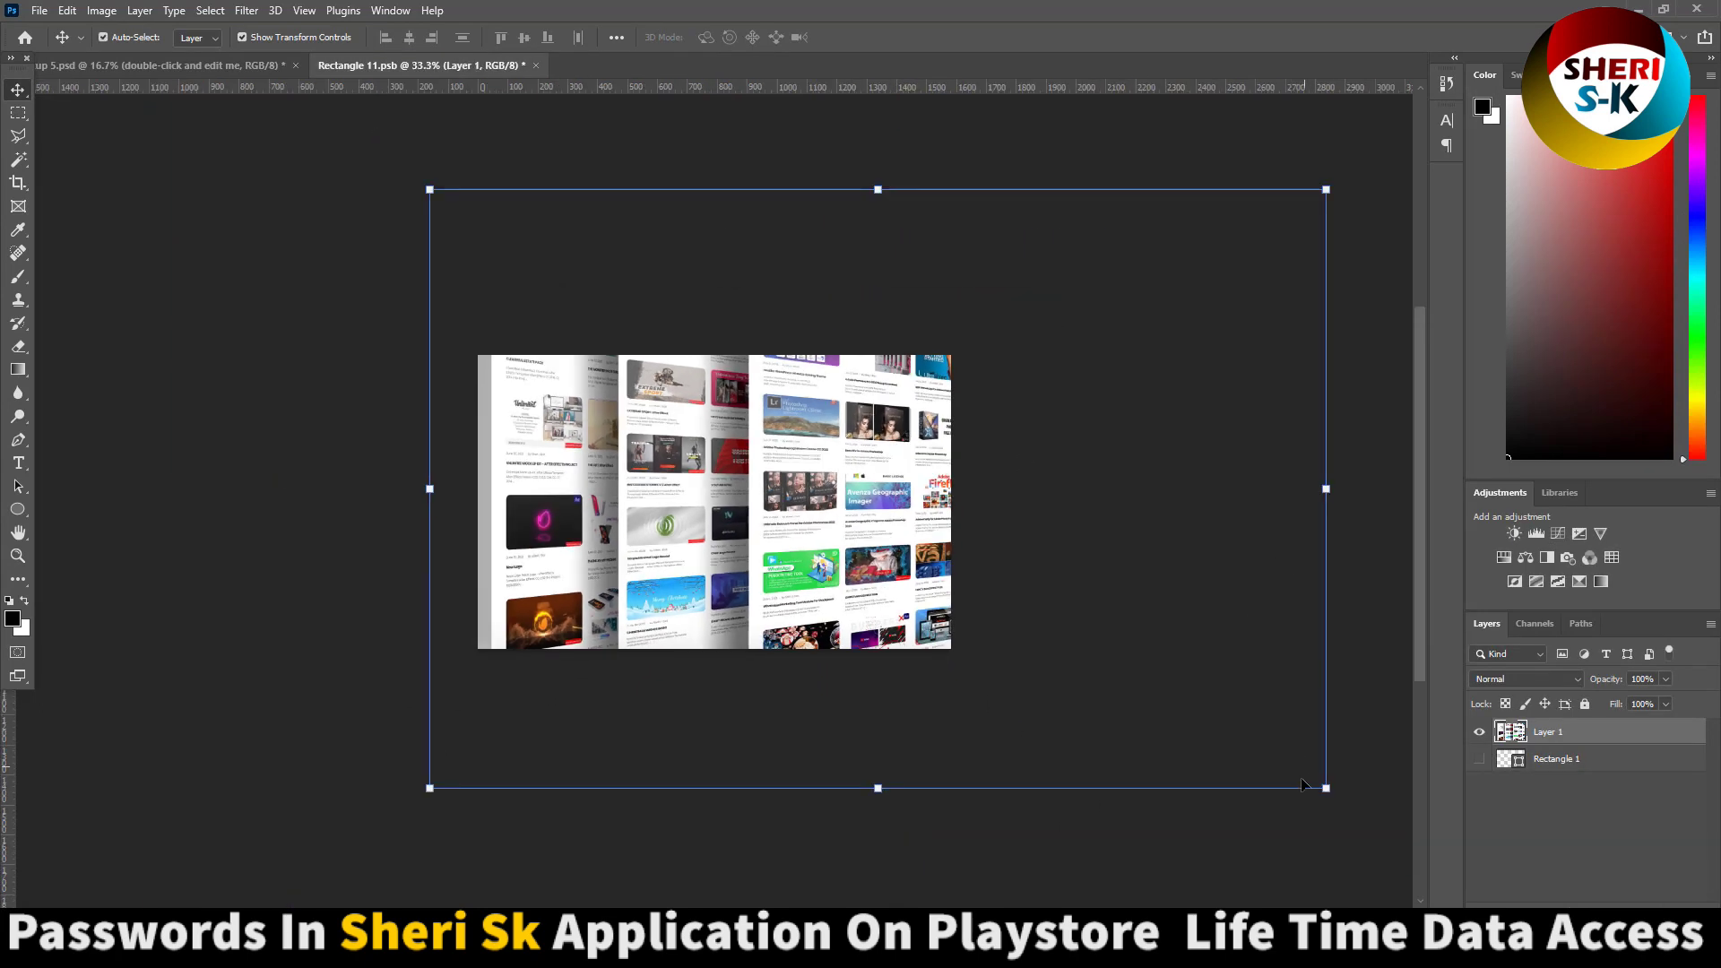
{"action": "left_click_drag", "start_coordinate": [1325, 788], "coordinate": [1119, 651]}
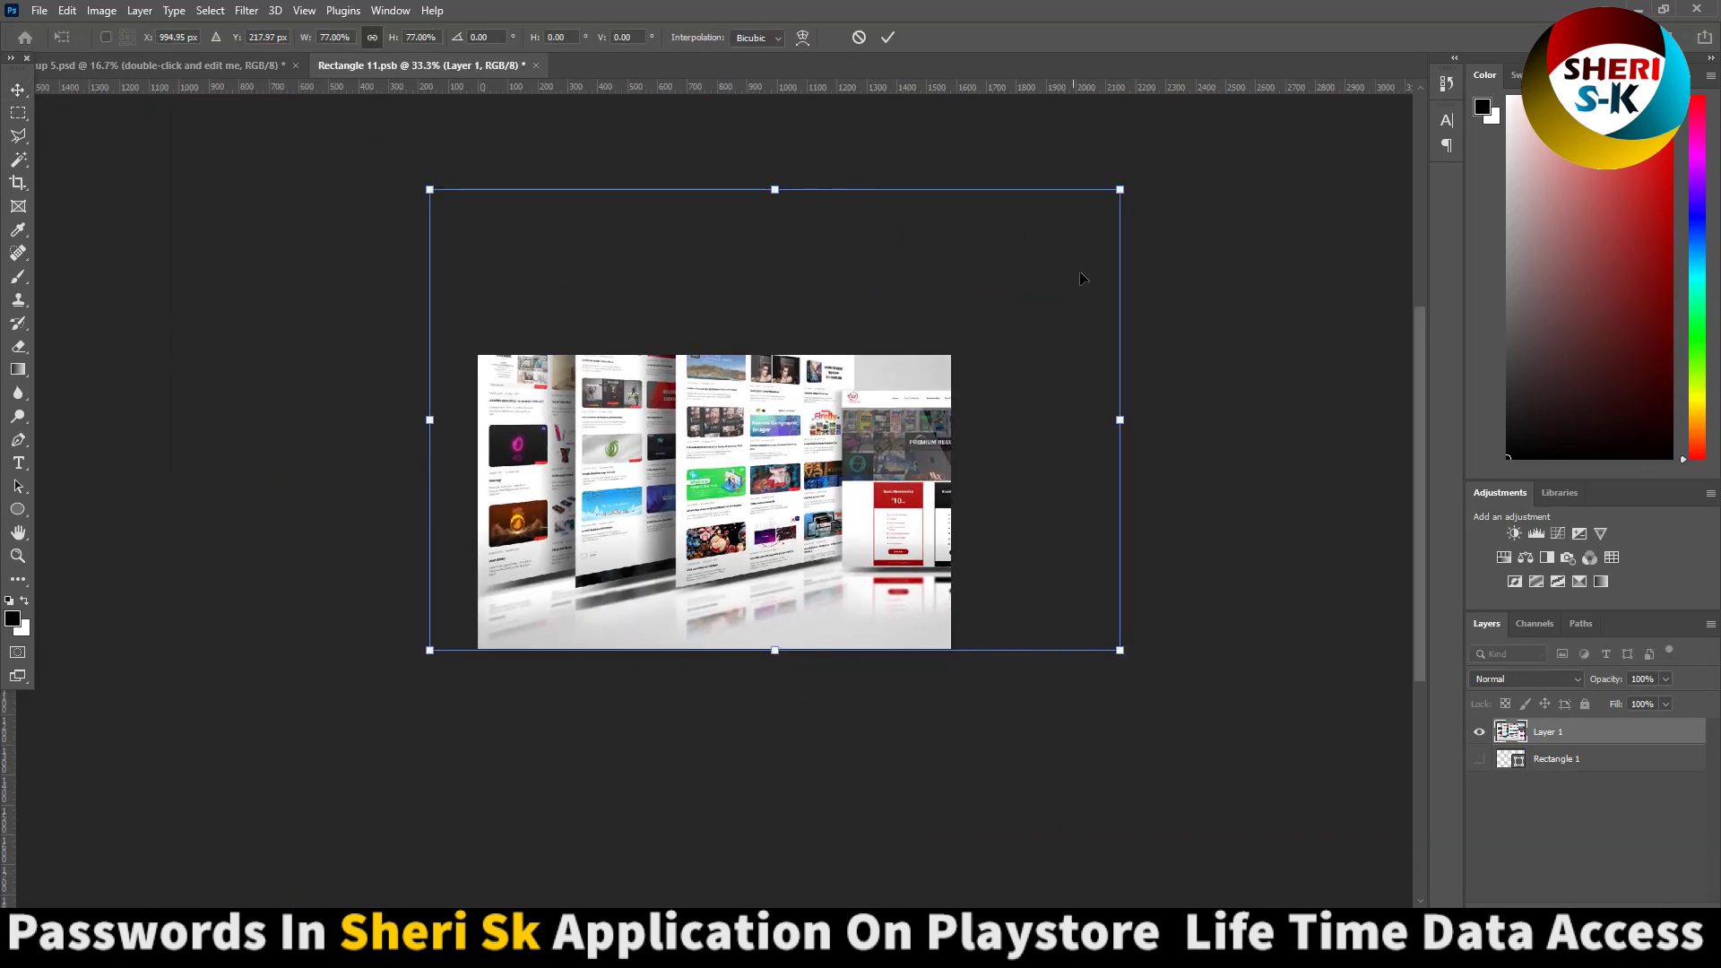
{"action": "mouse_move", "coordinate": [1119, 191]}
{"action": "left_mouse_down"}
{"action": "mouse_move", "coordinate": [961, 294]}
{"action": "mouse_move", "coordinate": [971, 328]}
{"action": "left_mouse_up"}
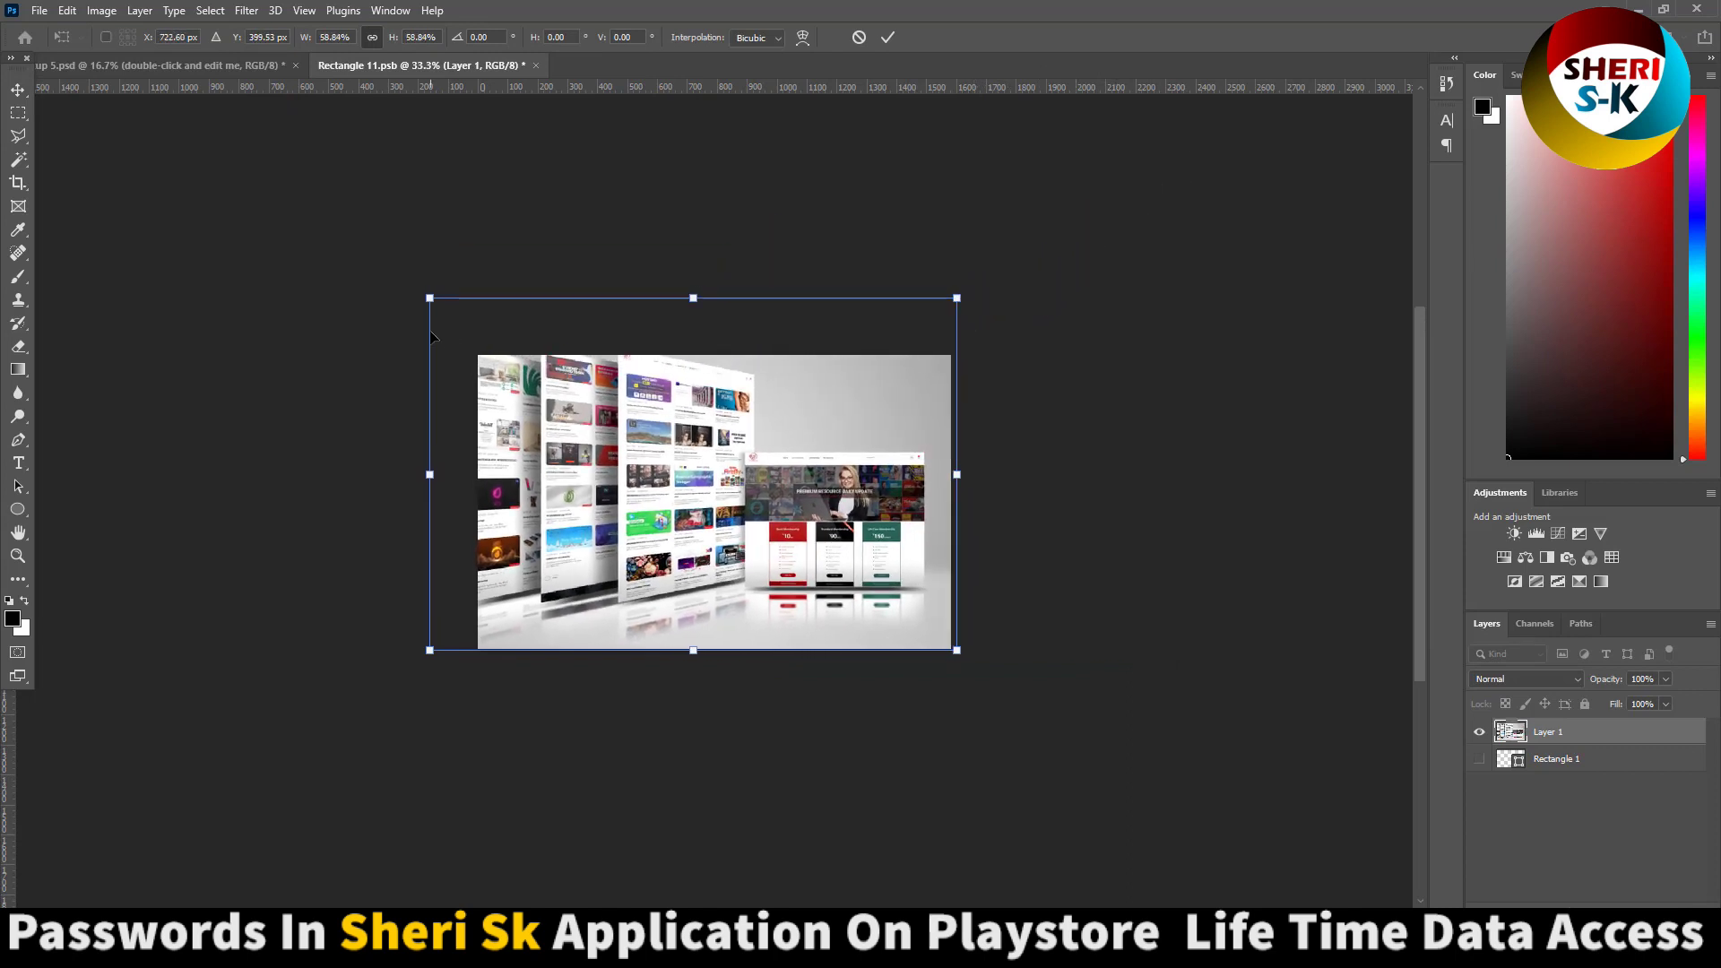
{"action": "left_click_drag", "start_coordinate": [430, 298], "coordinate": [464, 321]}
{"action": "key", "text": "Return"}
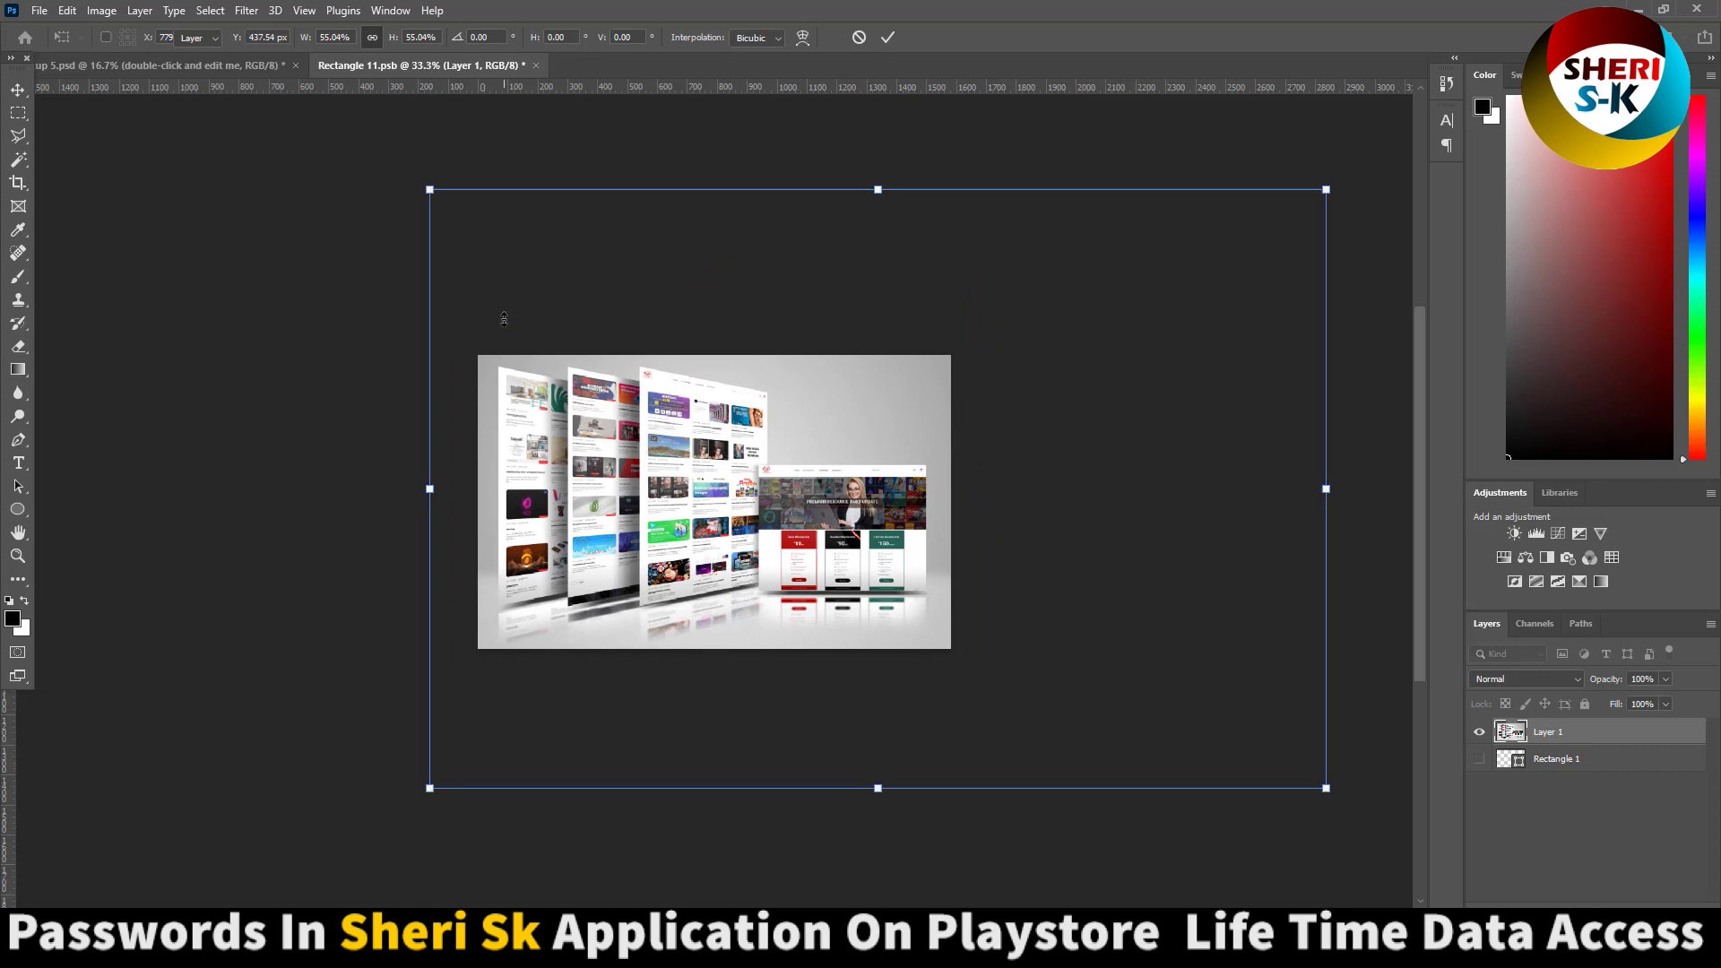
{"action": "left_click", "coordinate": [526, 65]}
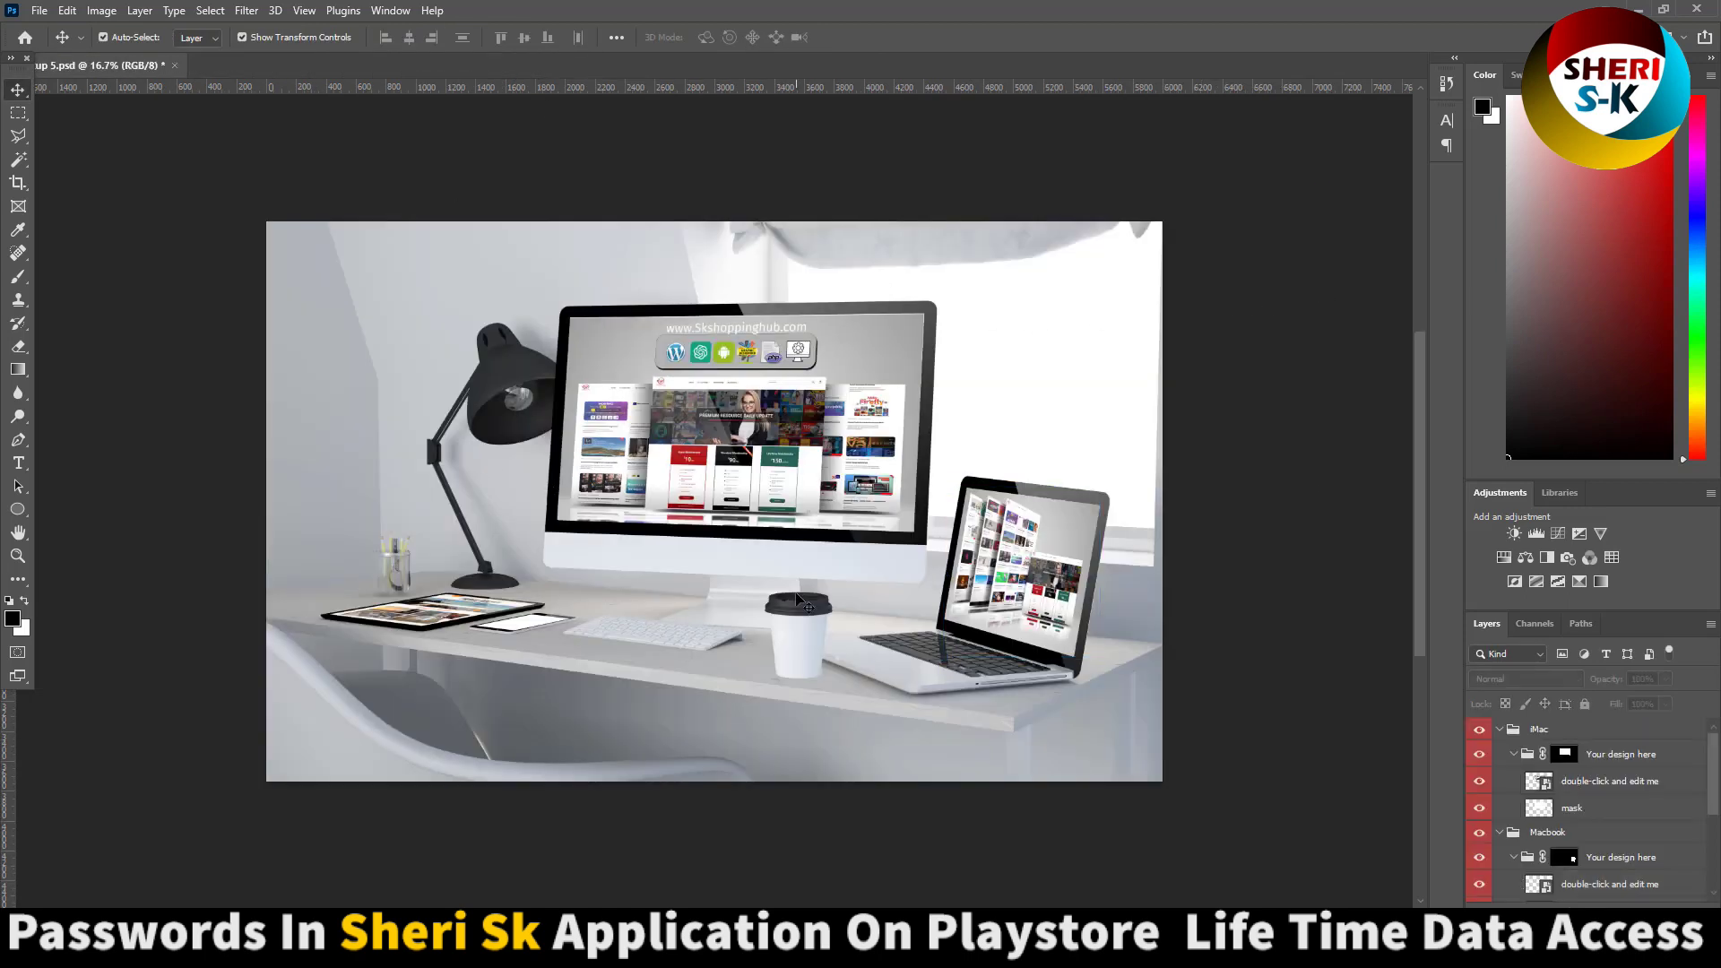
{"action": "scroll", "coordinate": [794, 601], "scroll_direction": "up", "scroll_amount": 1}
{"action": "scroll", "coordinate": [790, 572], "scroll_direction": "down", "scroll_amount": 1}
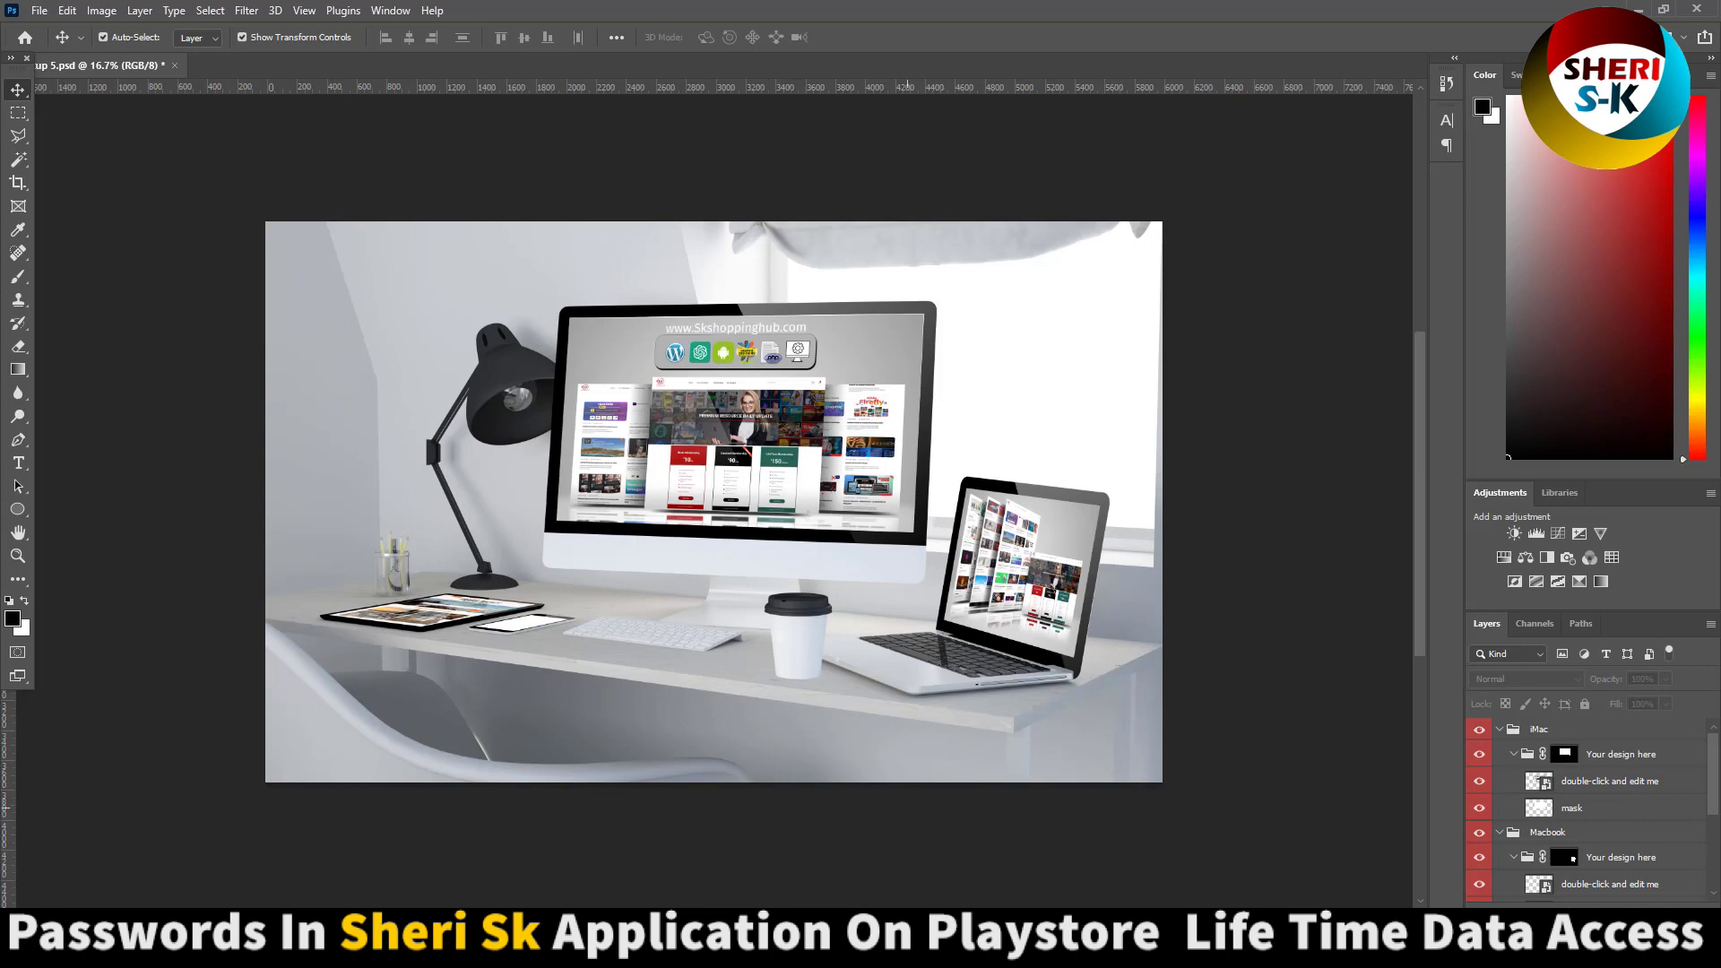
Step: Go up to The Mockup Kit in File Explorer, then return to the Sk Shopping Hub site
{"action": "key", "text": "alt+Tab"}
{"action": "key", "text": "BackSpace"}
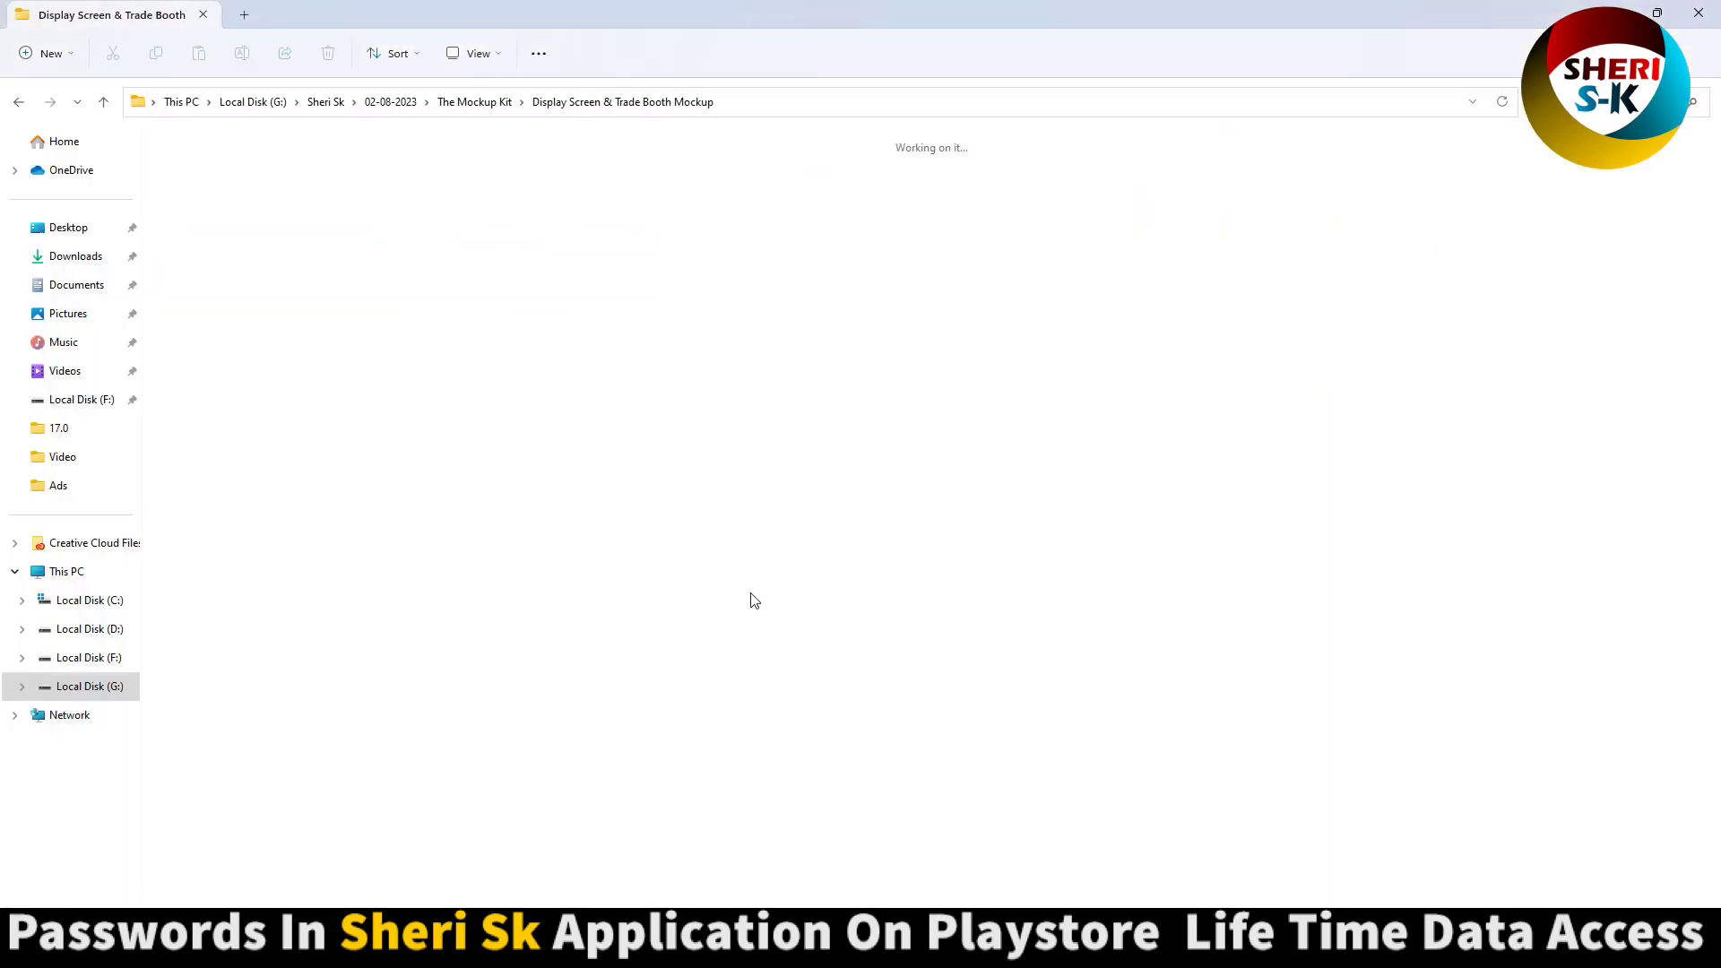
{"action": "left_click_drag", "start_coordinate": [1691, 649], "coordinate": [951, 626]}
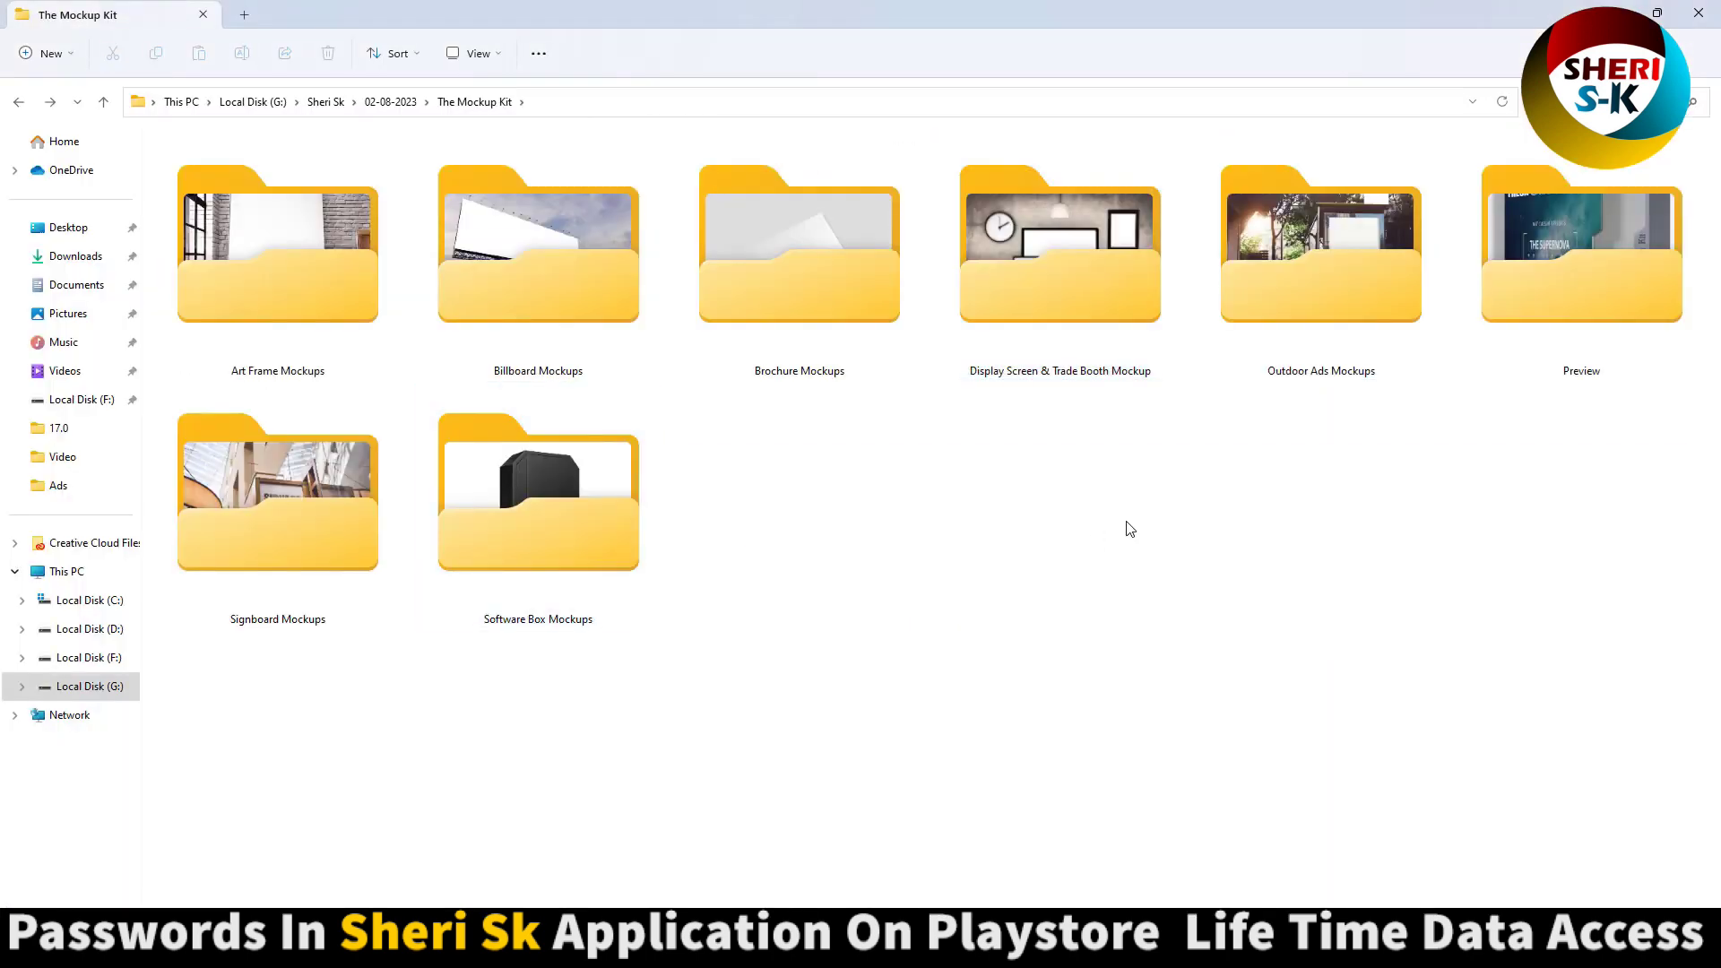
{"action": "key", "text": "alt+Tab"}
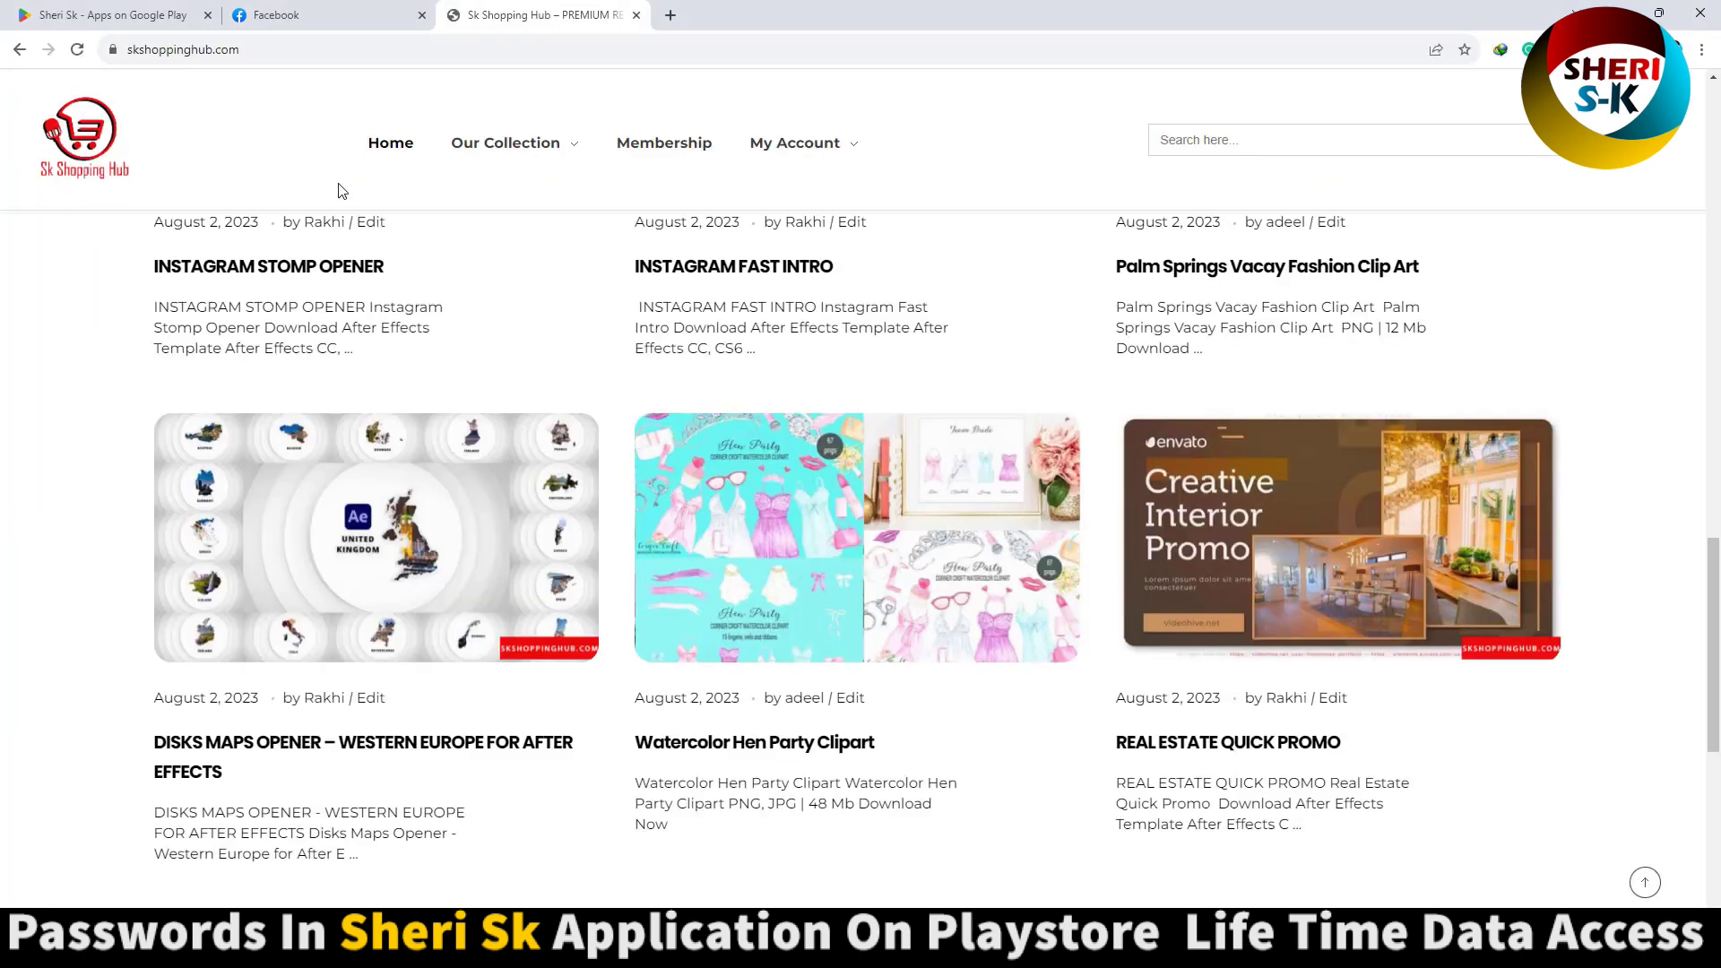
{"action": "scroll", "coordinate": [578, 405], "scroll_direction": "down", "scroll_amount": 5}
{"action": "scroll", "coordinate": [578, 405], "scroll_direction": "up", "scroll_amount": 8}
{"action": "scroll", "coordinate": [578, 405], "scroll_direction": "up", "scroll_amount": 2}
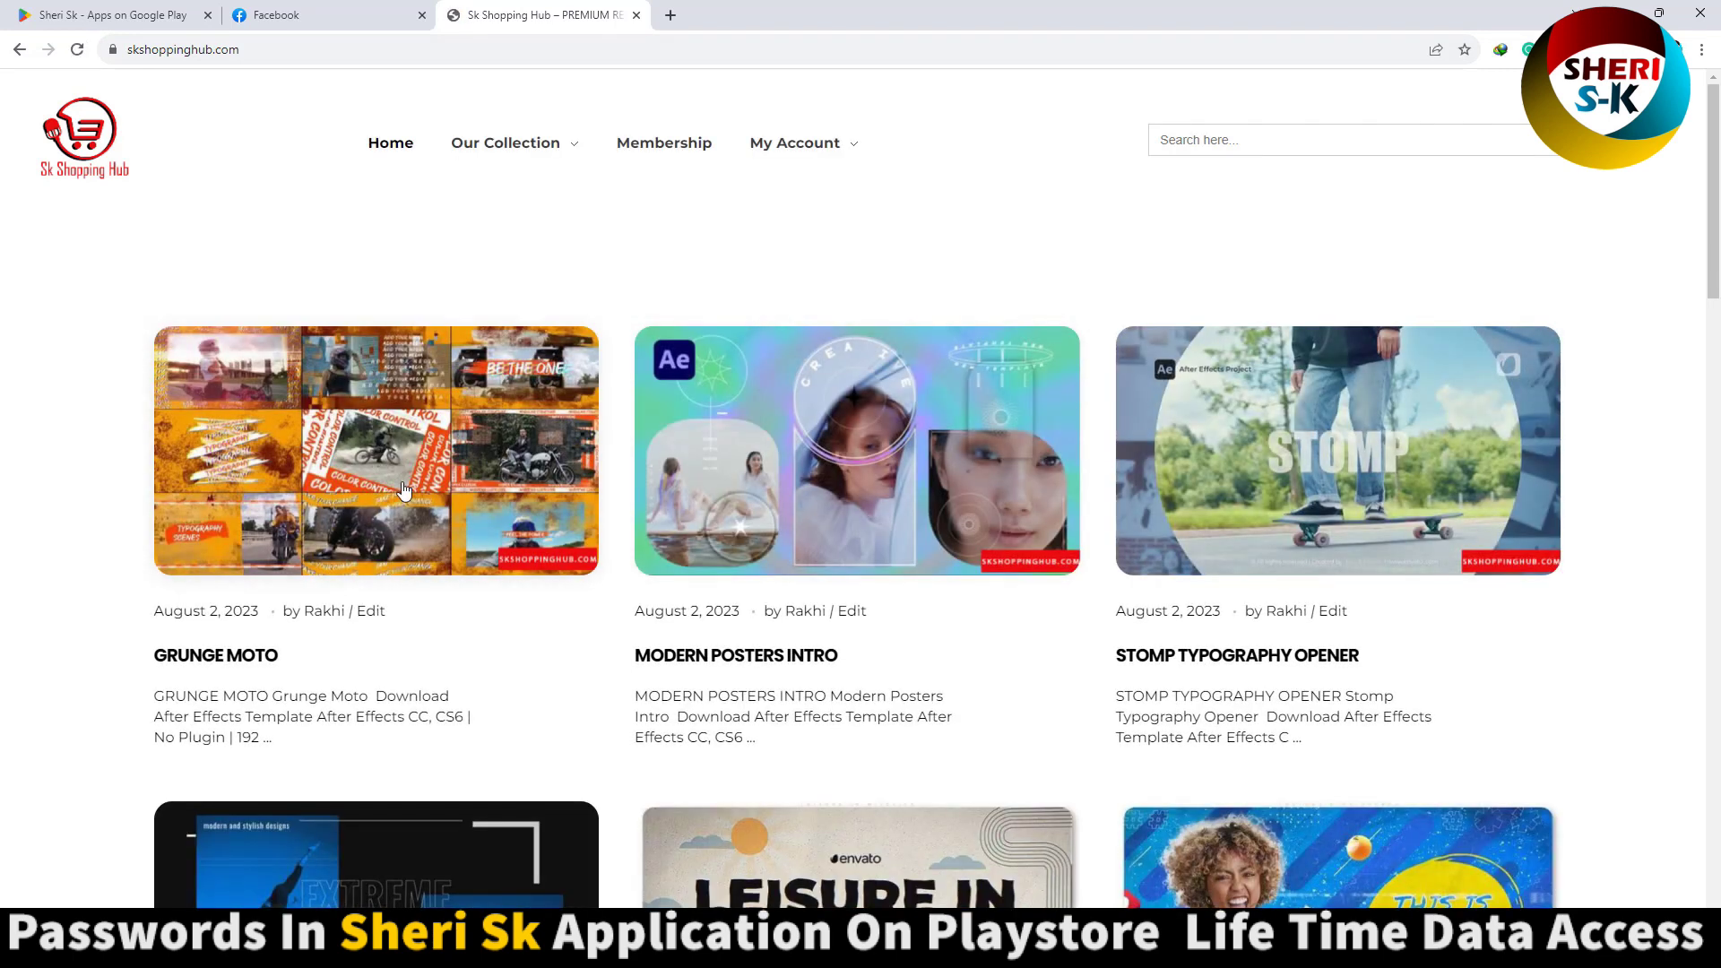
{"action": "scroll", "coordinate": [602, 586], "scroll_direction": "down", "scroll_amount": 10}
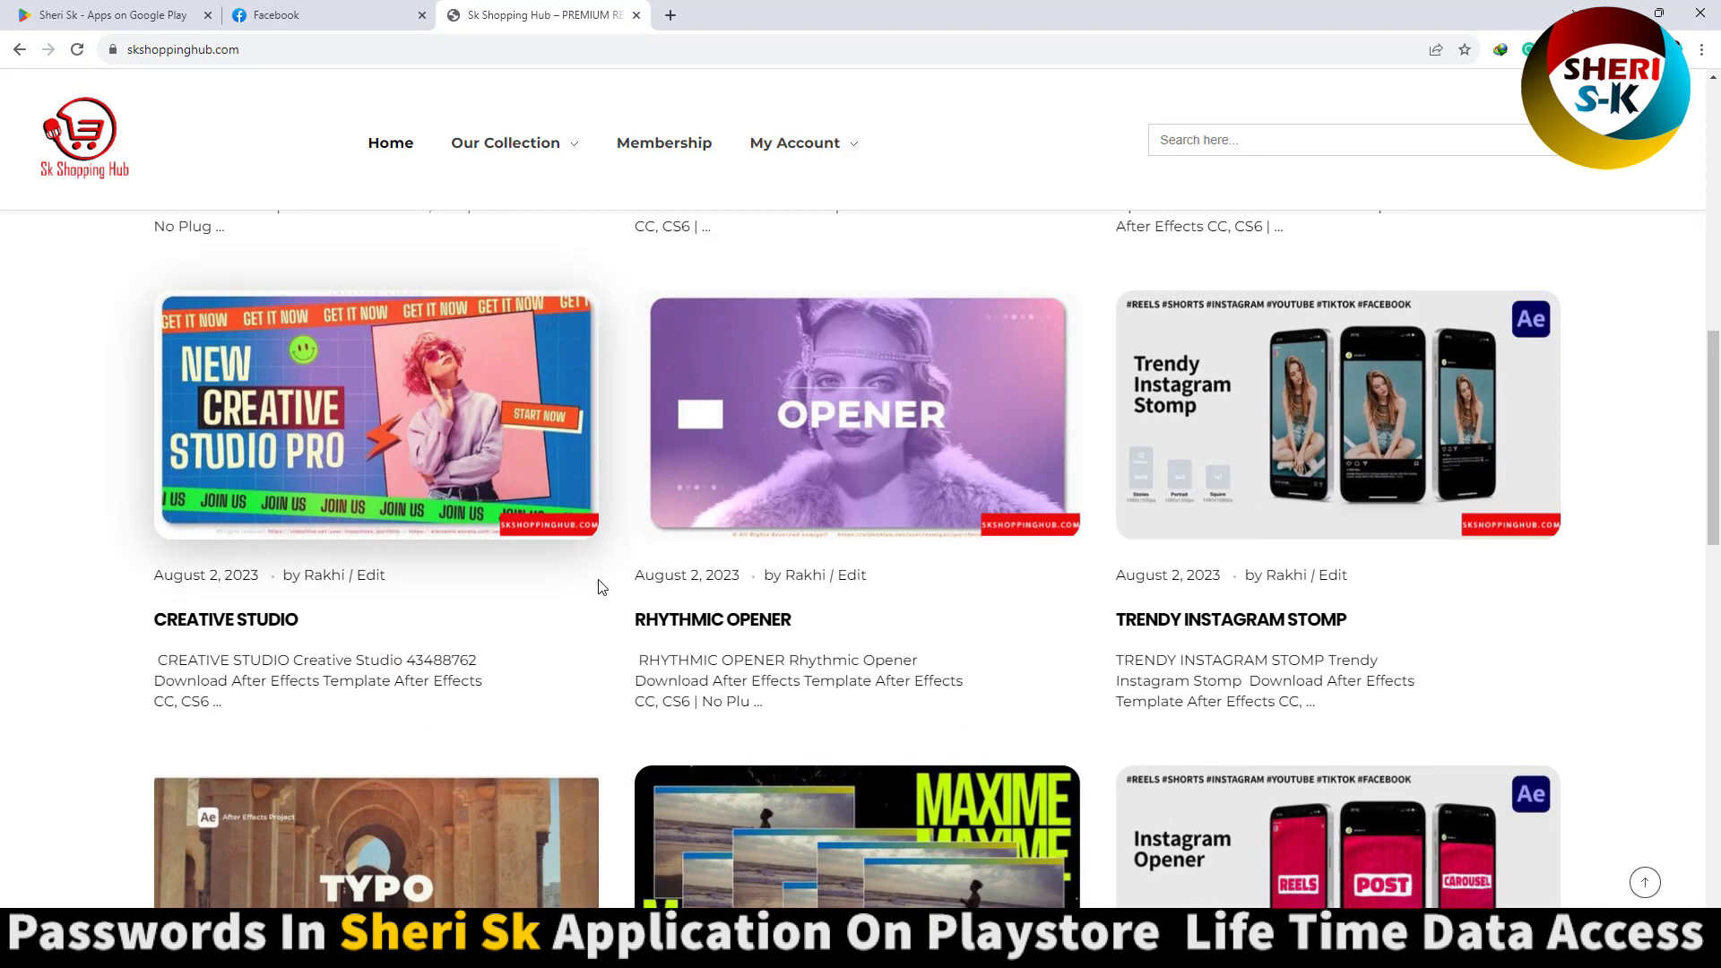
{"action": "scroll", "coordinate": [600, 586], "scroll_direction": "down", "scroll_amount": 4}
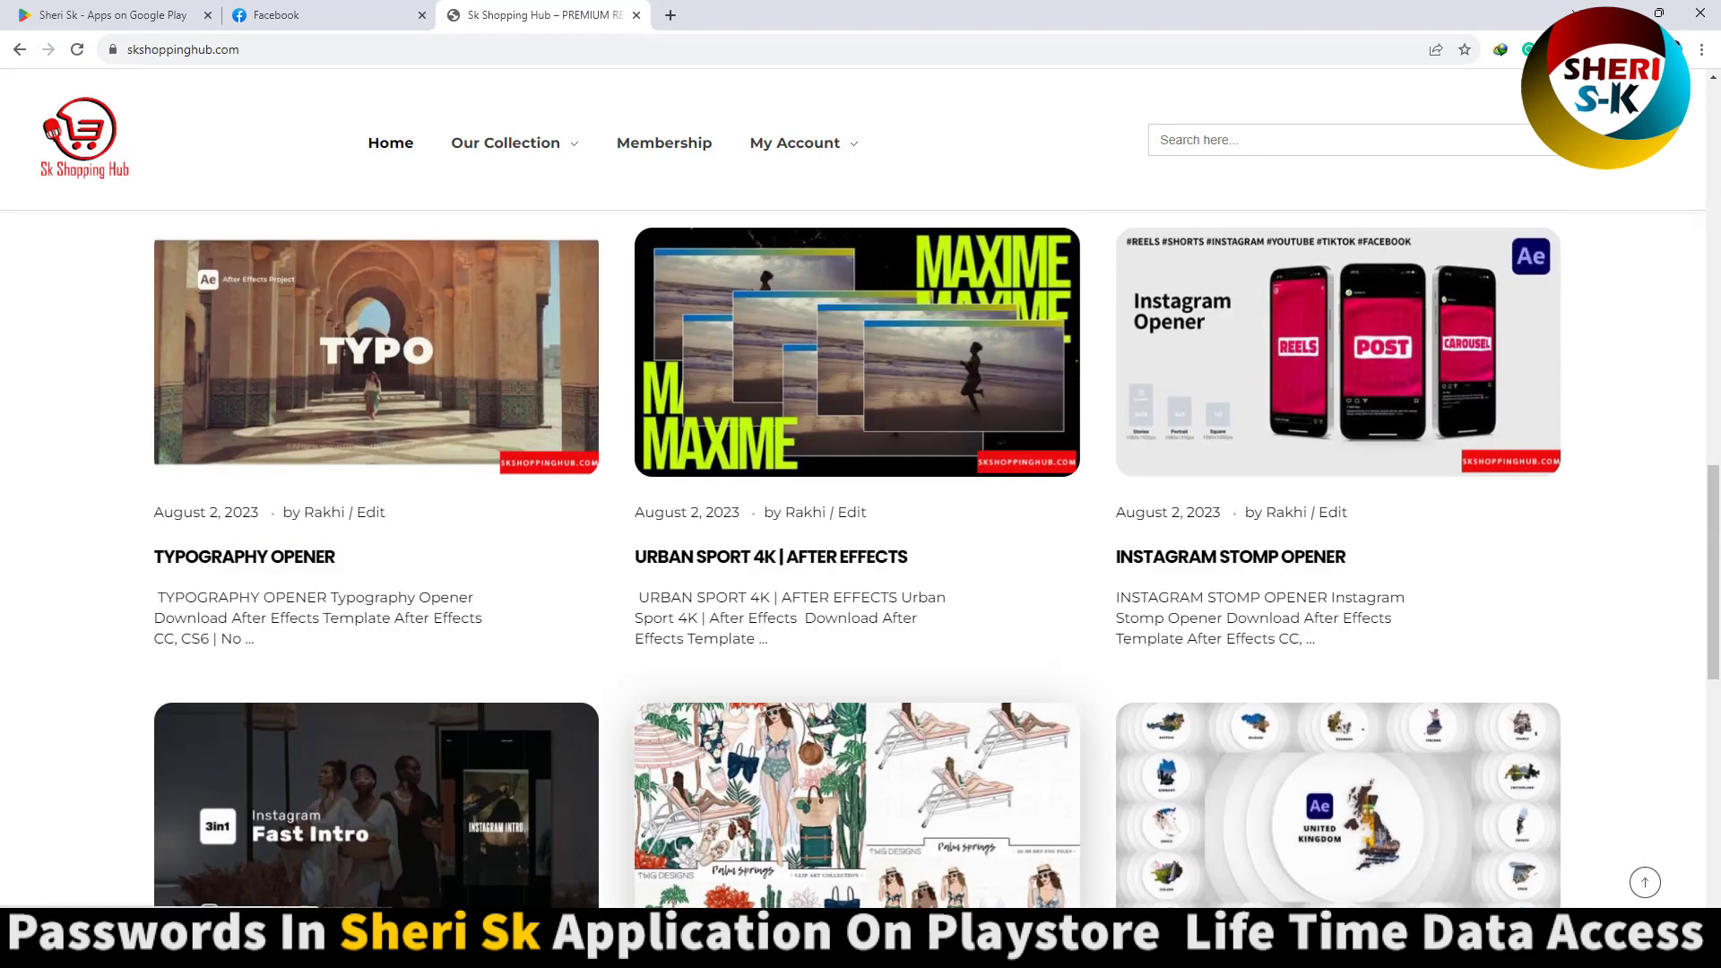
Step: Switch back to The Mockup Kit folder in File Explorer
{"action": "key", "text": "alt+Tab"}
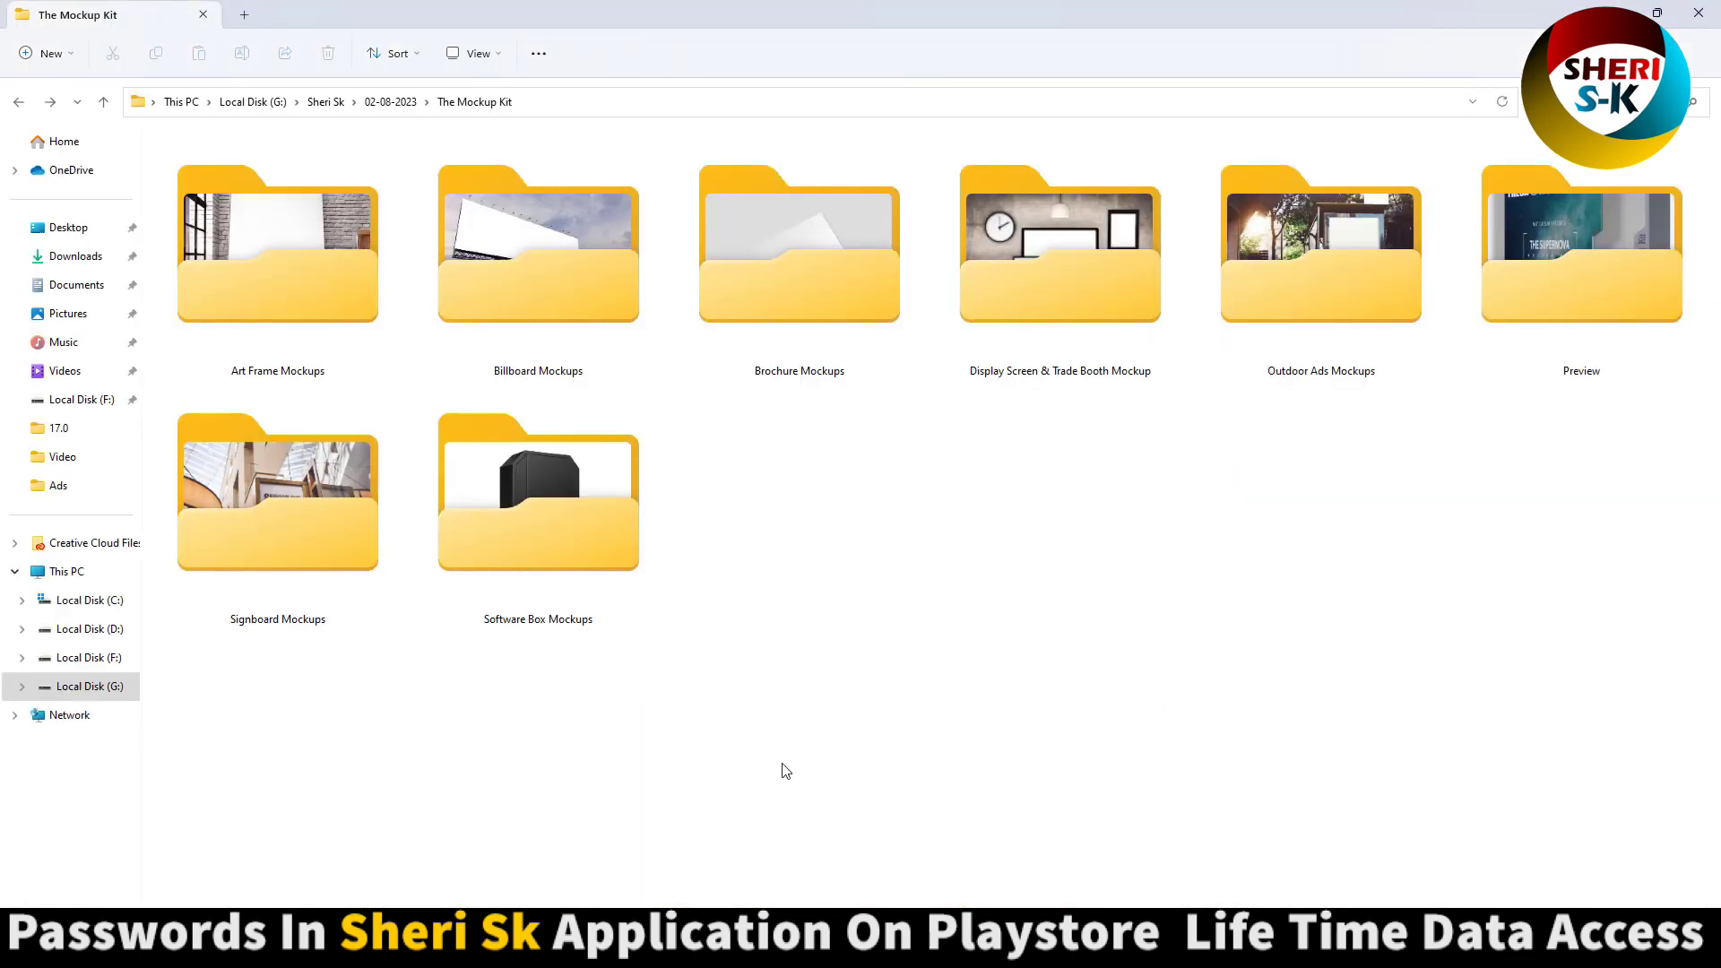